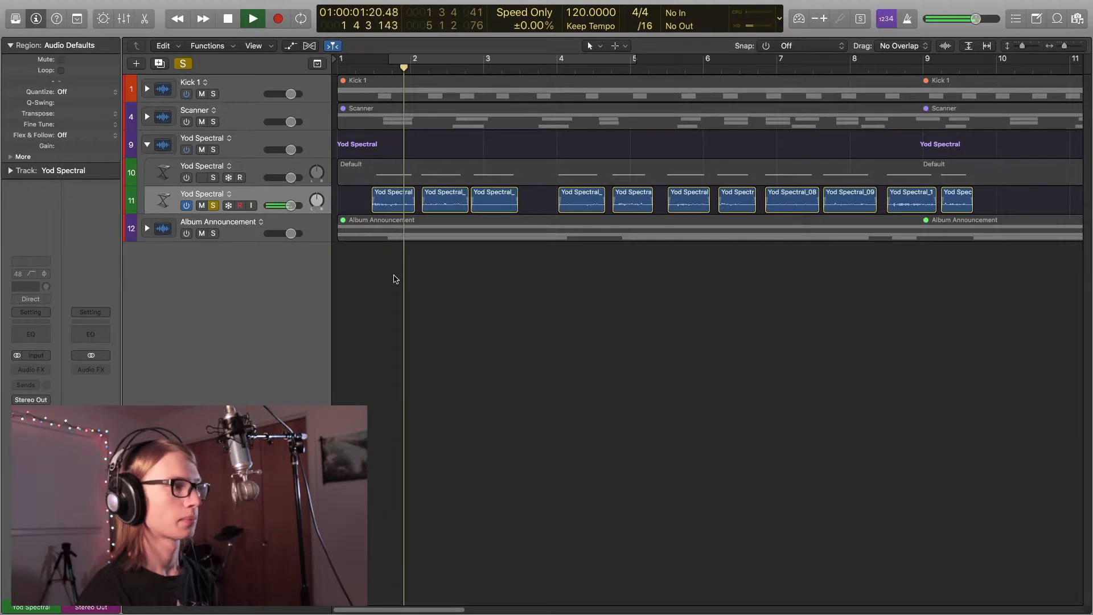
# Stop playback, create a new software instrument track and place it below the Album Announcement track.
pyautogui.press('space')
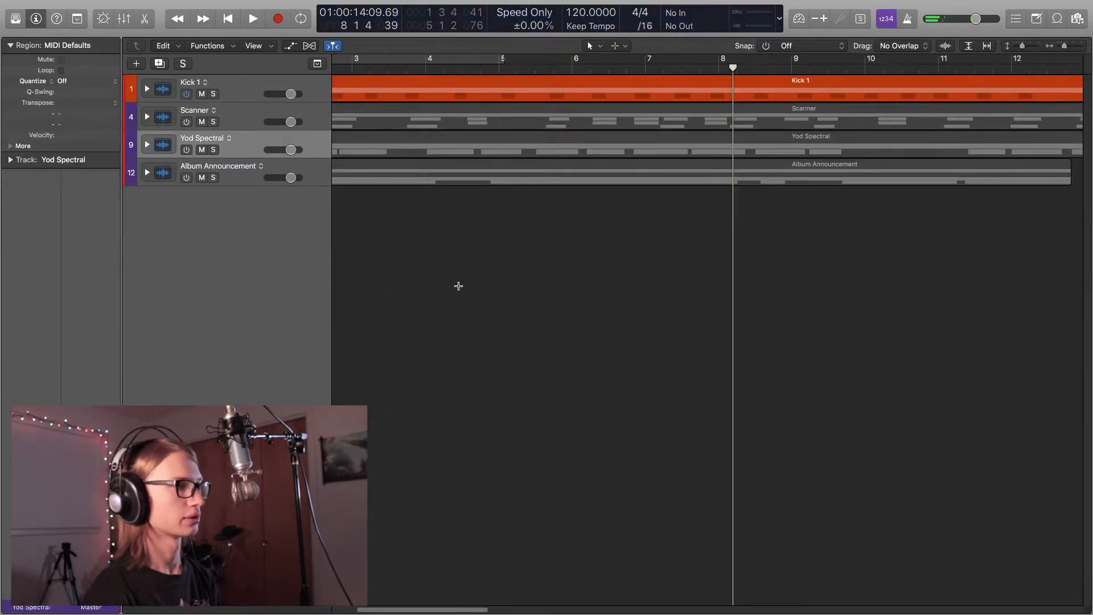
pyautogui.press('super+alt+n')
pyautogui.press('Return')
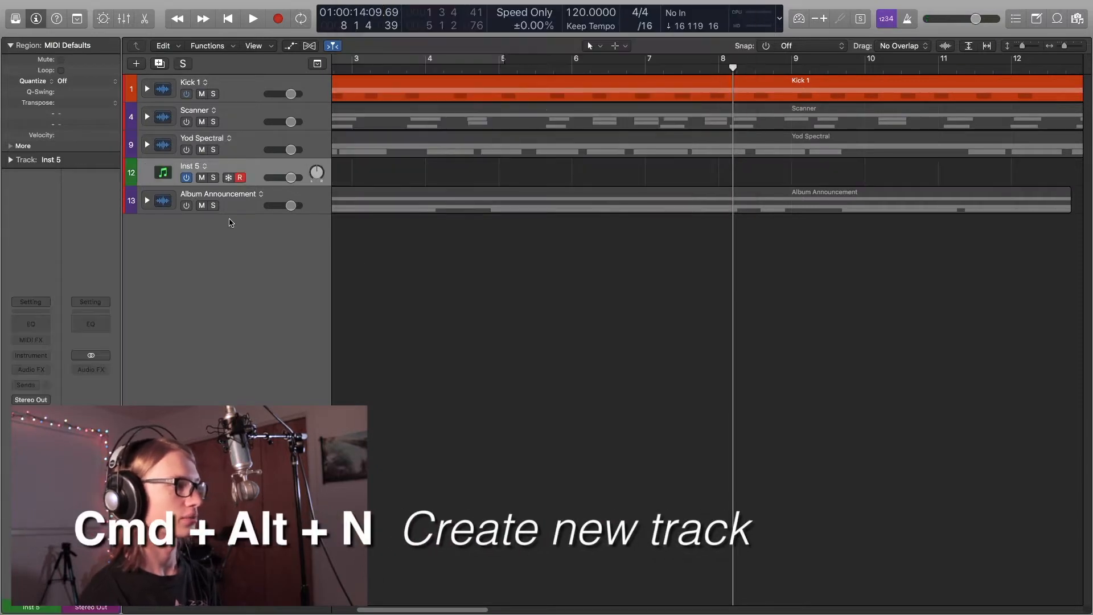
pyautogui.moveTo(257, 167); pyautogui.dragTo(258, 199)
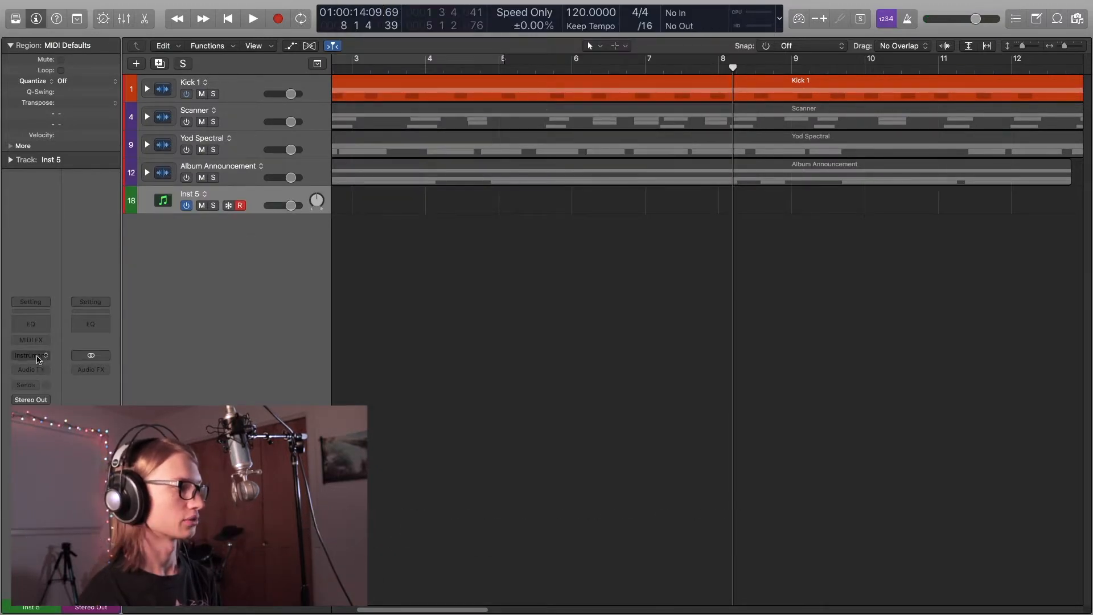
# Load the stereo Alchemy synth as the new track's instrument and initialize its preset.
pyautogui.click(41, 355)
pyautogui.moveTo(66, 382)
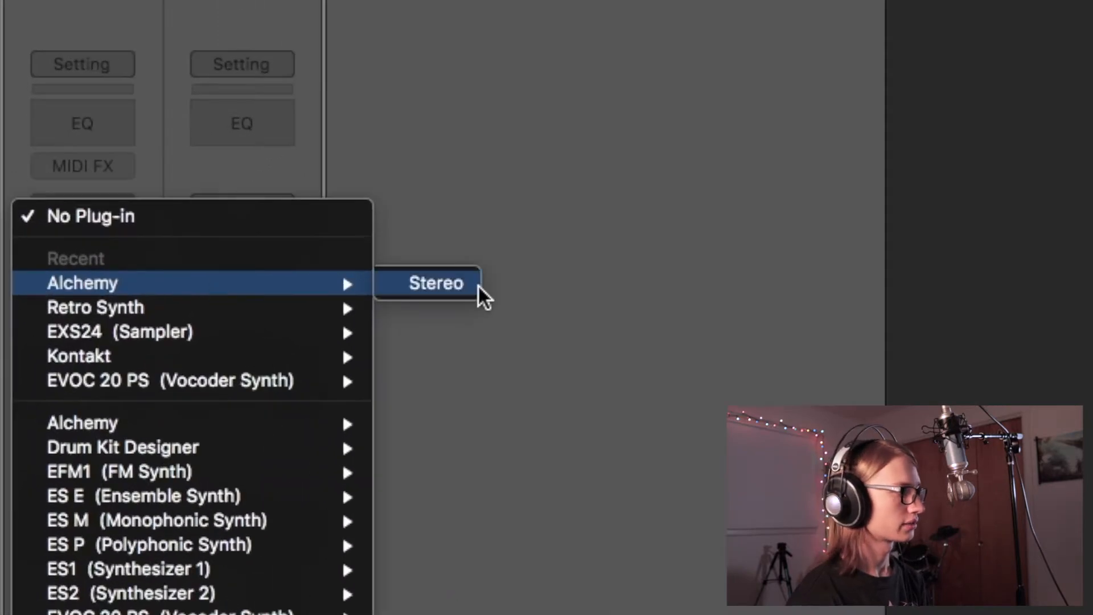
pyautogui.click(469, 285)
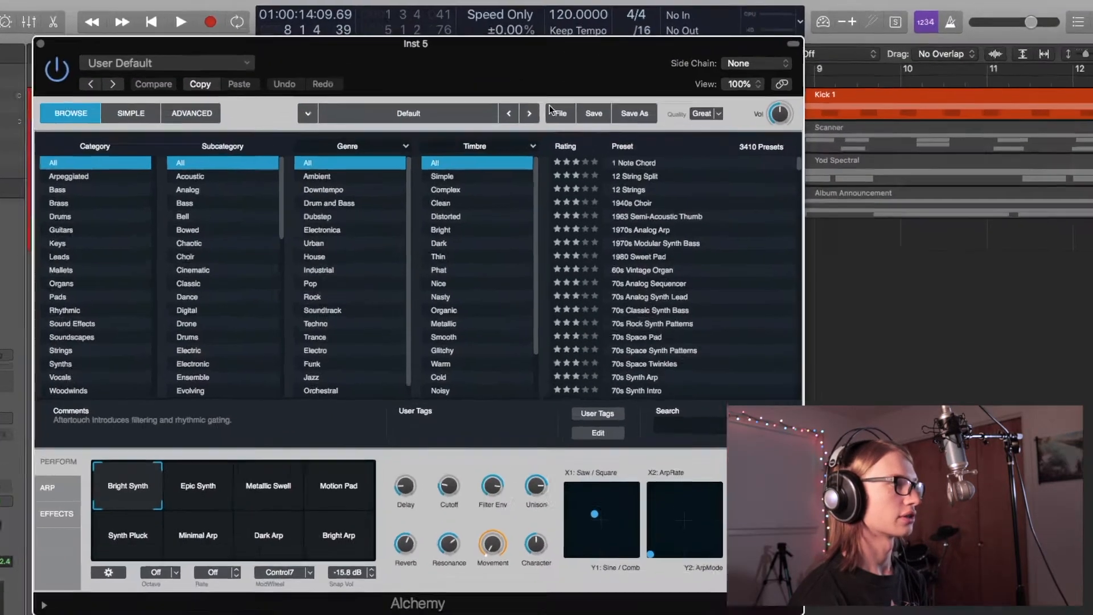
pyautogui.click(465, 88)
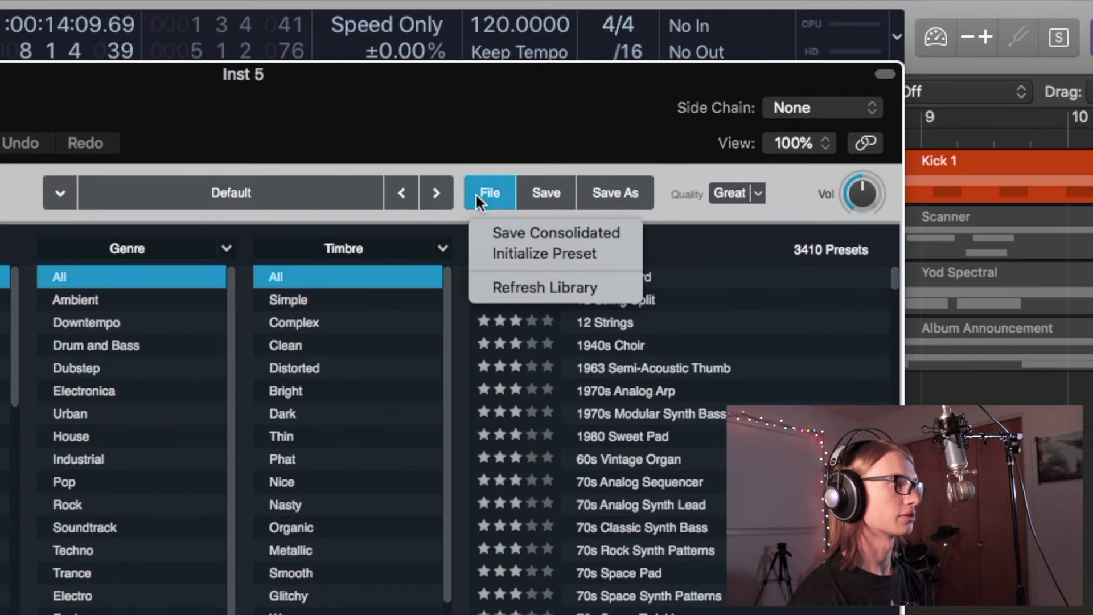
pyautogui.click(522, 255)
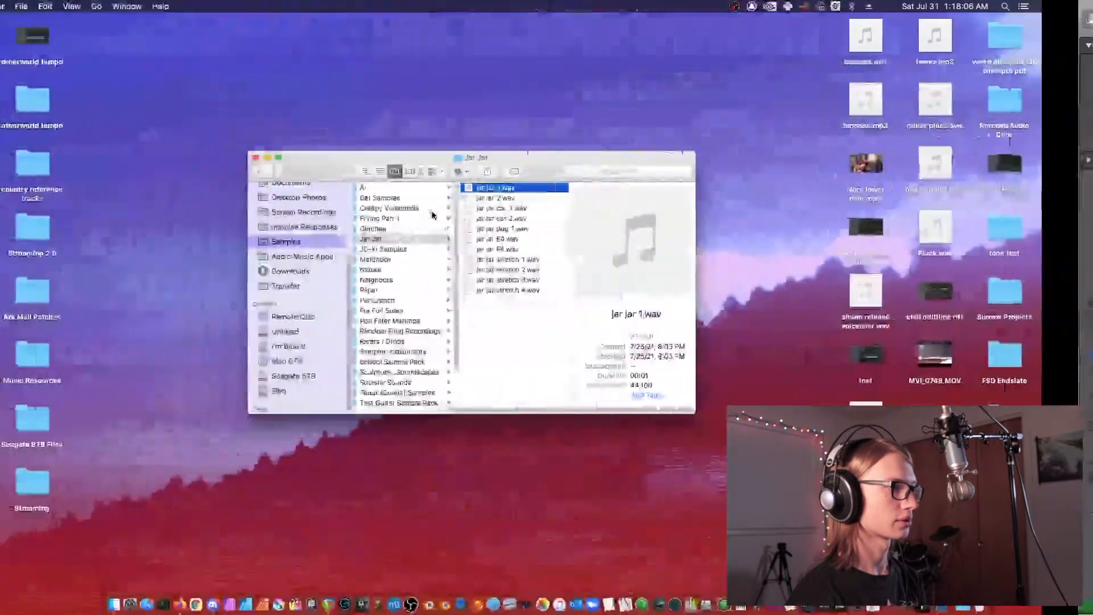
# Preview the samples in Finder's Jar Jar folder, including jar jar E4.wav.
pyautogui.click(674, 270)
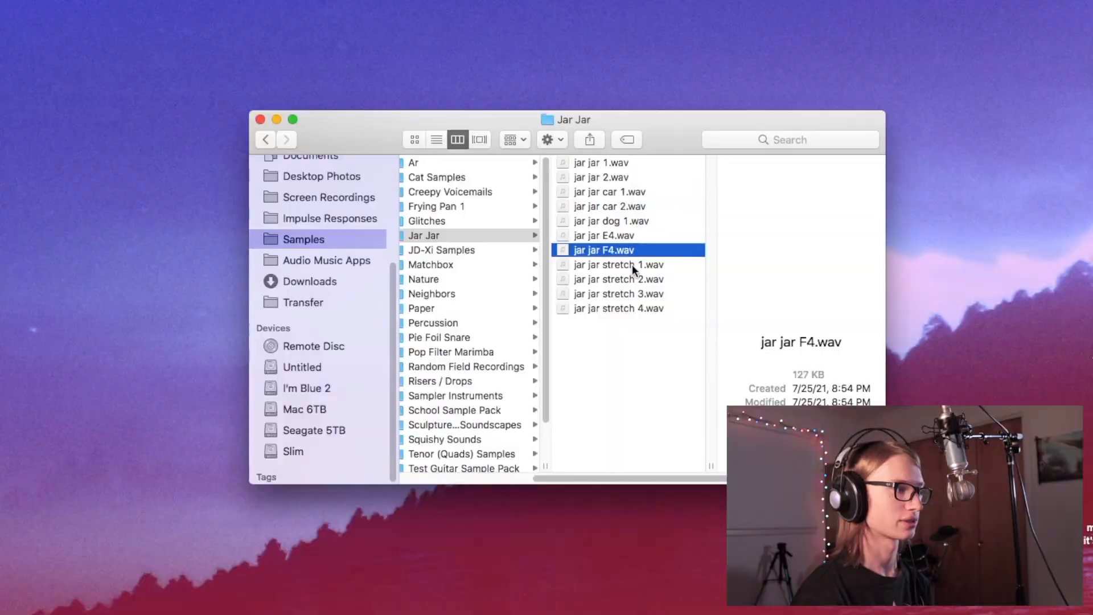
pyautogui.click(632, 264)
pyautogui.press('space')
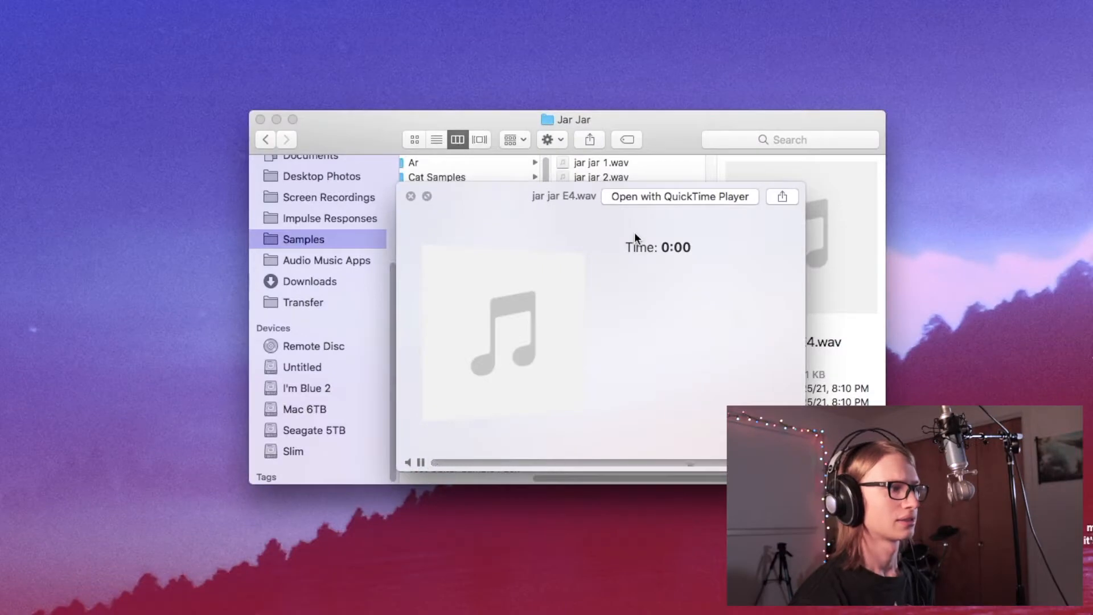
pyautogui.press('Up')
pyautogui.press('space')
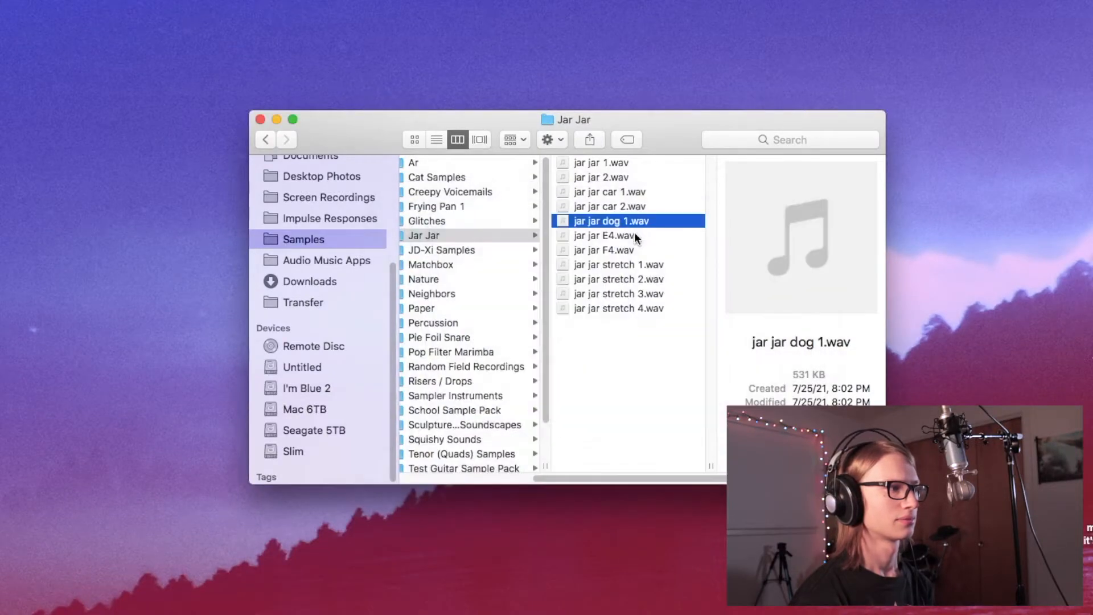
# Load jar jar stretch 1.wav into Alchemy's source A as a Spectral import.
pyautogui.click(655, 266)
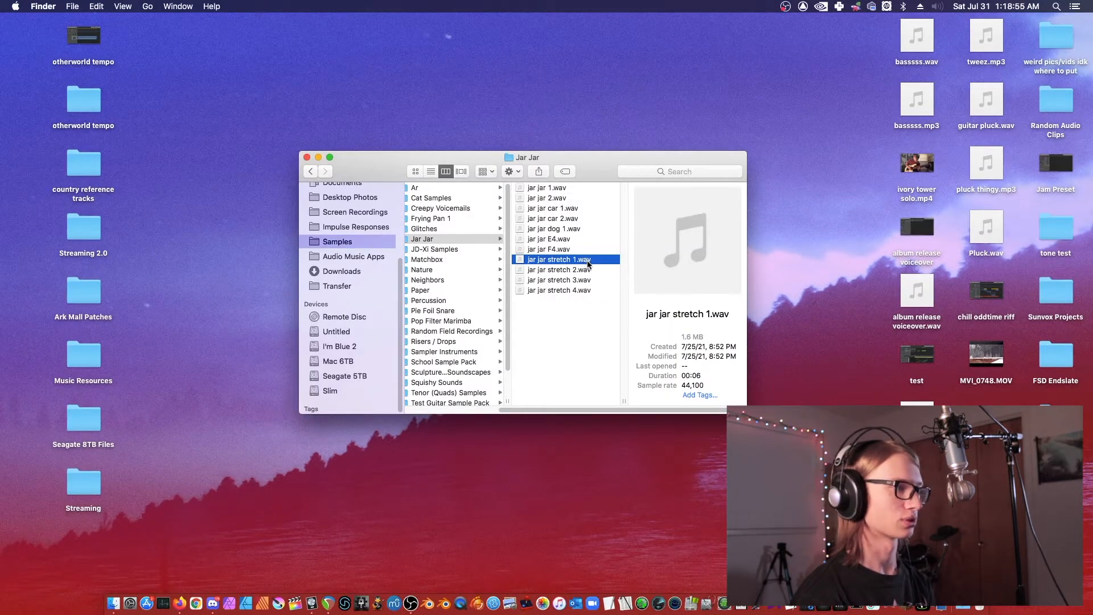
pyautogui.moveTo(588, 263); pyautogui.dragTo(575, 255)
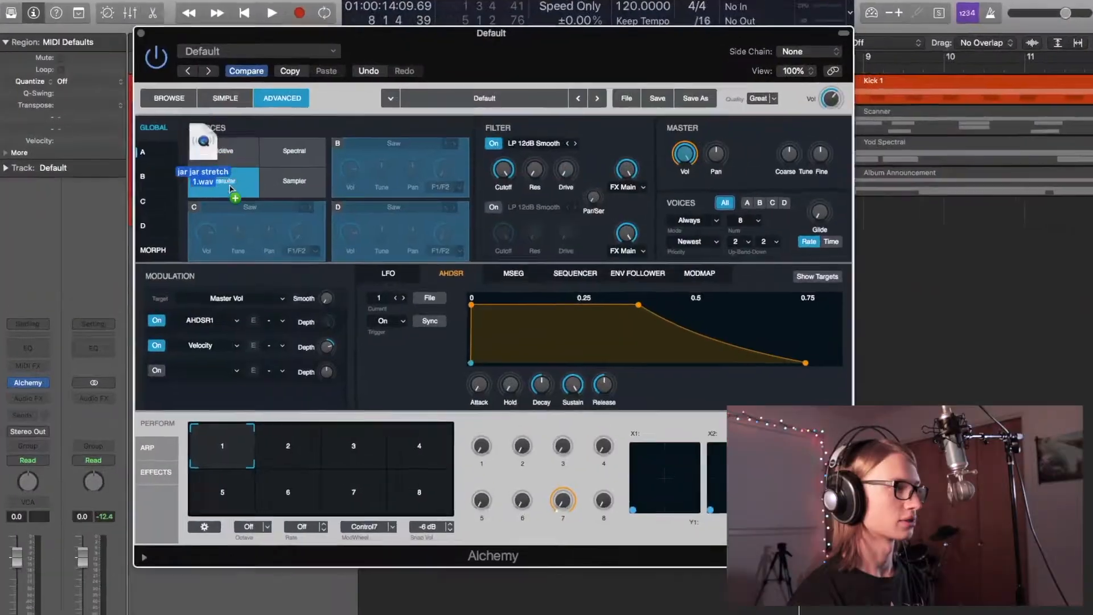
pyautogui.moveTo(211, 171); pyautogui.dragTo(339, 193)
pyautogui.moveTo(521, 313); pyautogui.dragTo(449, 200)
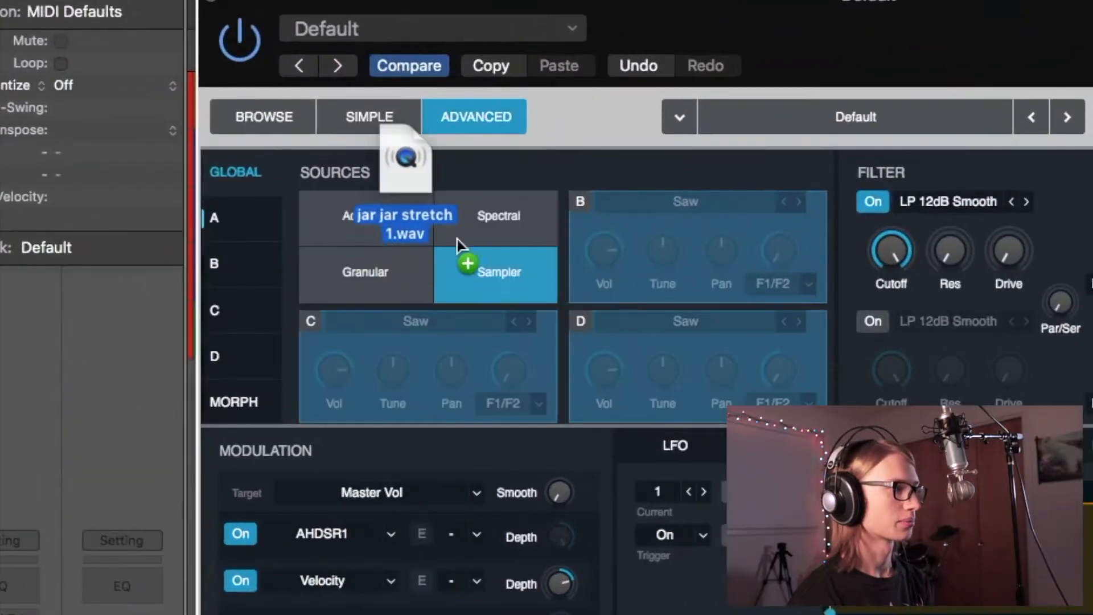
pyautogui.moveTo(518, 223)
pyautogui.mouseDown()
pyautogui.moveTo(510, 215)
pyautogui.moveTo(521, 230)
pyautogui.mouseUp()
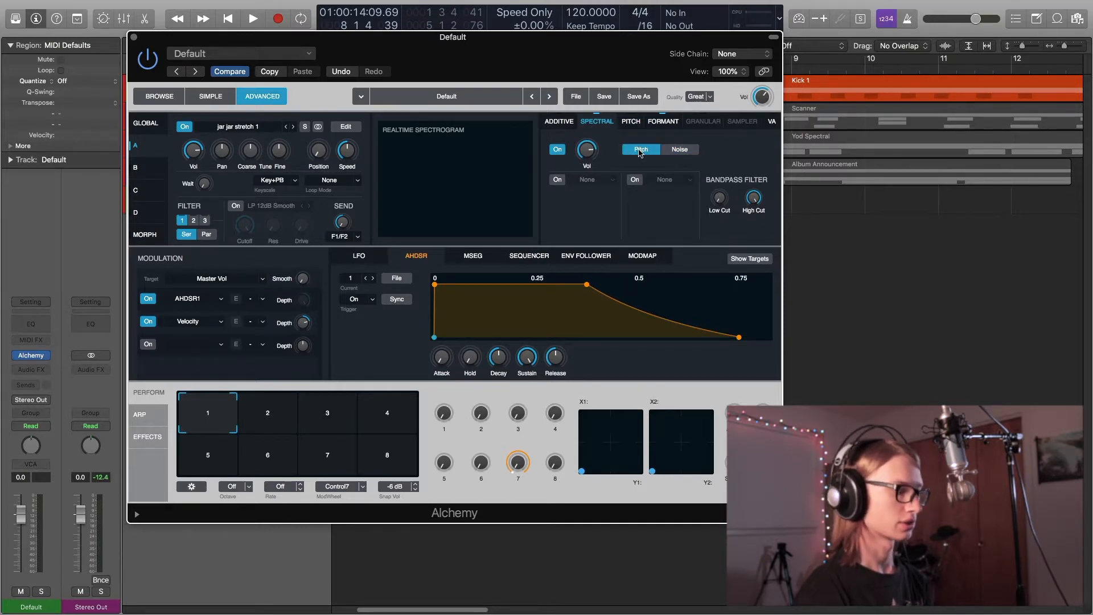
# Open Musical Typing, lower its octave to C3 and play F to hear the loaded sample.
pyautogui.hotkey('ctrl', 'k')
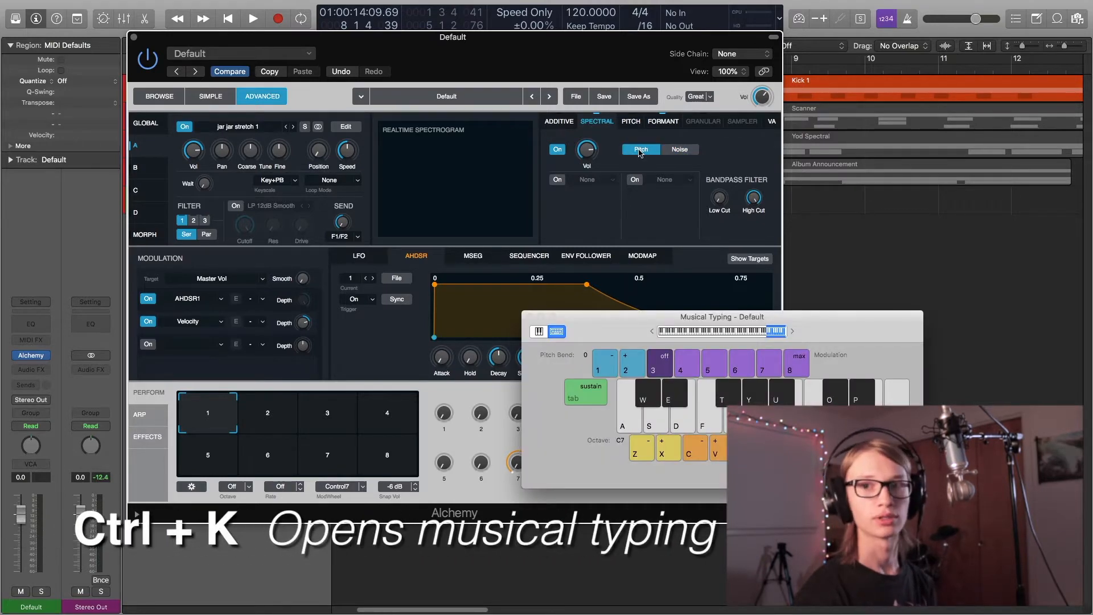
pyautogui.press('z')
pyautogui.press('f')
pyautogui.press('z')
pyautogui.press('z')
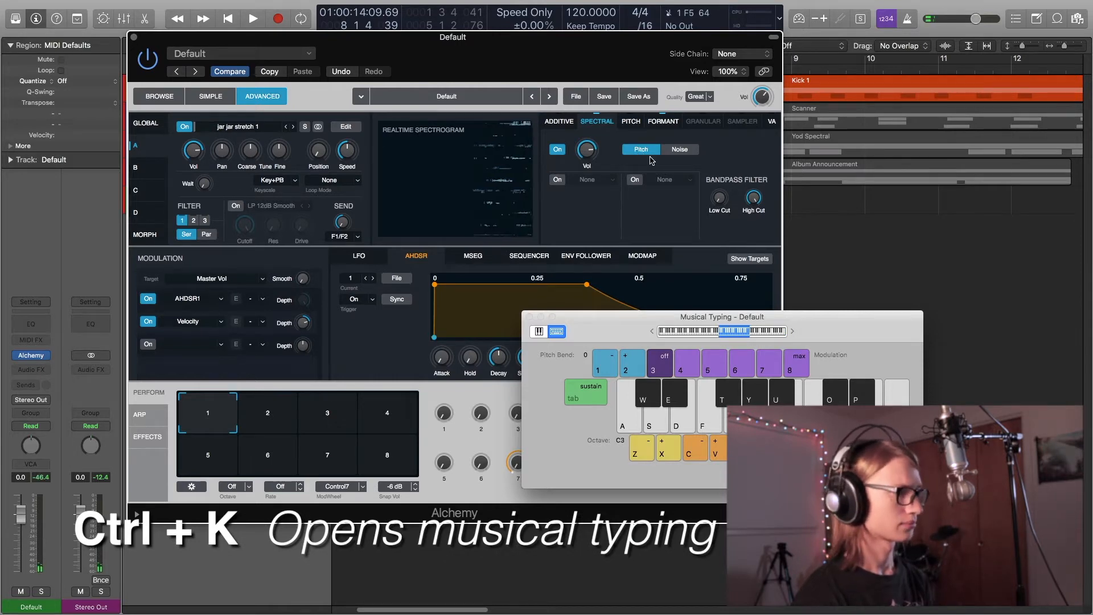
pyautogui.press('f')
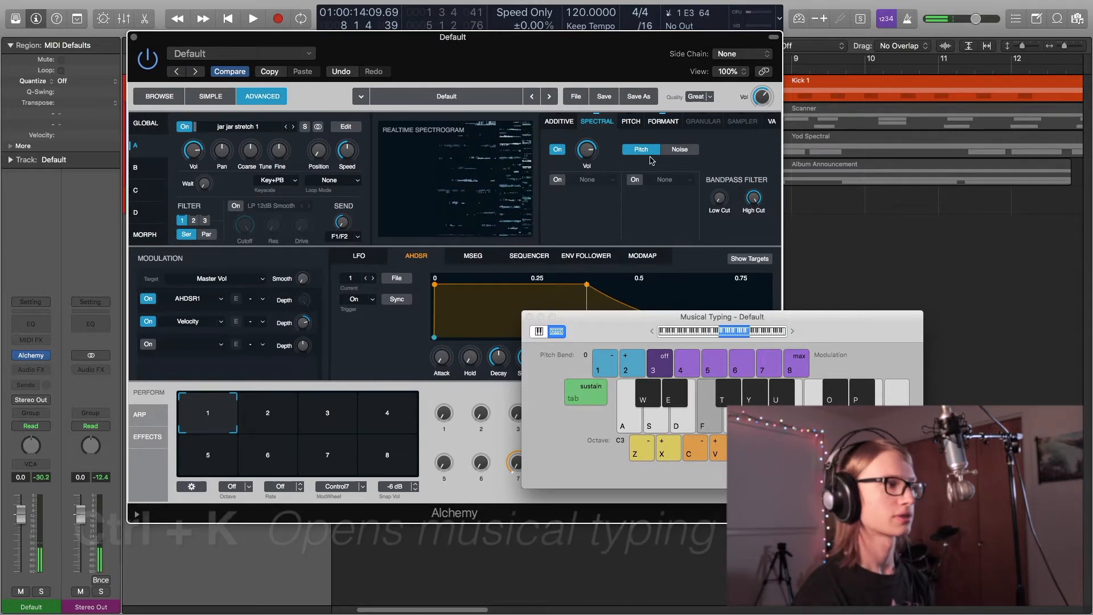
# Audition source A's spectral element in Noise mode, then return it to Pitch mode.
pyautogui.click(680, 150)
pyautogui.press('h')
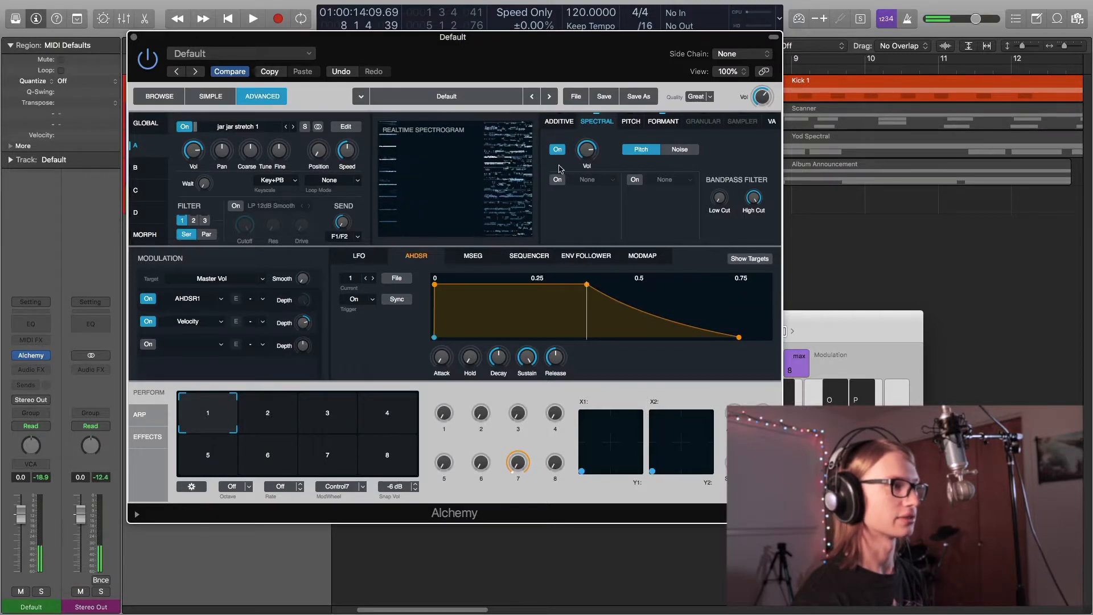
pyautogui.click(679, 149)
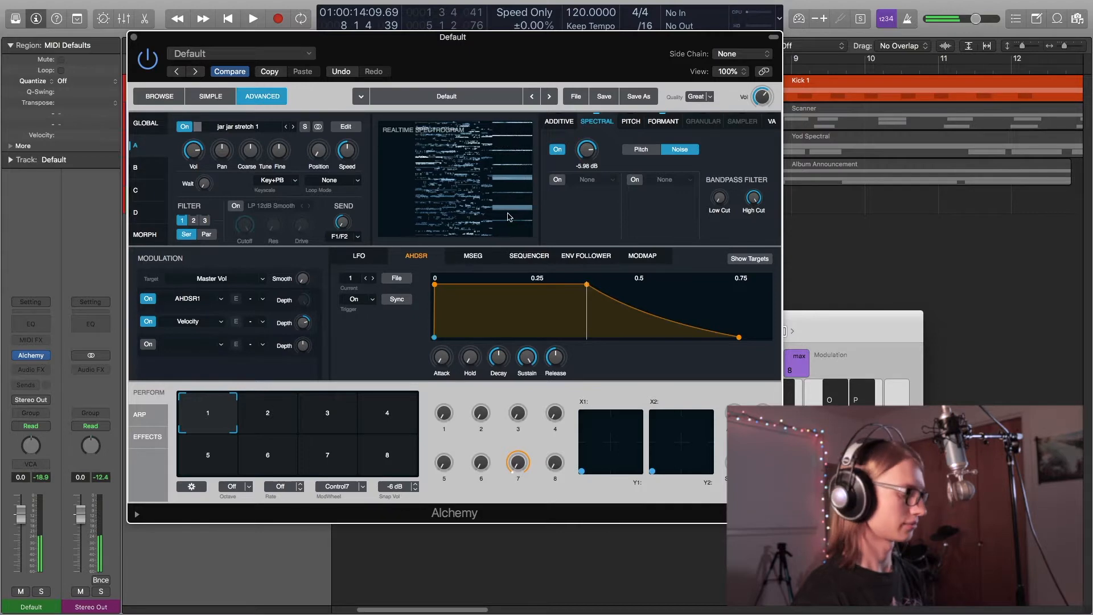
pyautogui.click(654, 149)
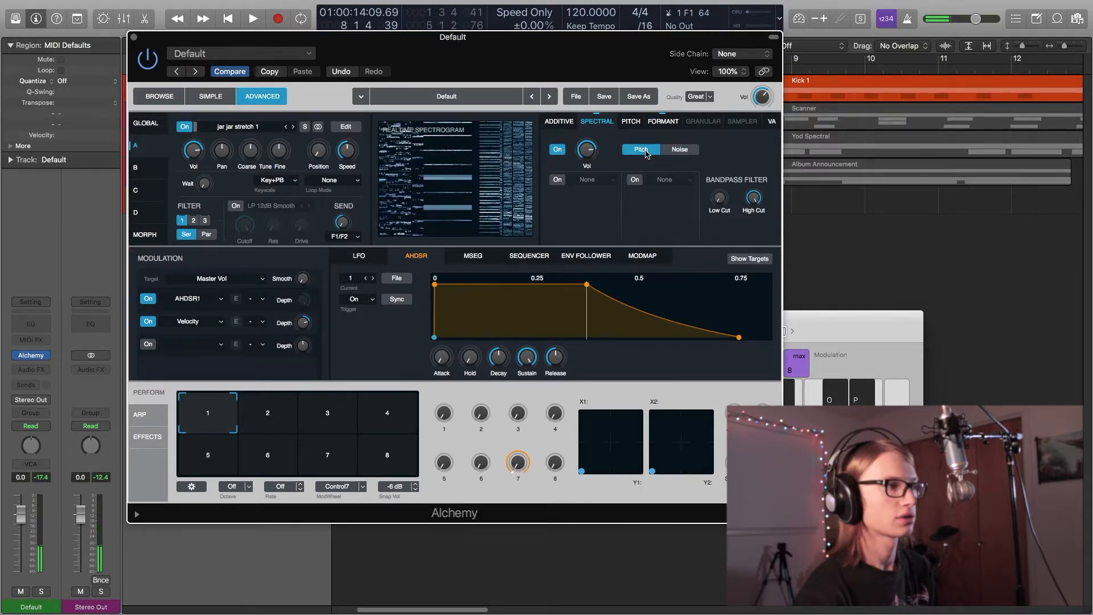
# Raise the spectral volume to -4.33 dB, enable the first spectral effect as Bloom and adjust its mix.
pyautogui.click(587, 150)
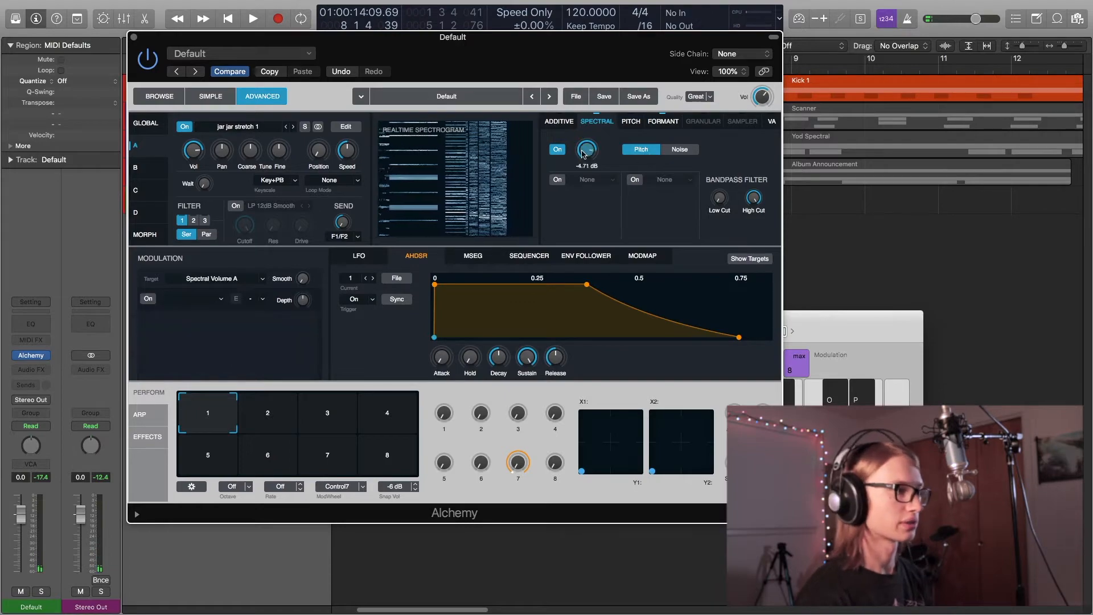
pyautogui.click(558, 179)
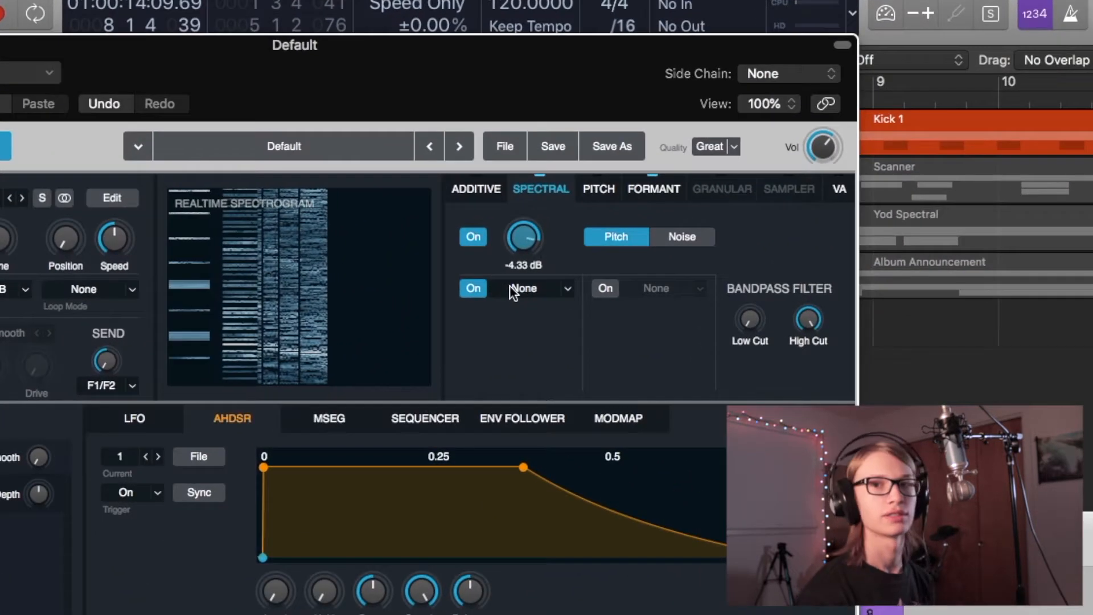
pyautogui.click(521, 287)
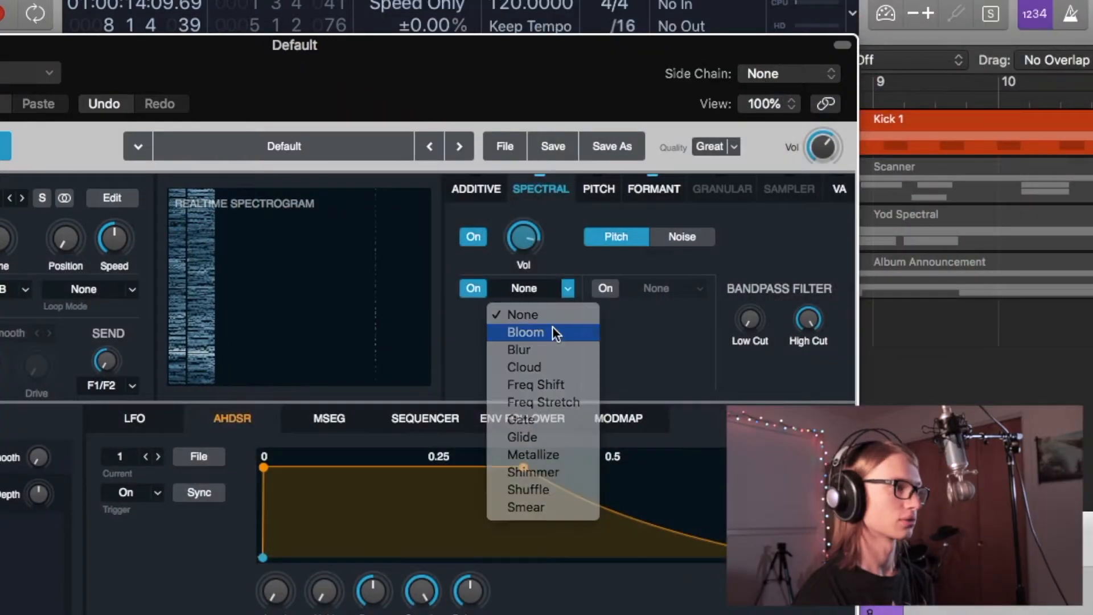
pyautogui.click(542, 329)
pyautogui.moveTo(483, 325); pyautogui.dragTo(477, 161)
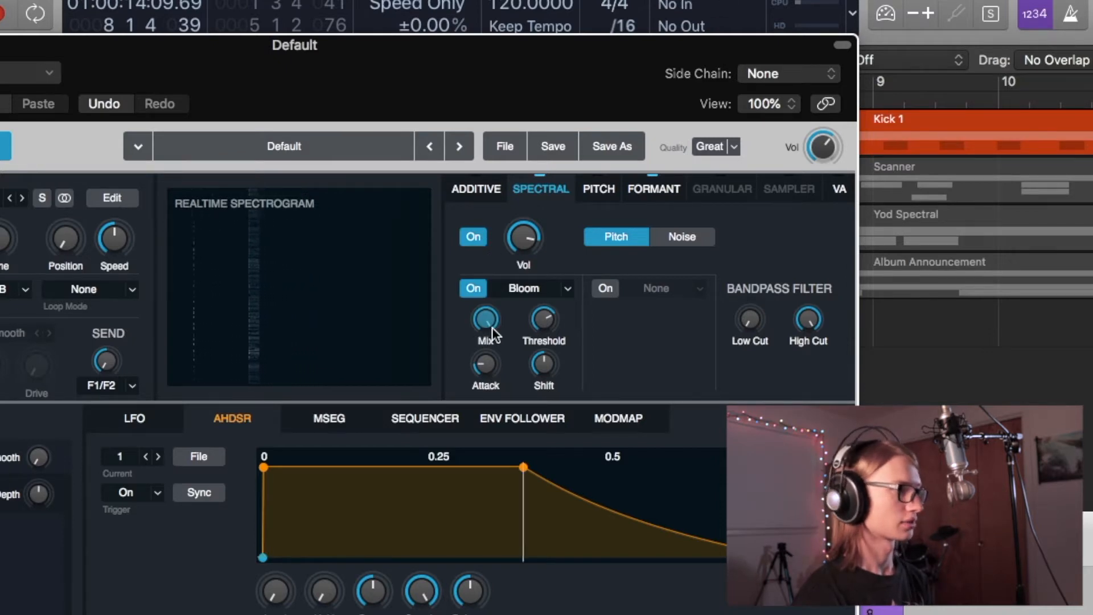
# Switch the first spectral effect to Cloud, raise its mix, threshold and attack, and set Simplify to 10.2.
pyautogui.moveTo(486, 325); pyautogui.dragTo(488, 274)
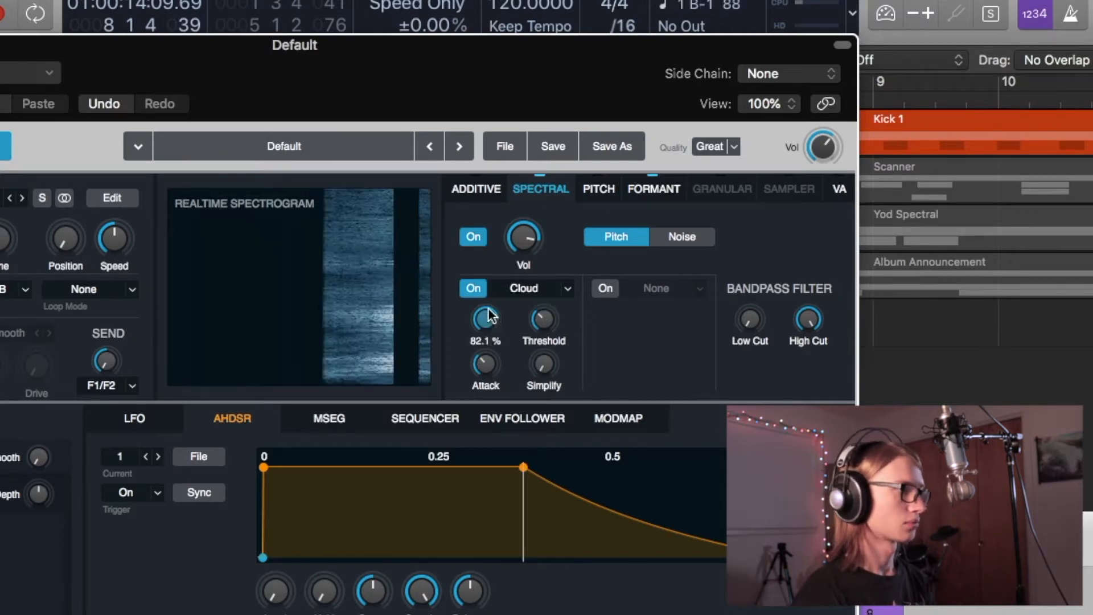
pyautogui.moveTo(539, 322); pyautogui.dragTo(538, 208)
pyautogui.moveTo(485, 365); pyautogui.dragTo(519, 326)
pyautogui.moveTo(544, 364)
pyautogui.mouseDown()
pyautogui.moveTo(531, 168)
pyautogui.moveTo(555, 367)
pyautogui.mouseUp()
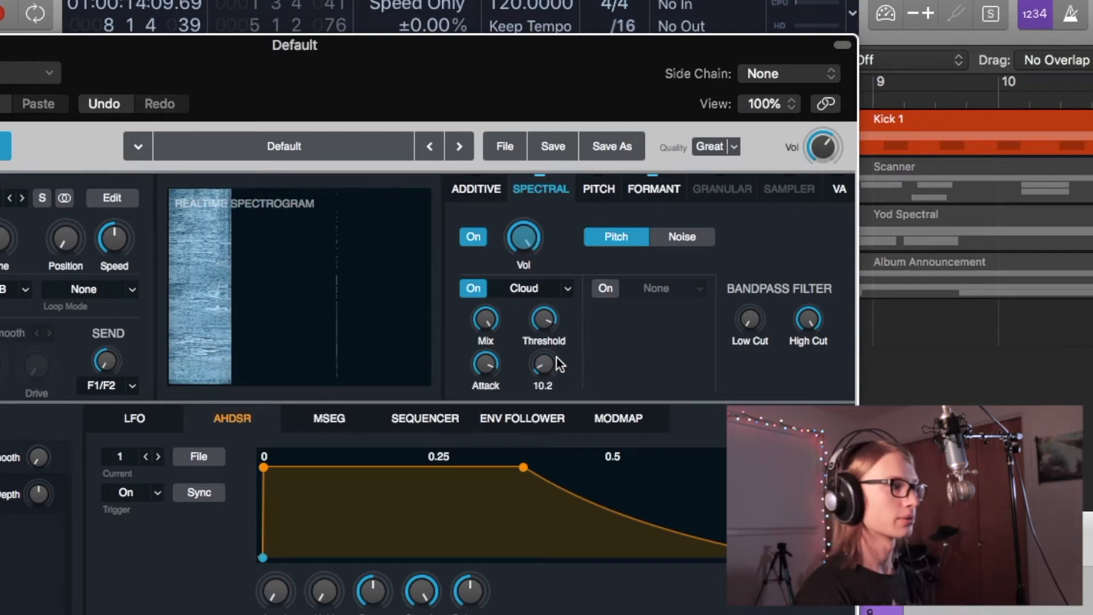
# Modulate the Cloud effect's Simplify parameter with LFO1 (Sine) and adjust the LFO's rate.
pyautogui.rightClick(545, 359)
pyautogui.moveTo(652, 377)
pyautogui.click(611, 357)
pyautogui.rightClick(546, 364)
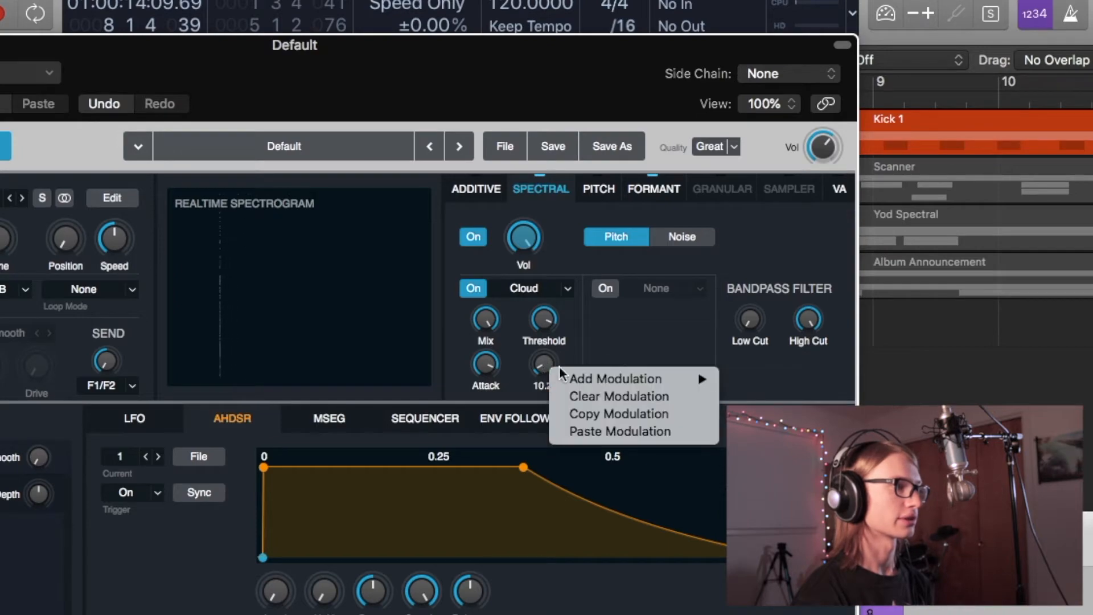
pyautogui.moveTo(591, 380)
pyautogui.moveTo(781, 373)
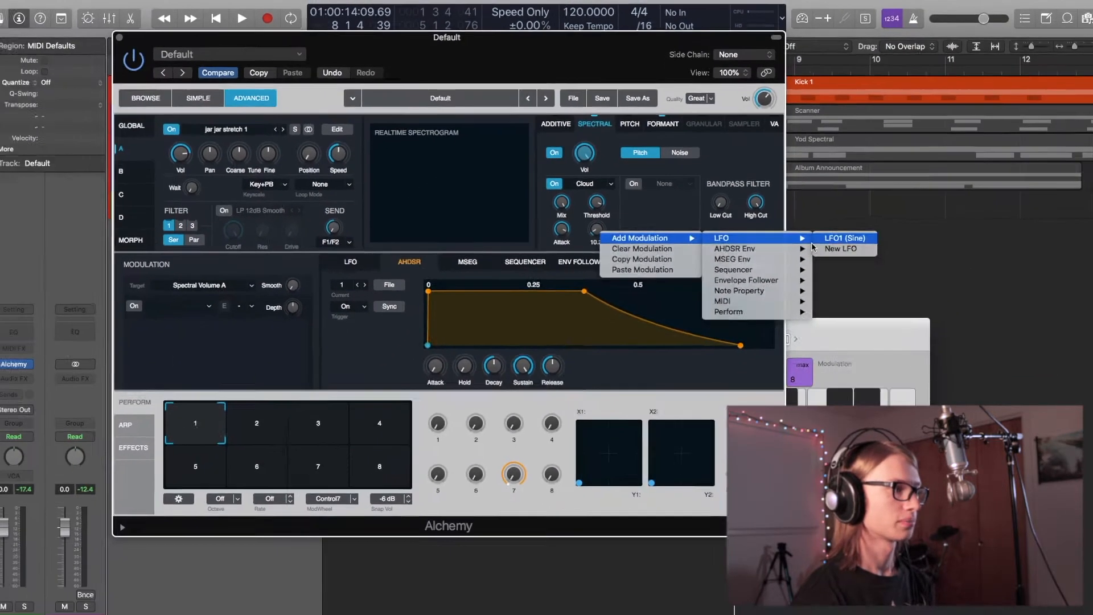
pyautogui.click(820, 239)
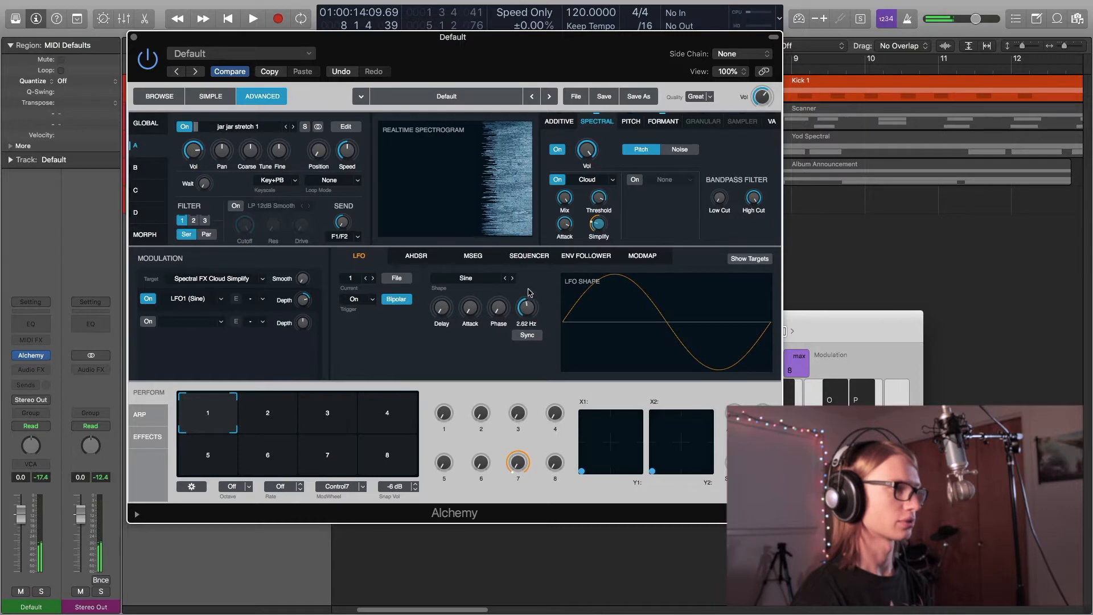
pyautogui.moveTo(532, 308)
pyautogui.mouseDown()
pyautogui.moveTo(529, 292)
pyautogui.moveTo(530, 321)
pyautogui.mouseUp()
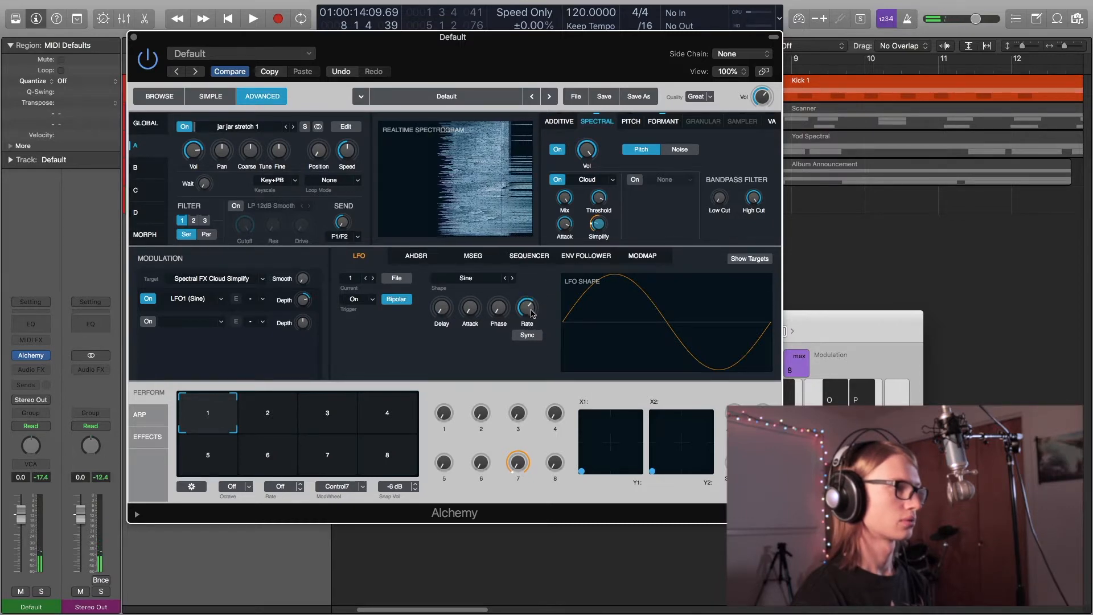
# Clear the modulation from the Cloud effect's Simplify parameter and set Simplify to 36.3.
pyautogui.rightClick(598, 224)
pyautogui.click(626, 241)
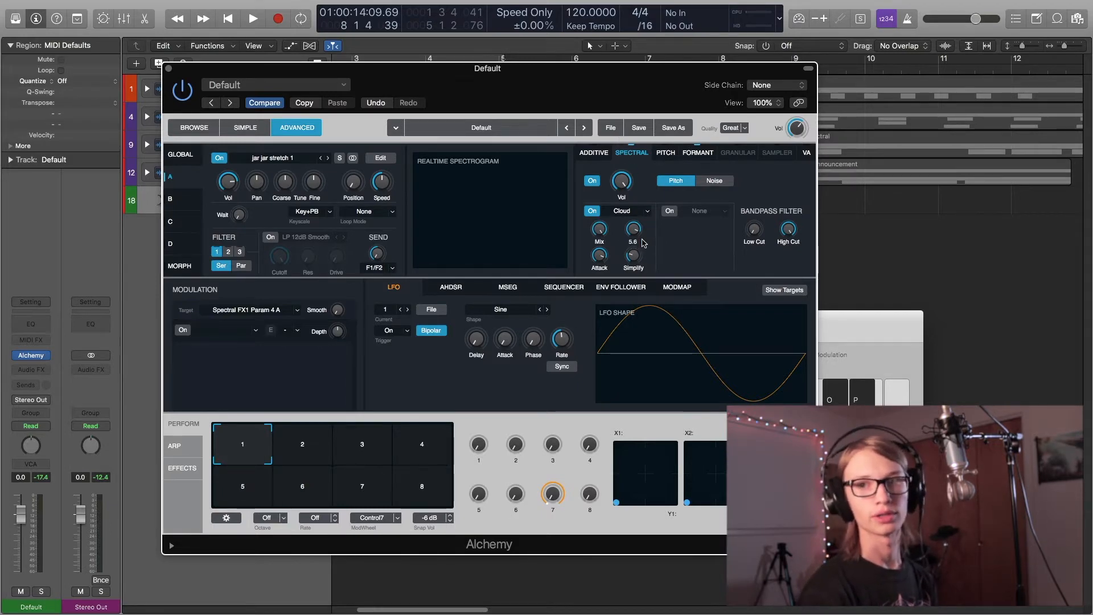
pyautogui.click(638, 259)
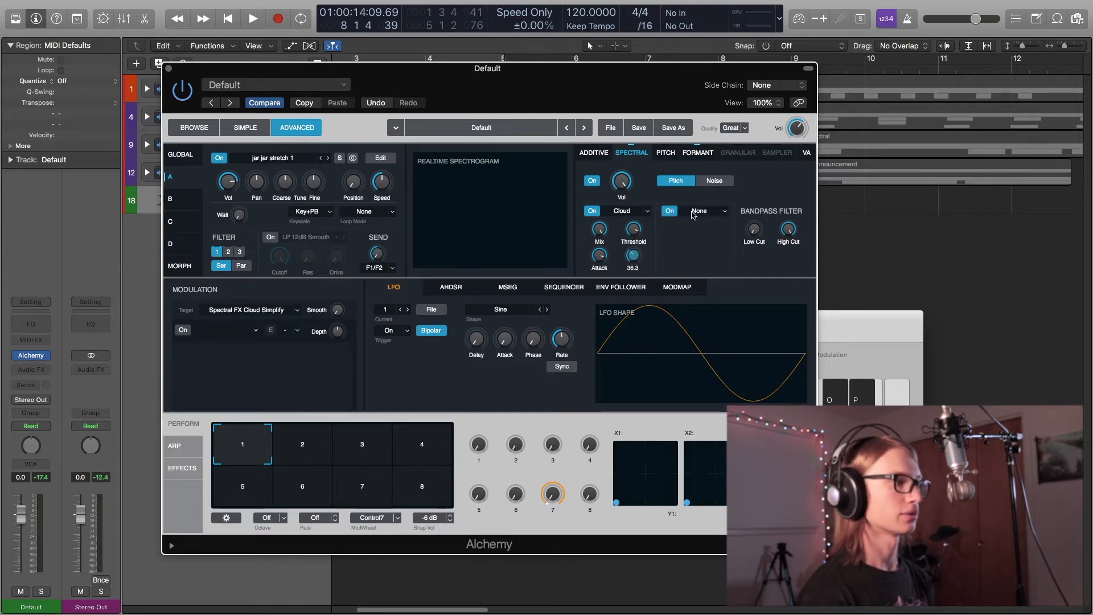
# Try Metallize as the second spectral effect, and replace it with Freq Stretch.
pyautogui.click(693, 215)
pyautogui.click(708, 289)
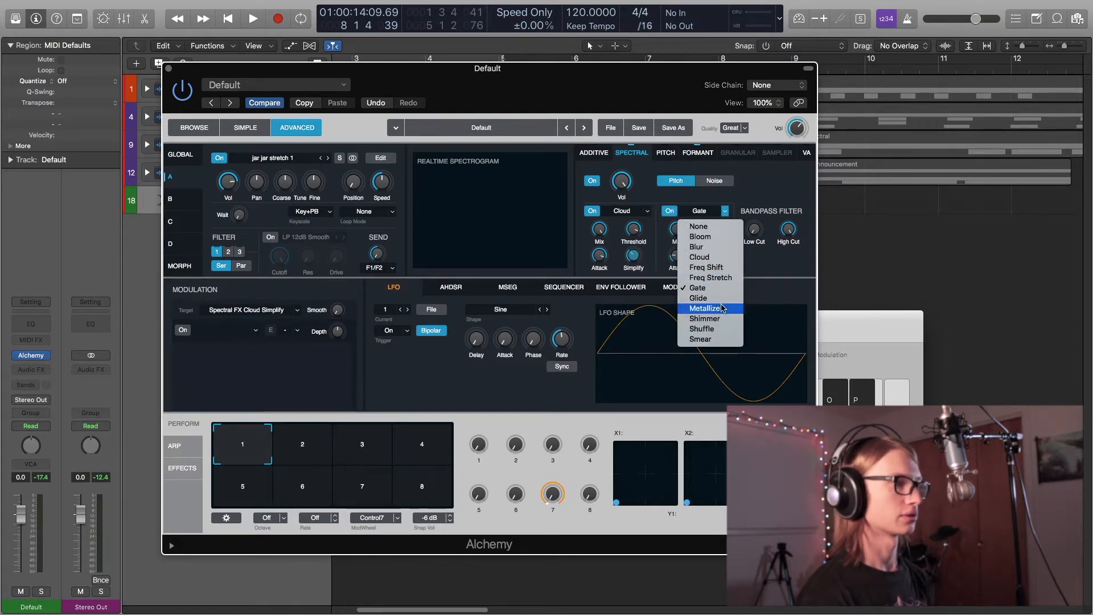
pyautogui.click(706, 308)
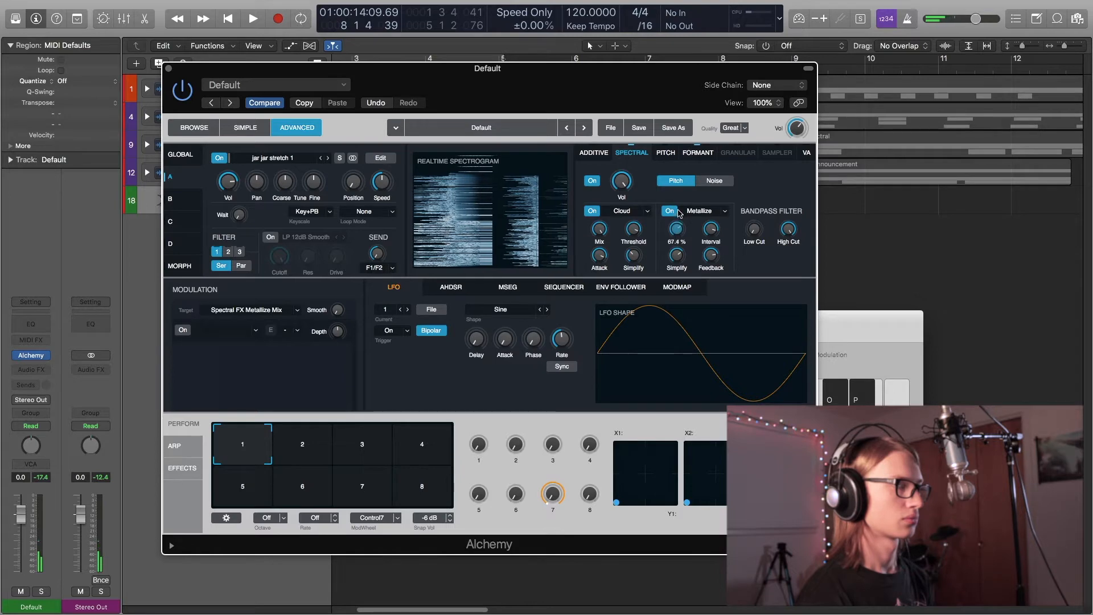
pyautogui.click(722, 213)
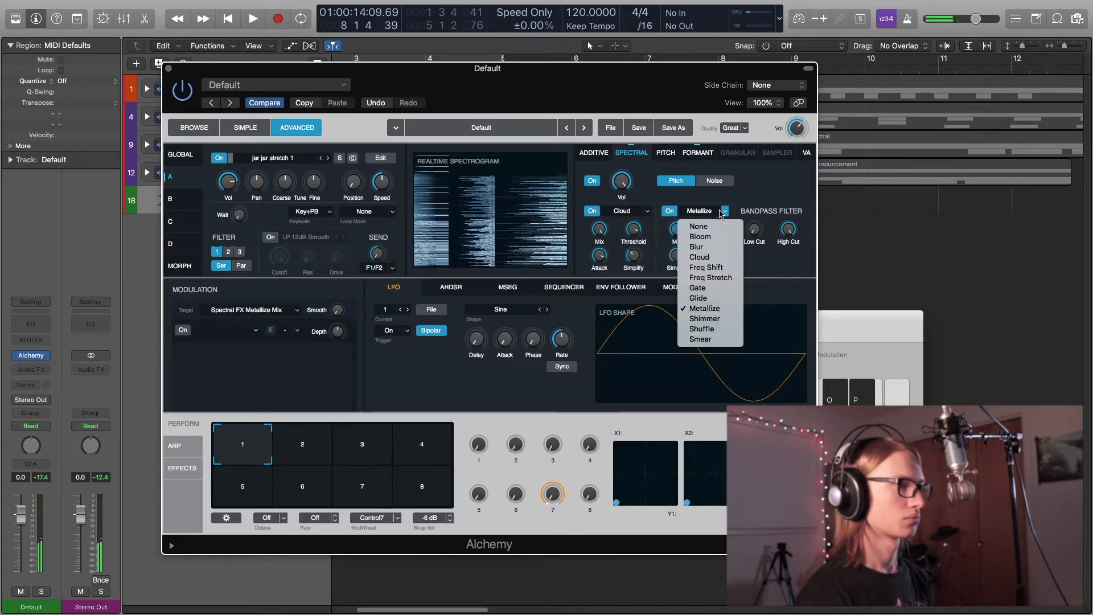
pyautogui.click(716, 277)
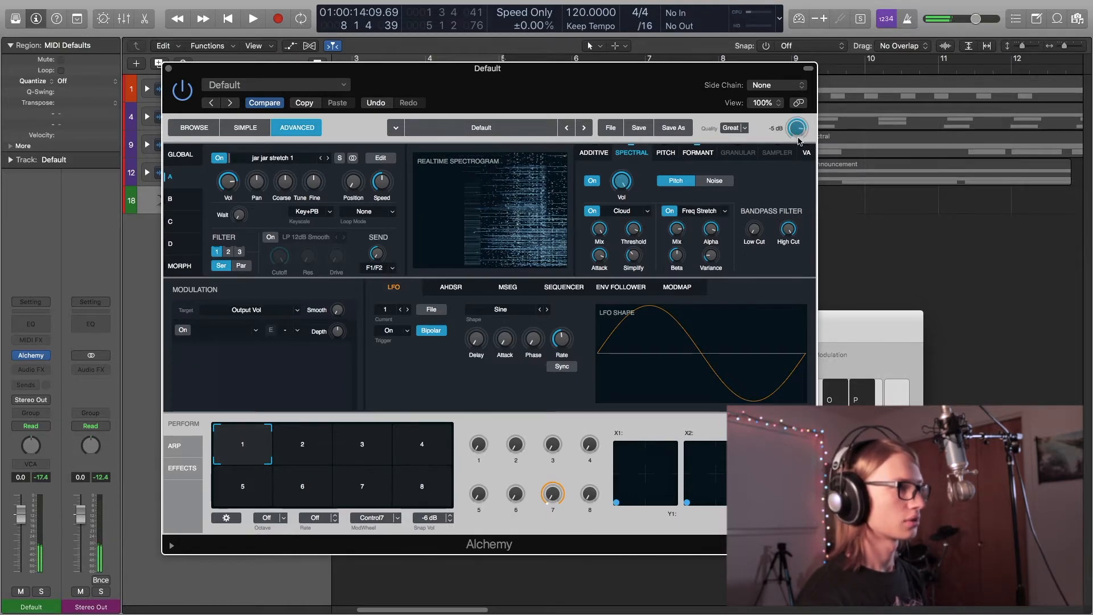
# Move the plug-in window off the track headers and set the Alchemy track's automation mode to Latch.
pyautogui.moveTo(173, 72); pyautogui.dragTo(429, 64)
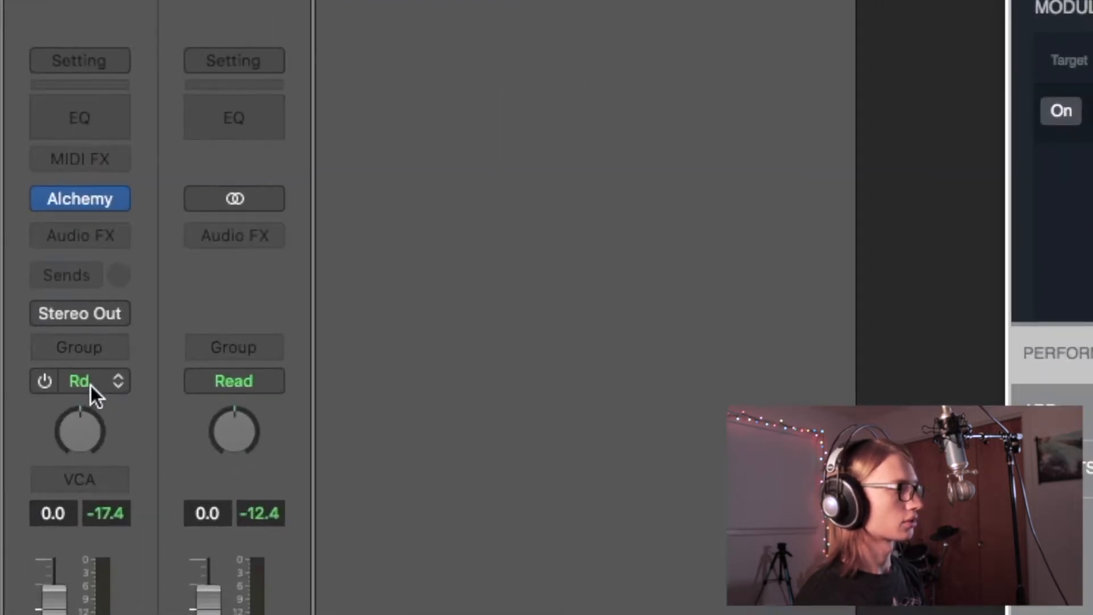
pyautogui.click(35, 427)
pyautogui.click(97, 437)
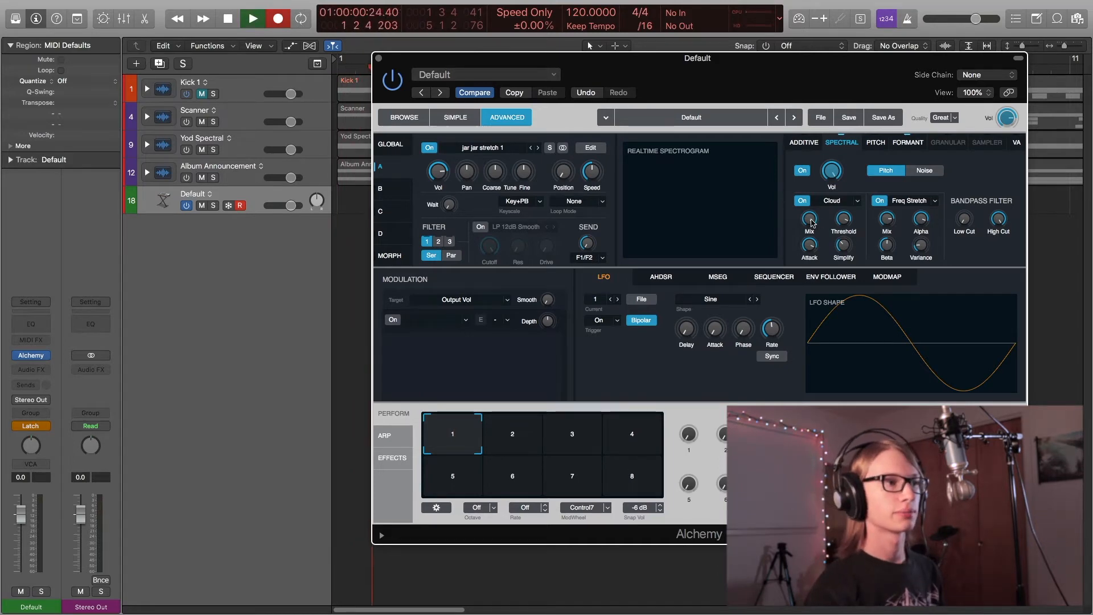
# Record a take with live automation, adjusting Cloud's Mix, Simplify and Attack and lowering Freq Stretch's Mix to 0%.
pyautogui.click(809, 219)
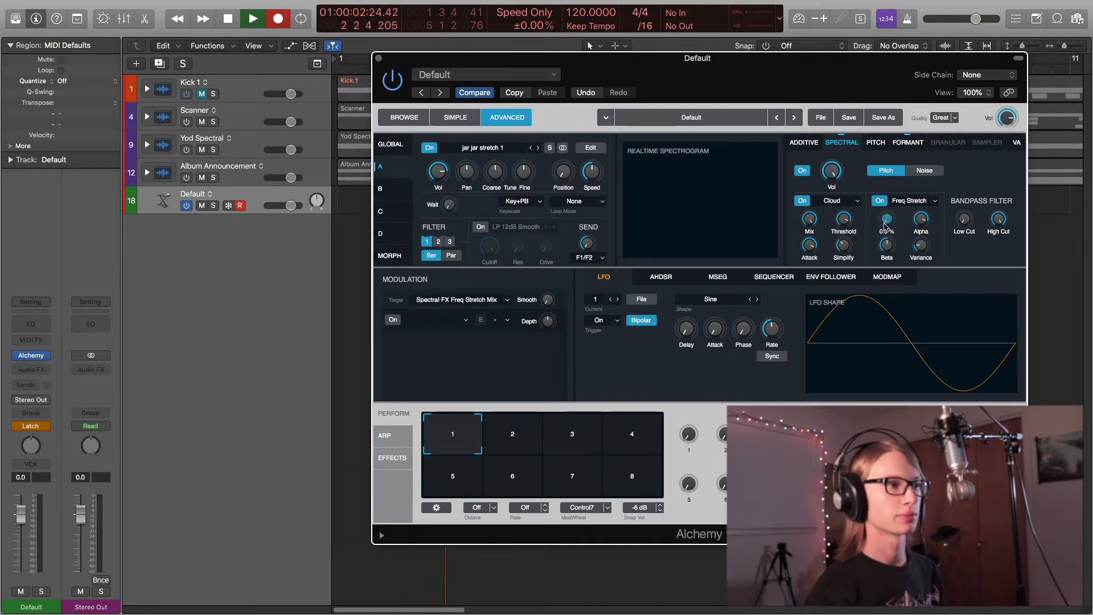
pyautogui.moveTo(844, 245); pyautogui.dragTo(844, 232)
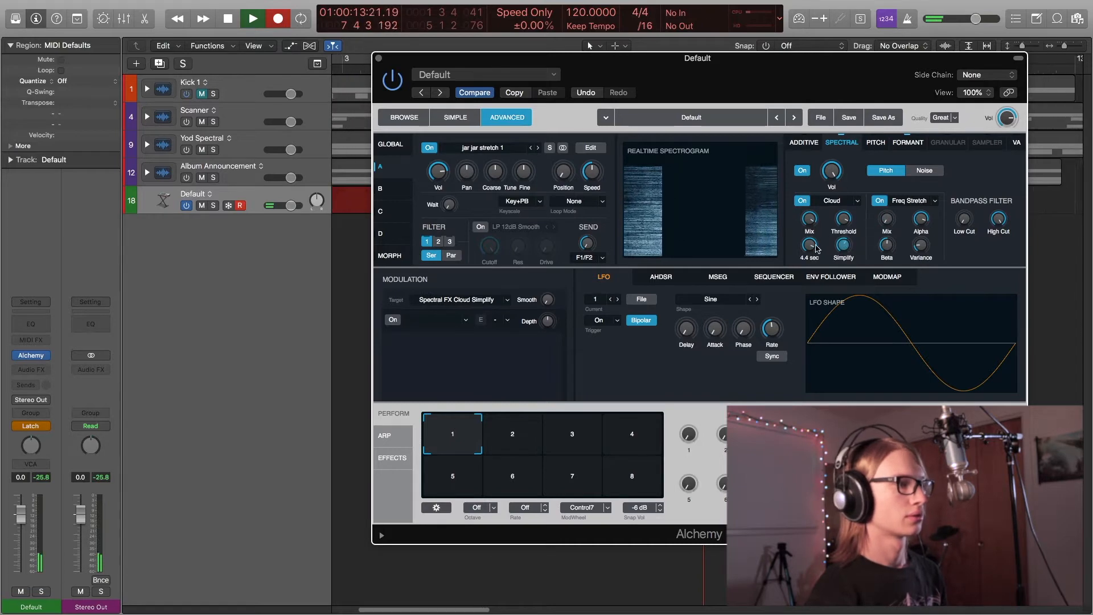
pyautogui.click(813, 251)
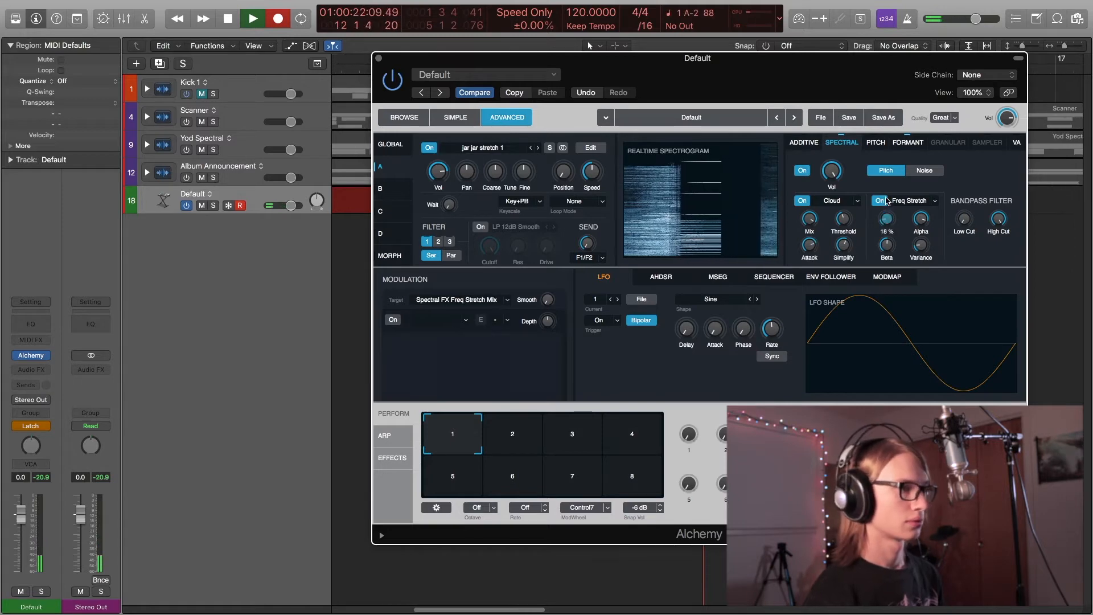
# While recording, automate Freq Stretch's Variance and Beta and raise its Mix to 100%.
pyautogui.moveTo(921, 249); pyautogui.dragTo(888, 201)
pyautogui.click(921, 245)
pyautogui.moveTo(892, 255); pyautogui.dragTo(867, 190)
pyautogui.click(892, 215)
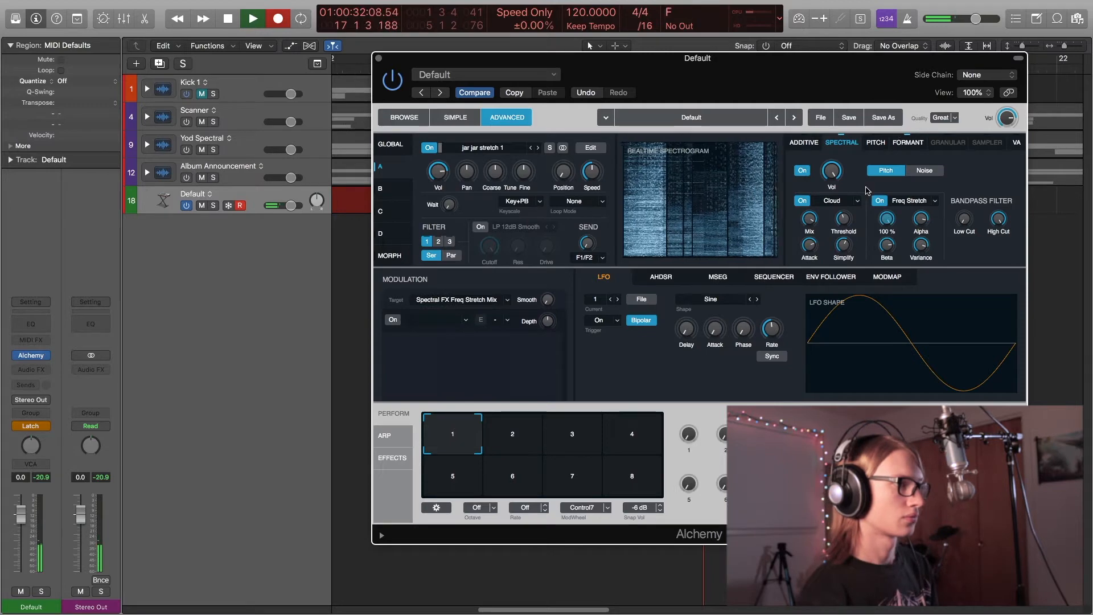
# Automate Cloud's Simplify and Freq Stretch's Variance and Alpha during the take, and stop recording.
pyautogui.moveTo(849, 243); pyautogui.dragTo(838, 191)
pyautogui.click(921, 245)
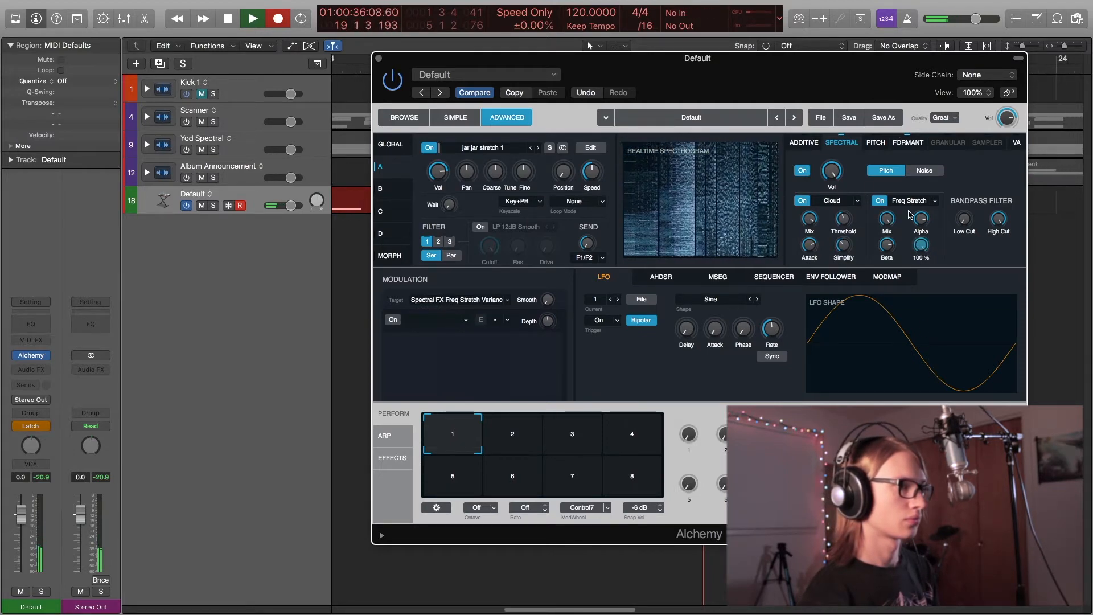
pyautogui.click(921, 218)
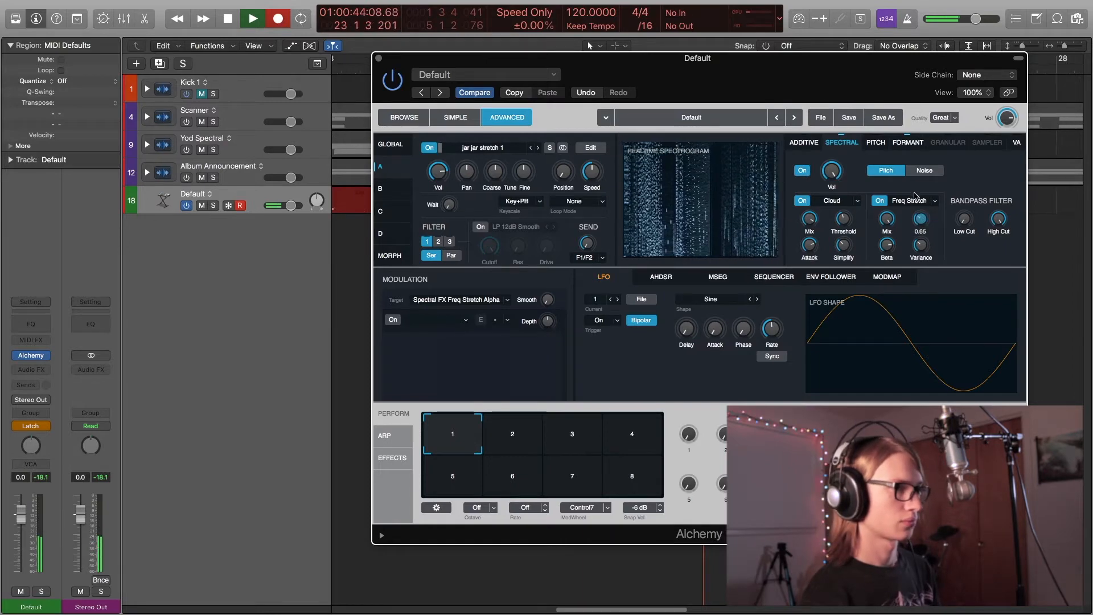
pyautogui.click(920, 244)
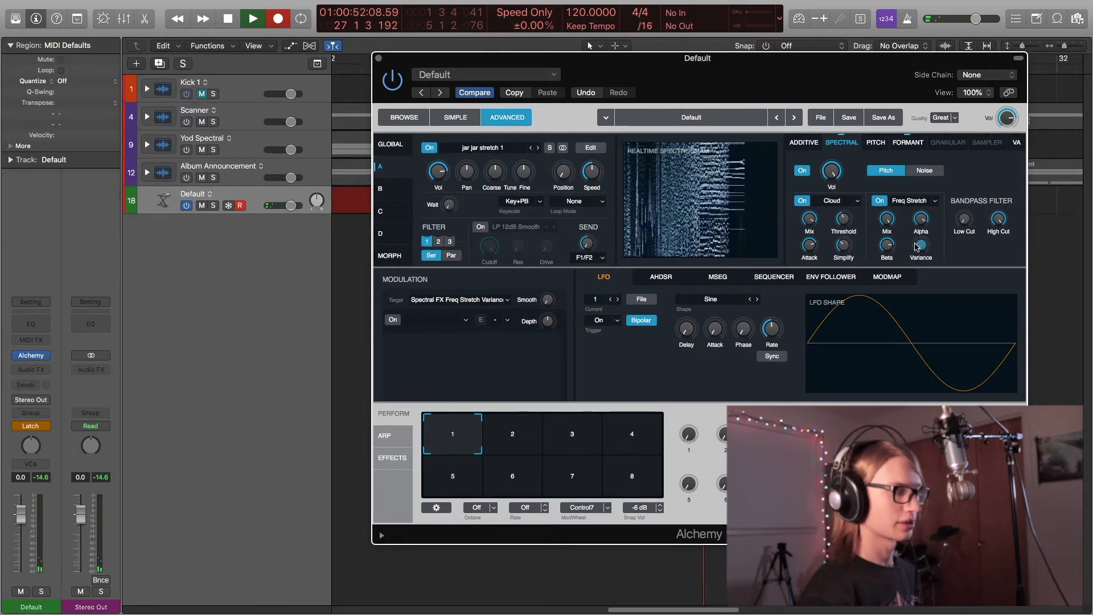
pyautogui.press('space')
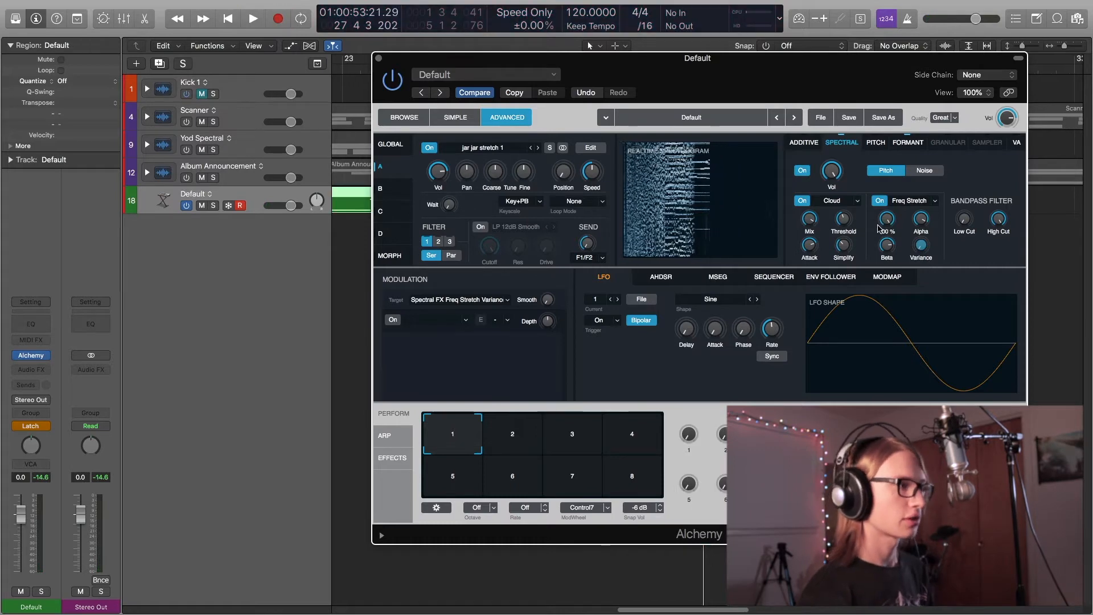
# Hide the plug-in window and examine the recorded spectral effect automation lanes of the Default track.
pyautogui.press('v')
pyautogui.press('a')
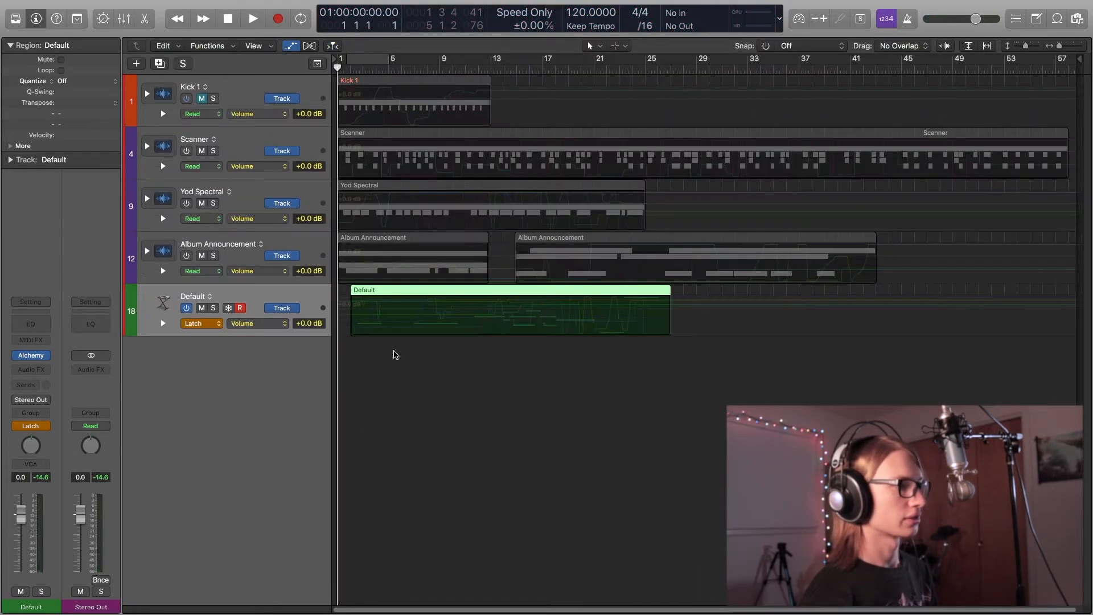
pyautogui.click(162, 324)
pyautogui.scroll(-5, 165, 319)
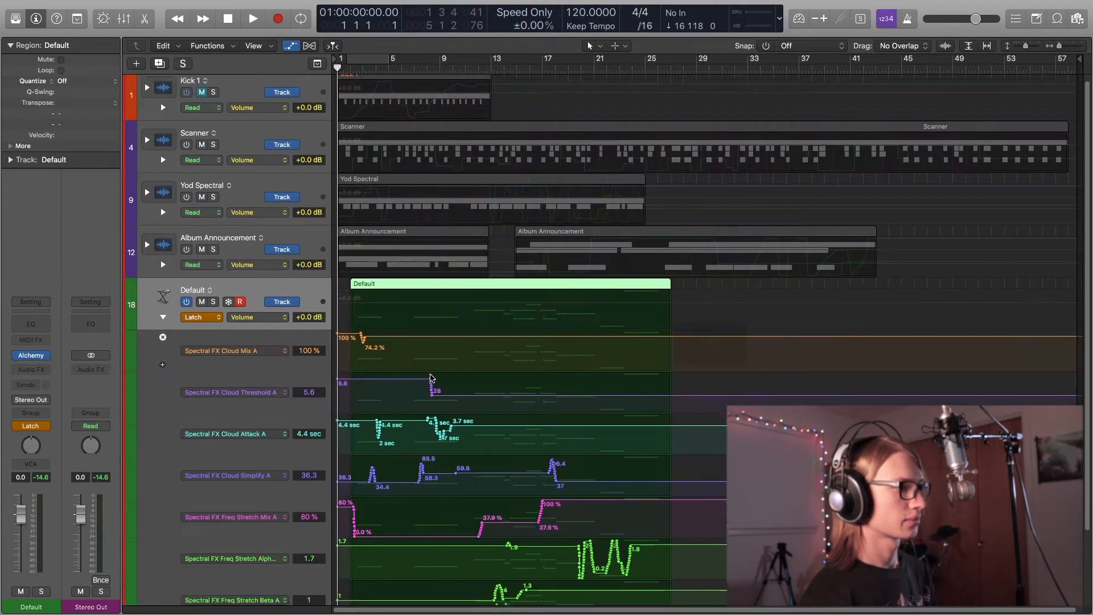
pyautogui.click(164, 231)
pyautogui.press('a')
# Bounce the recorded Default region in place to a new track named "jar jar", and turn off the Default track.
pyautogui.click(433, 206)
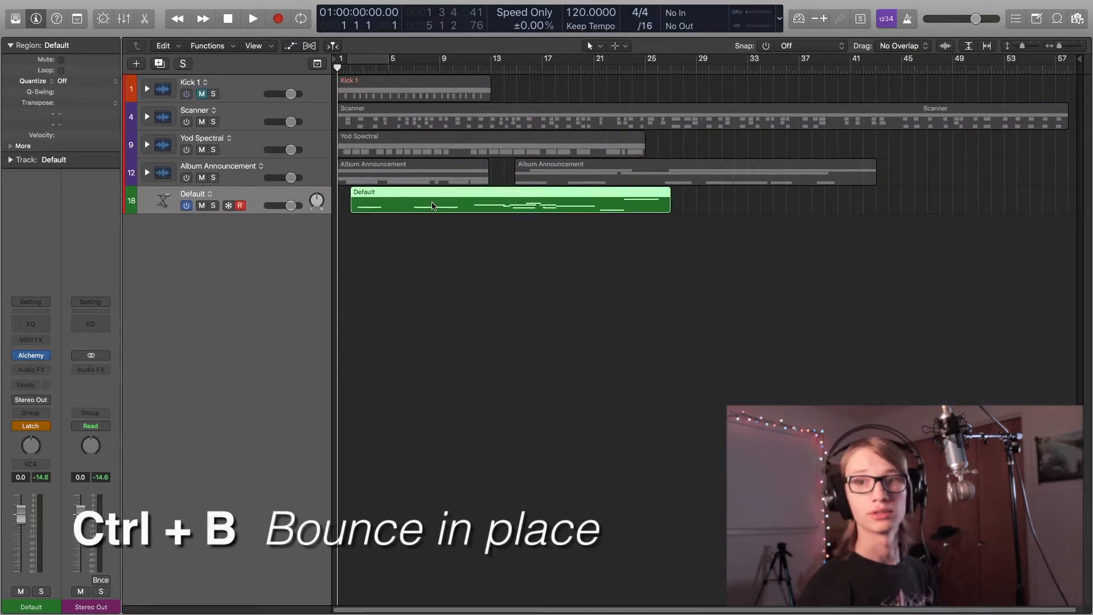
pyautogui.hotkey('ctrl', 'b')
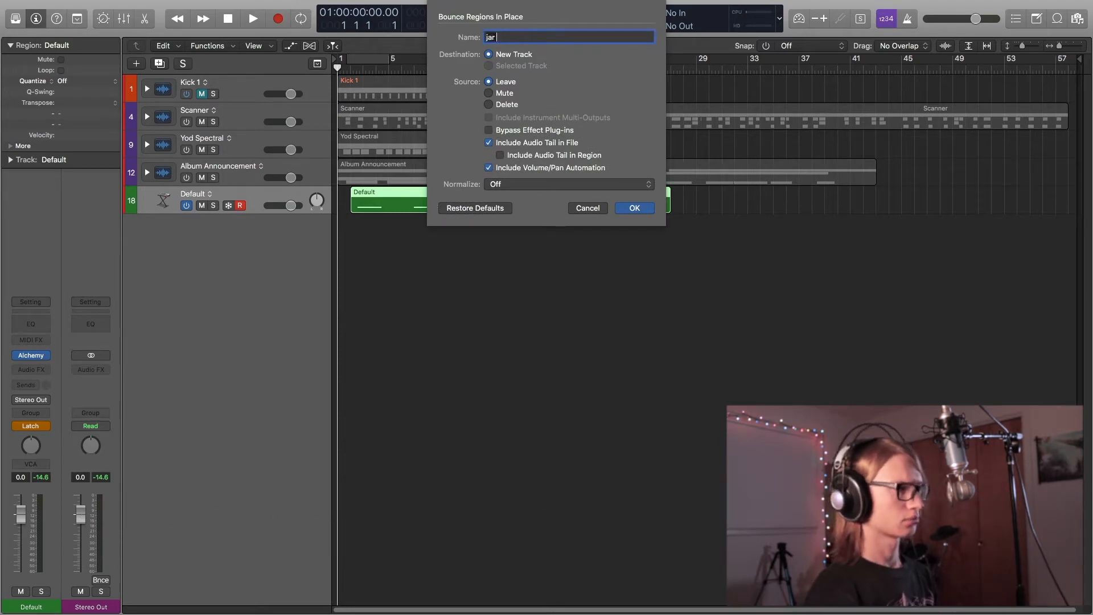
pyautogui.press('Return')
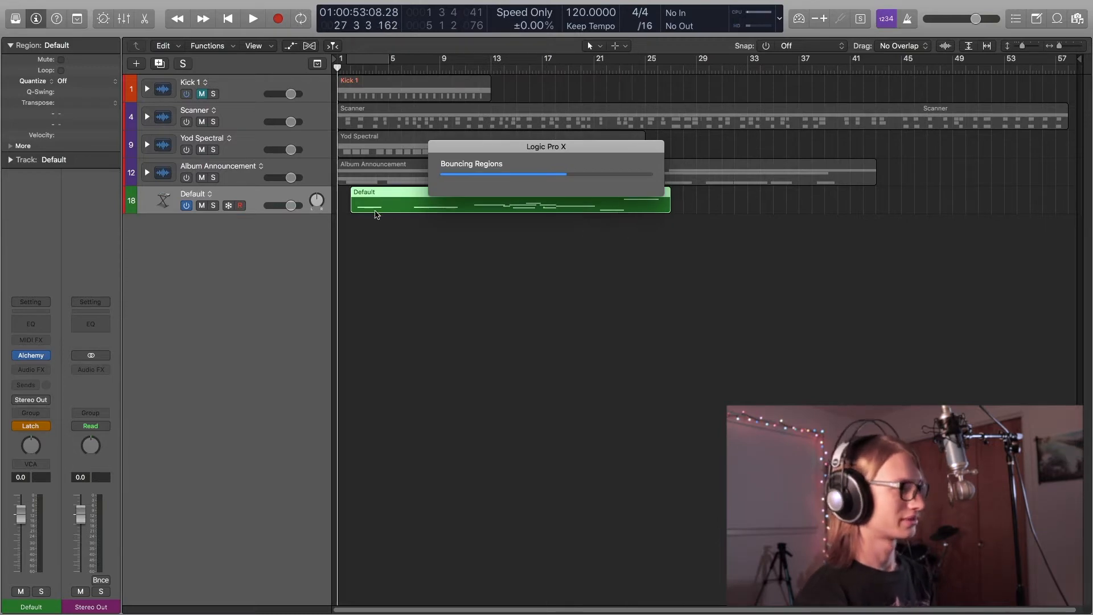
pyautogui.click(186, 206)
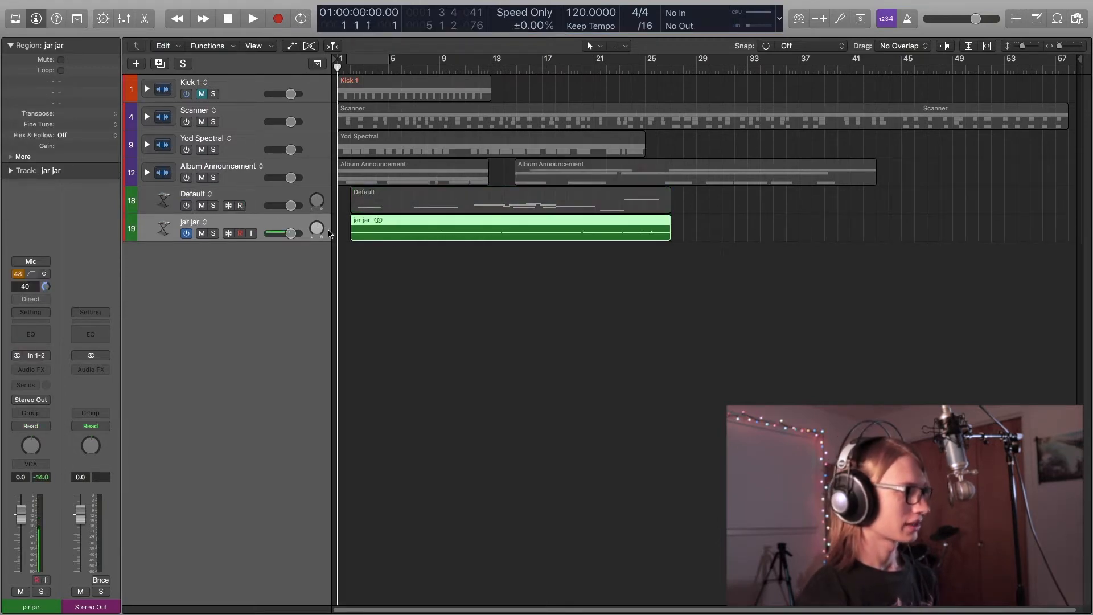
# Solo the jar jar track for playback, raise its region's gain to +6.9 dB, and unsolo it.
pyautogui.press('s')
pyautogui.press('space')
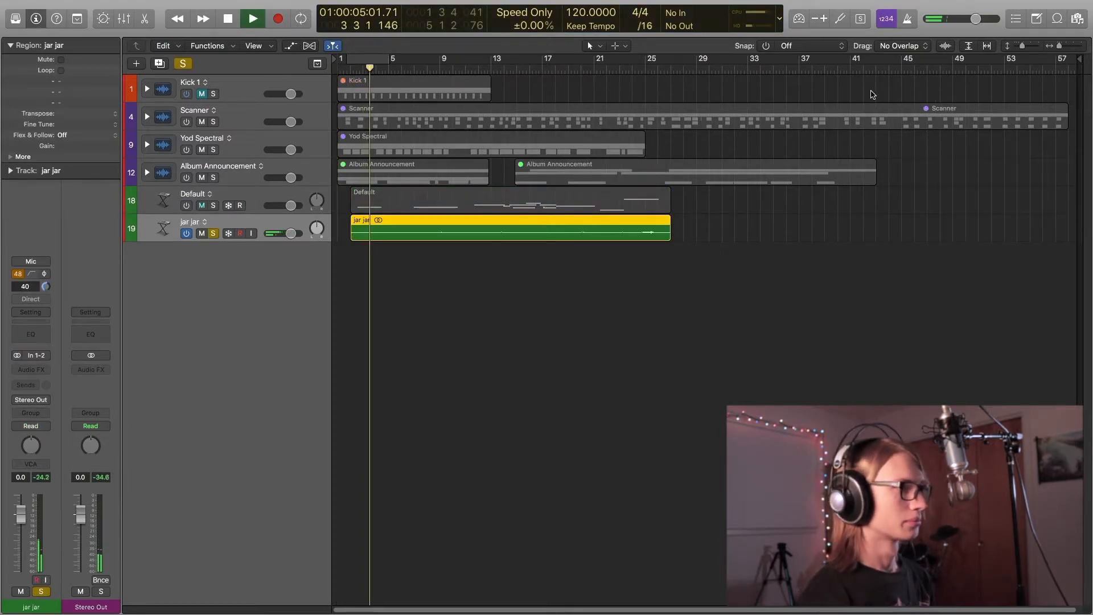
pyautogui.moveTo(88, 146); pyautogui.dragTo(89, 130)
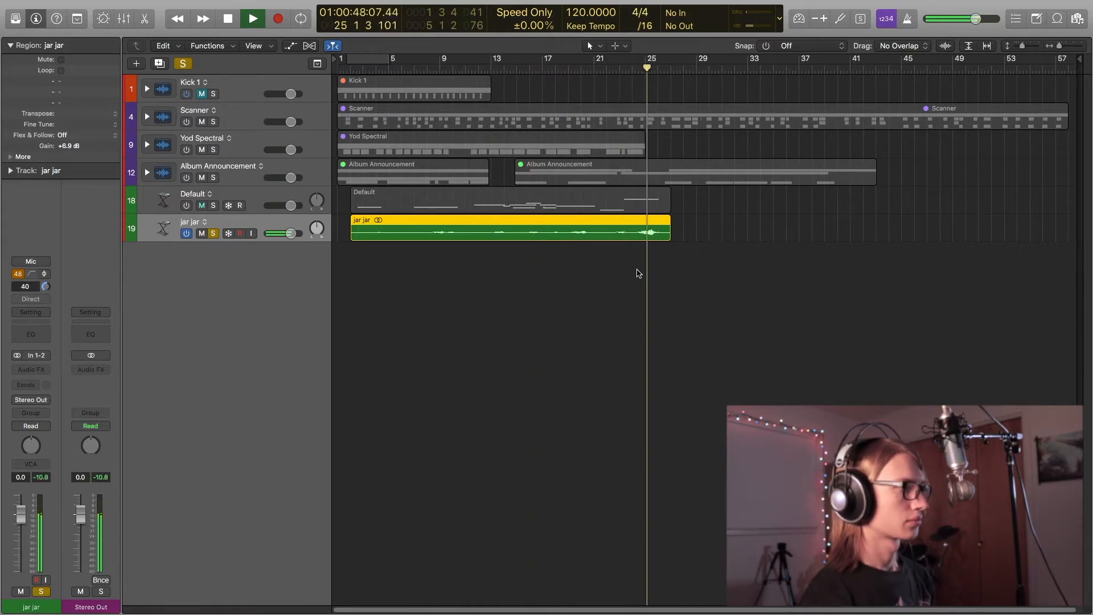
pyautogui.press('space')
pyautogui.click(491, 245)
pyautogui.press('s')
# Remove silence from the jar jar region with a threshold of -33 dB and a minimum silence time of 0.7 seconds.
pyautogui.press('Return')
pyautogui.click(398, 232)
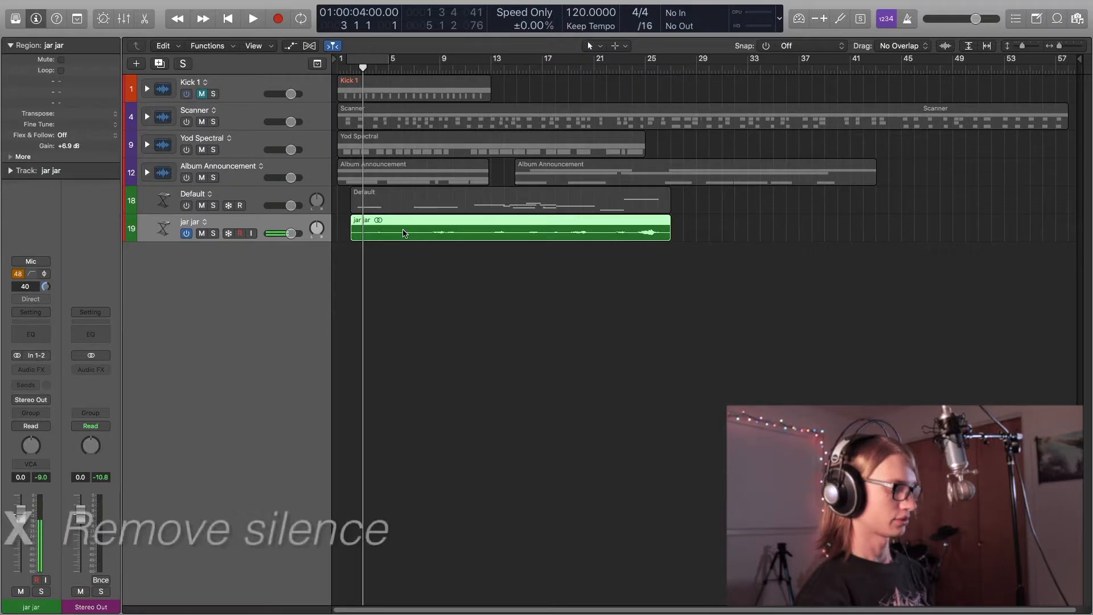
pyautogui.hotkey('ctrl', 'x')
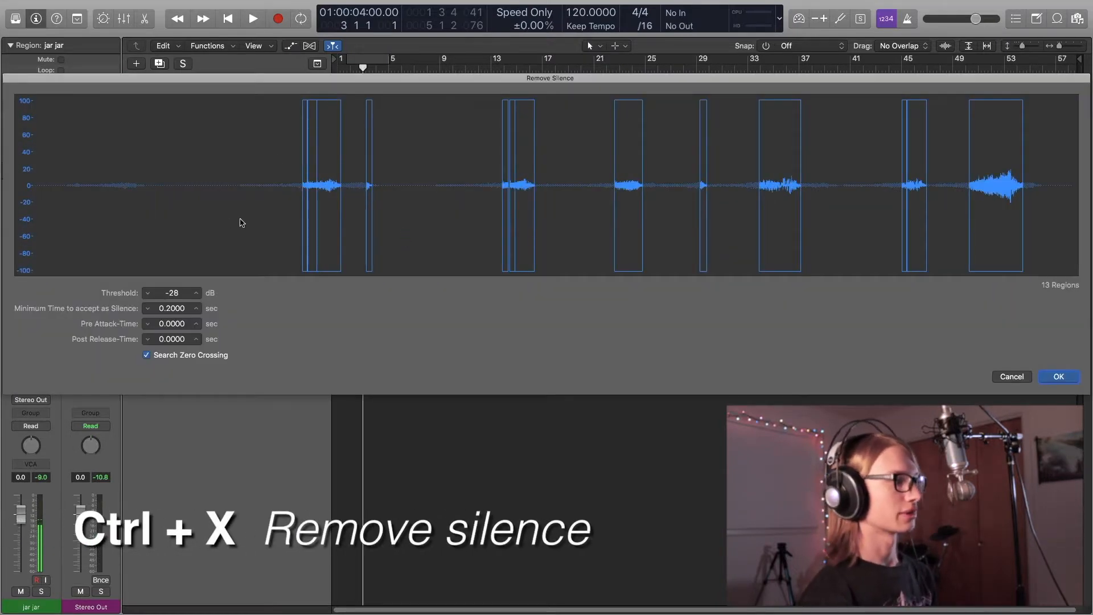
pyautogui.moveTo(176, 293); pyautogui.dragTo(176, 299)
pyautogui.moveTo(168, 308); pyautogui.dragTo(168, 303)
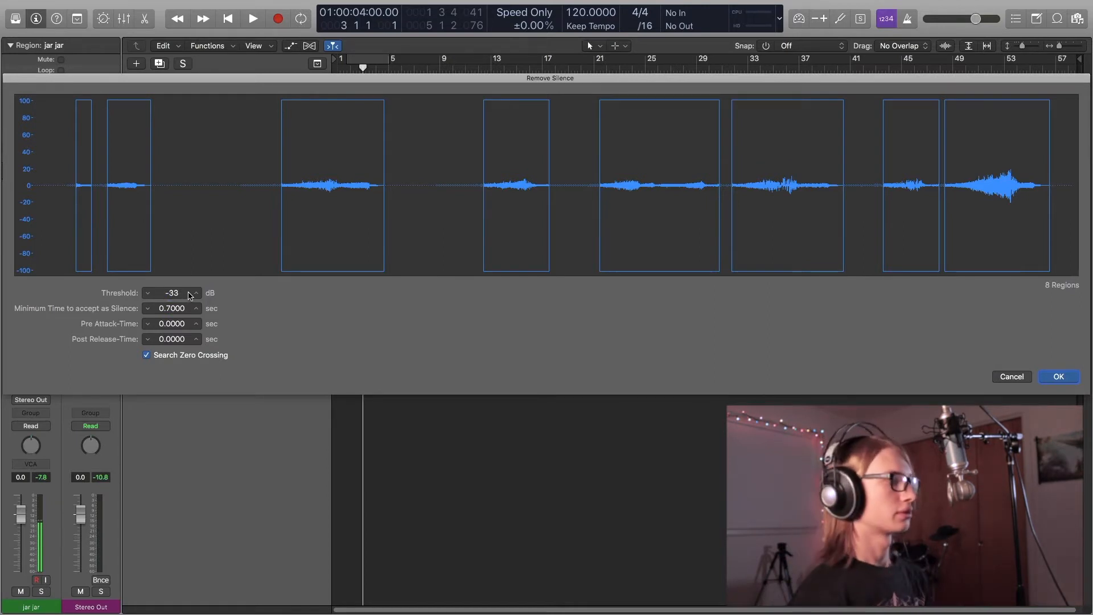
pyautogui.click(1059, 378)
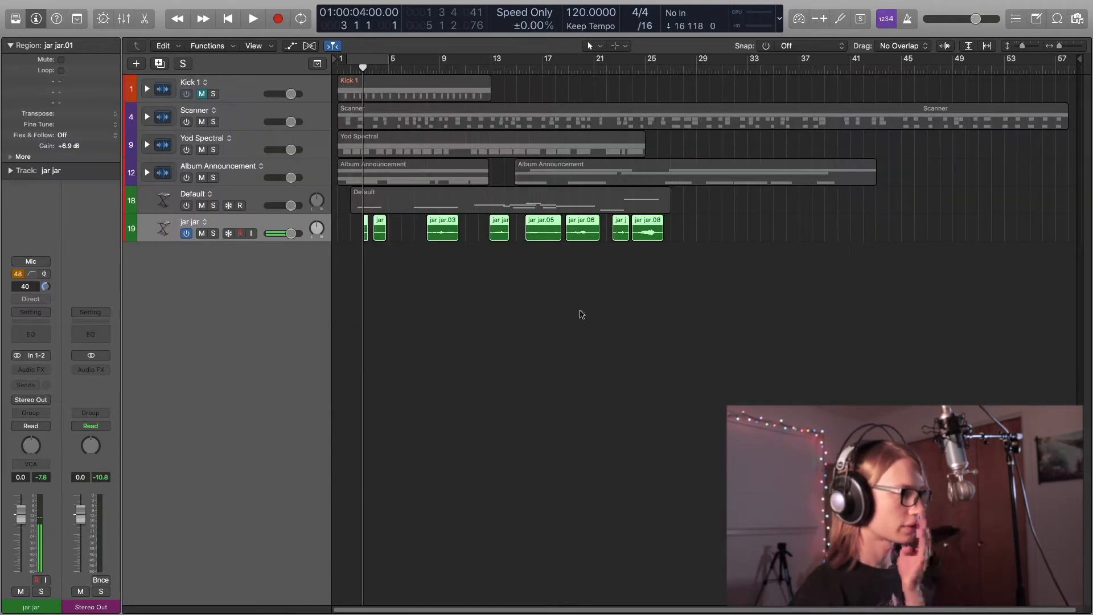
# Extend the end of region jar jar.01 to about bar 3.5 and enlarge the waveform display.
pyautogui.press('space')
pyautogui.scroll(5, 397, 279)
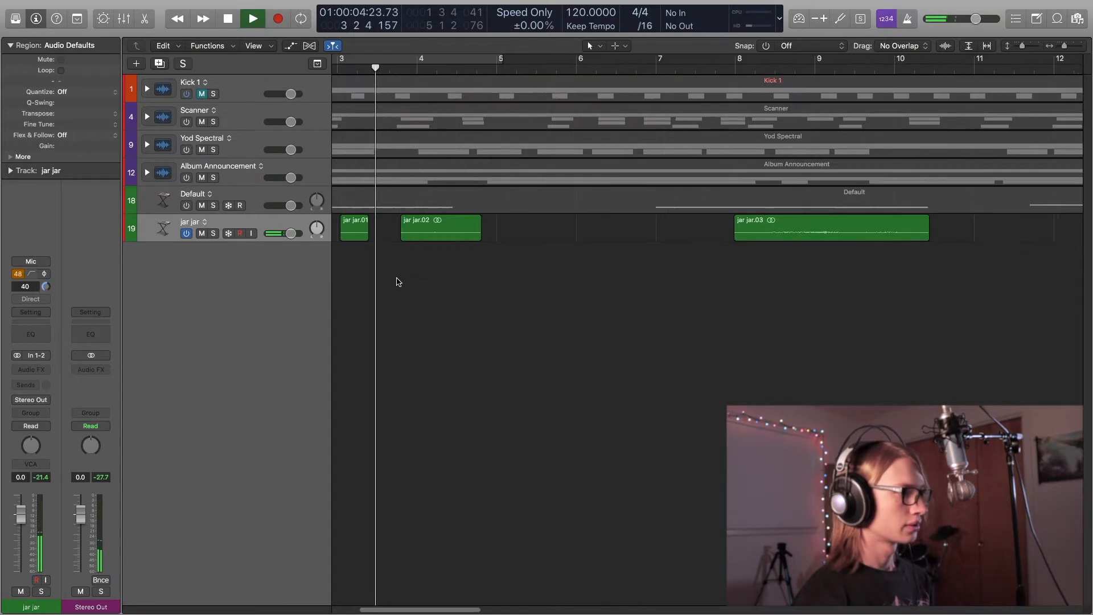
pyautogui.press('space')
pyautogui.hscroll(-5, 397, 278)
pyautogui.moveTo(501, 238); pyautogui.dragTo(534, 237)
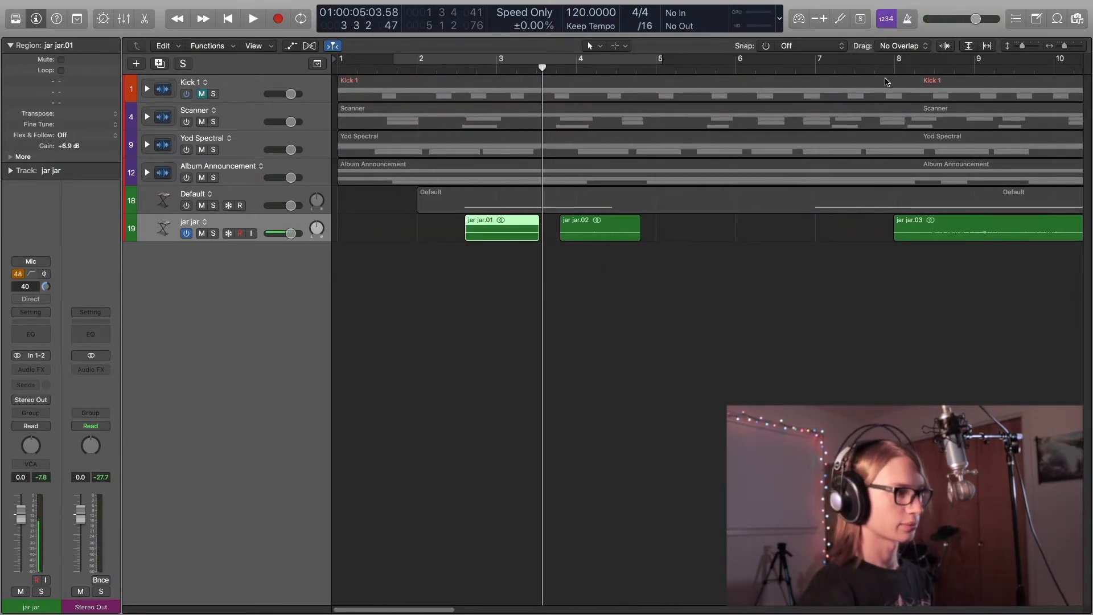
pyautogui.press('super+equal')
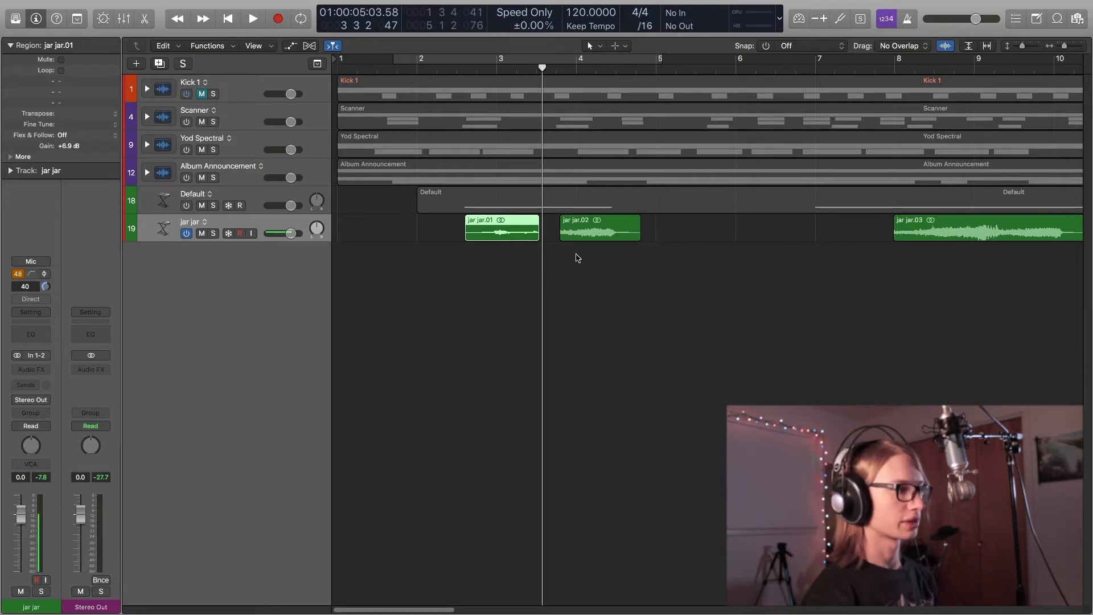
# Delete region jar jar.02 and extend the end of jar jar.01 to about bar 4.7 to cover its audio.
pyautogui.click(446, 224)
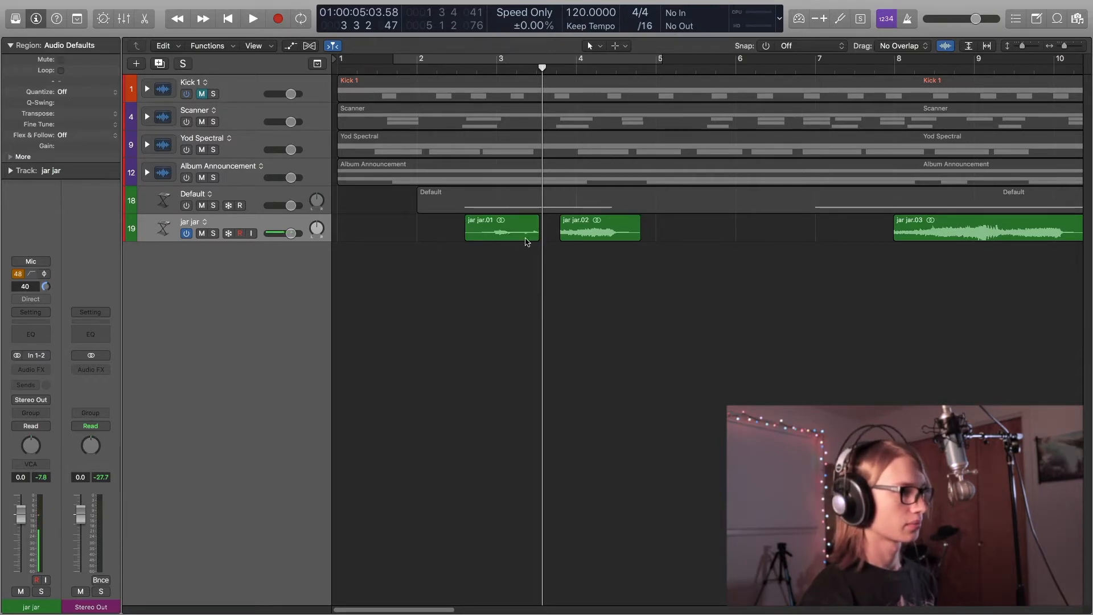
pyautogui.moveTo(561, 235); pyautogui.dragTo(546, 234)
pyautogui.press('space')
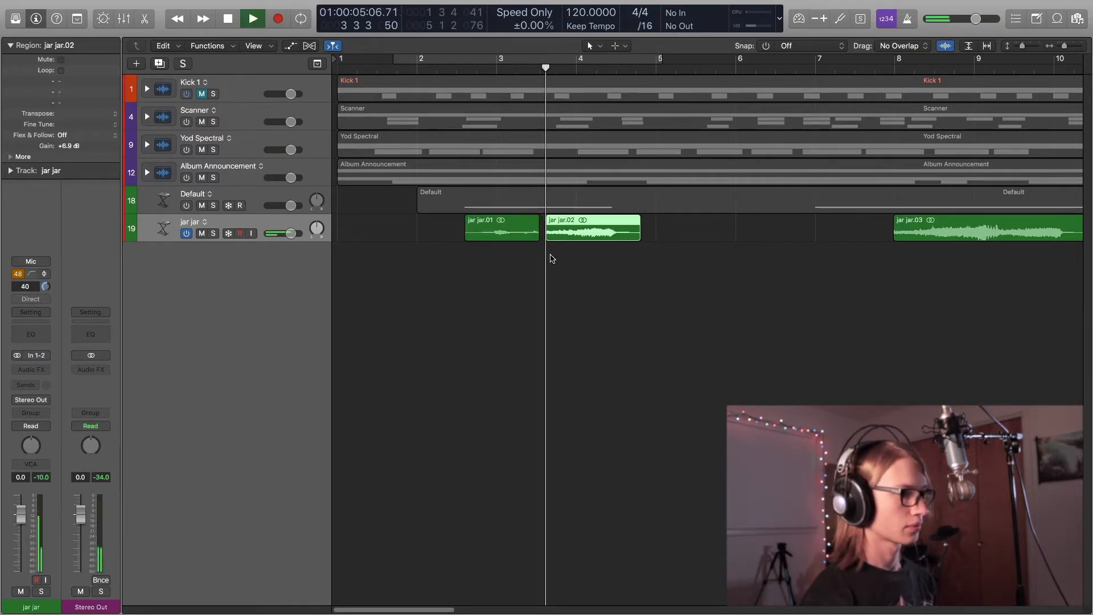
pyautogui.press('space')
pyautogui.press('Delete')
pyautogui.moveTo(539, 225); pyautogui.dragTo(635, 220)
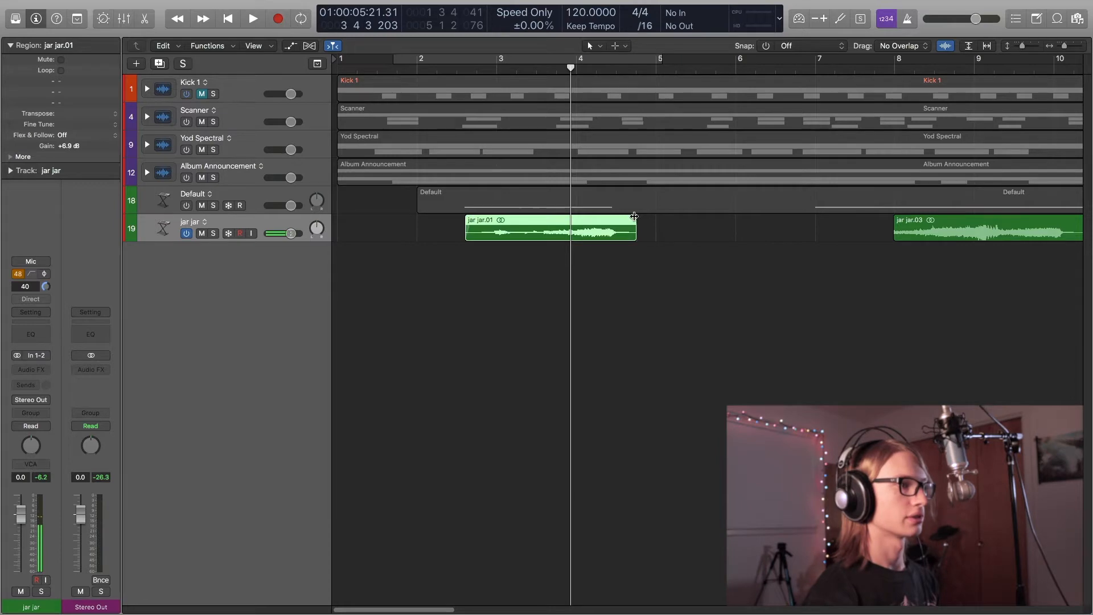
# Extend the start of region jar jar.03 back to about bar 6.8 and slightly trim its end.
pyautogui.click(675, 231)
pyautogui.click(898, 268)
pyautogui.moveTo(896, 239); pyautogui.dragTo(803, 239)
pyautogui.click(814, 250)
pyautogui.hscroll(5, 820, 254)
pyautogui.moveTo(901, 236); pyautogui.dragTo(888, 236)
# Extend the starts of regions jar jar.04 and jar jar.05 about one bar earlier.
pyautogui.hscroll(10, 886, 238)
pyautogui.moveTo(577, 239); pyautogui.dragTo(483, 239)
pyautogui.moveTo(798, 239); pyautogui.dragTo(725, 239)
pyautogui.moveTo(1022, 239); pyautogui.dragTo(1025, 240)
# Extend the start of region jar jar.07 back to about bar 21.7.
pyautogui.hscroll(7, 1025, 240)
pyautogui.moveTo(864, 239); pyautogui.dragTo(798, 242)
pyautogui.hscroll(7, 850, 240)
pyautogui.hscroll(4, 878, 239)
pyautogui.click(975, 239)
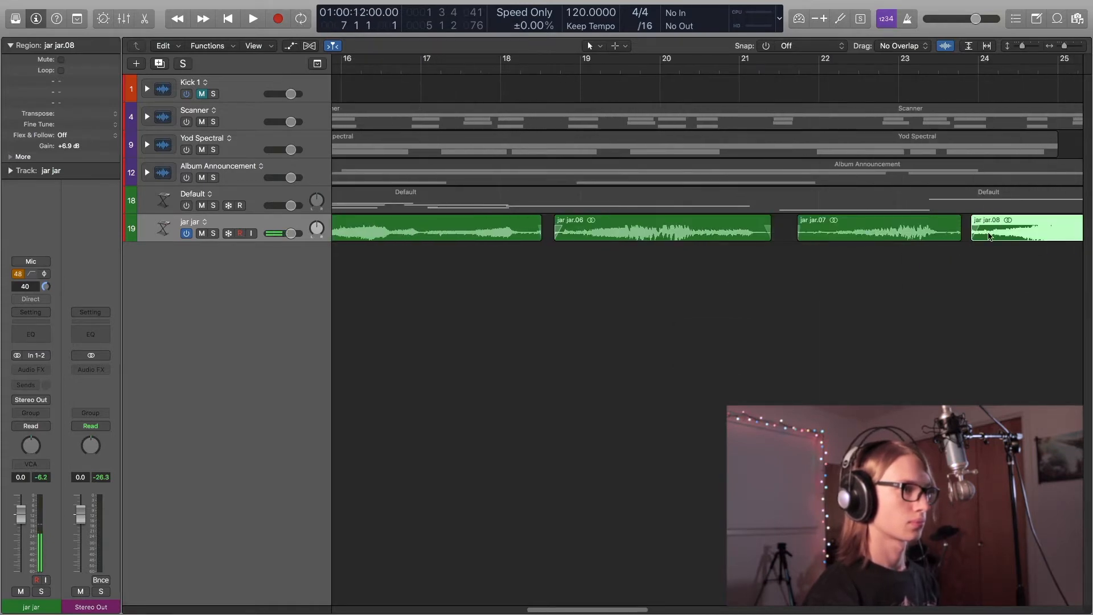
pyautogui.hscroll(7, 911, 245)
# Return to the project start and skip through the edited jar jar regions during playback.
pyautogui.press('Return')
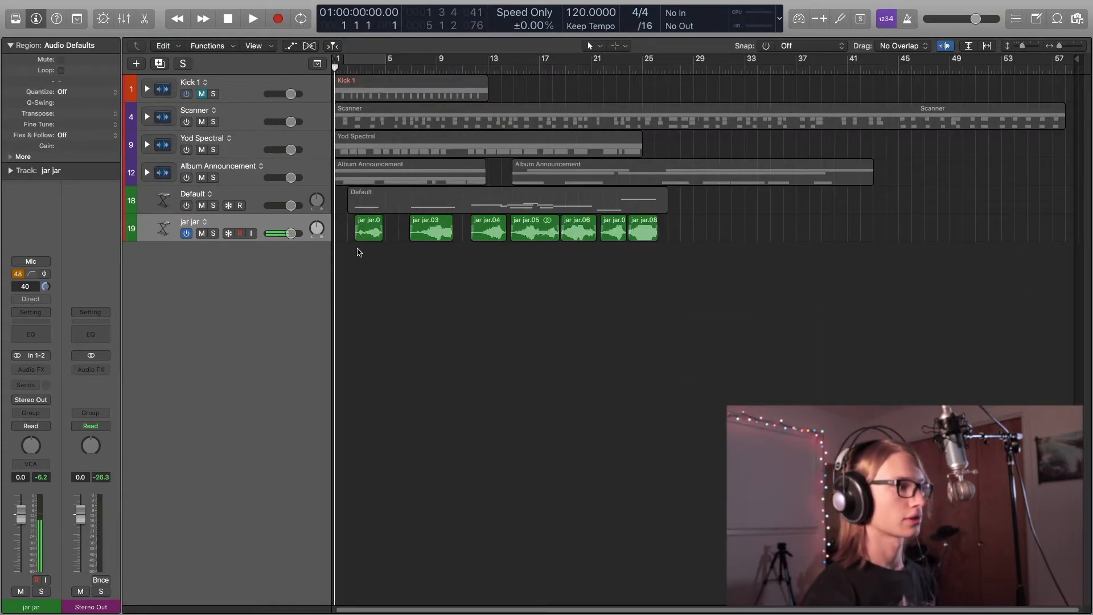
pyautogui.press('.')
pyautogui.press('.')
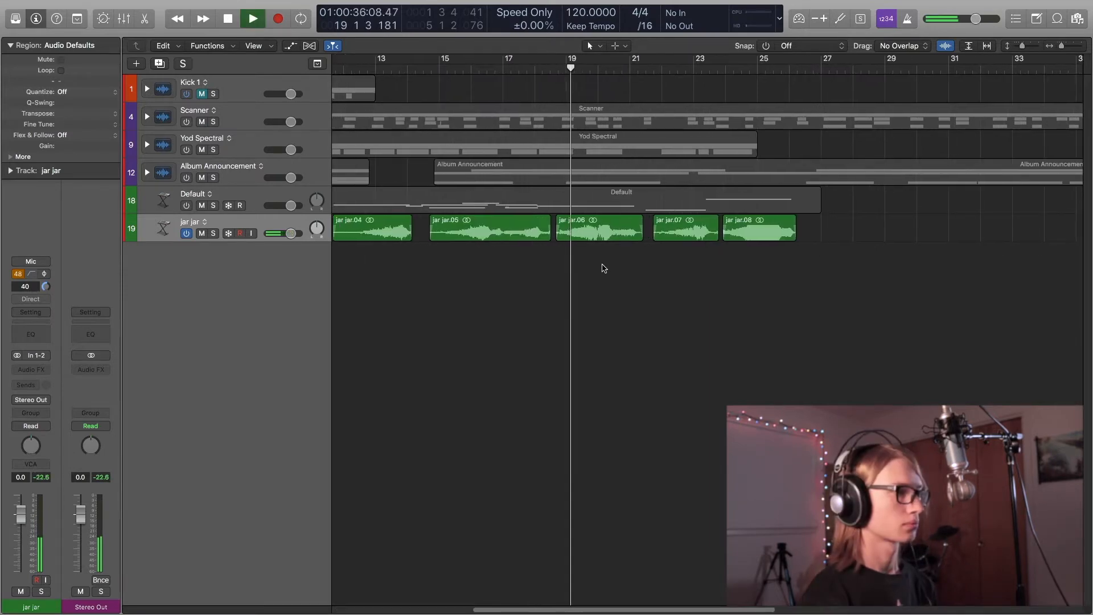
# Skip playback ahead through regions jar jar.07 and jar jar.08, and stop it.
pyautogui.keyDown('shift'); pyautogui.click(721, 271); pyautogui.keyUp('shift')
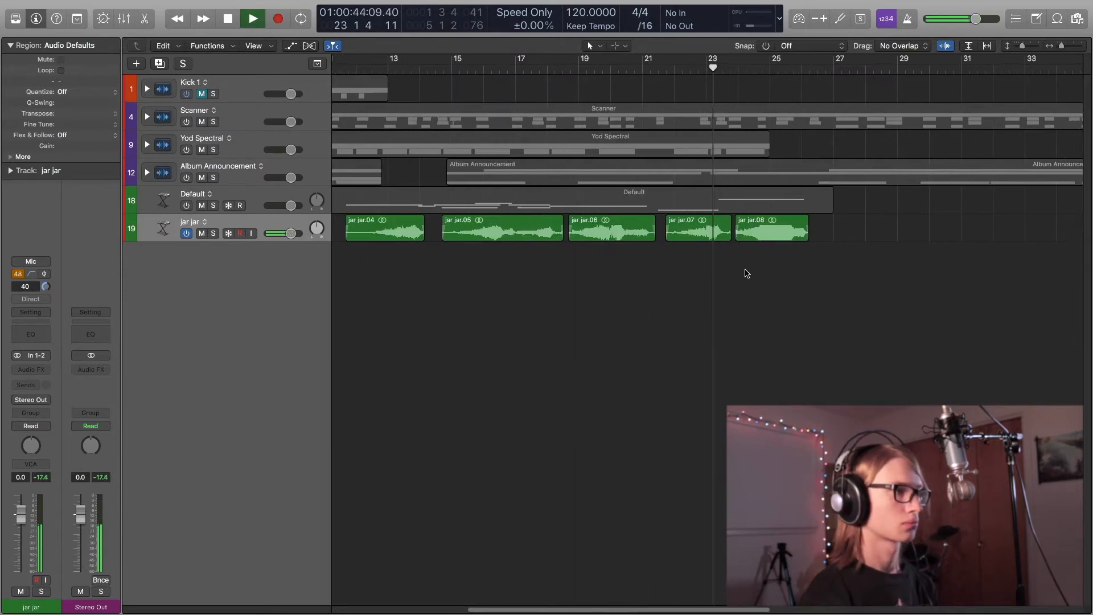
pyautogui.keyDown('shift'); pyautogui.click(747, 272); pyautogui.keyUp('shift')
pyautogui.press('space')
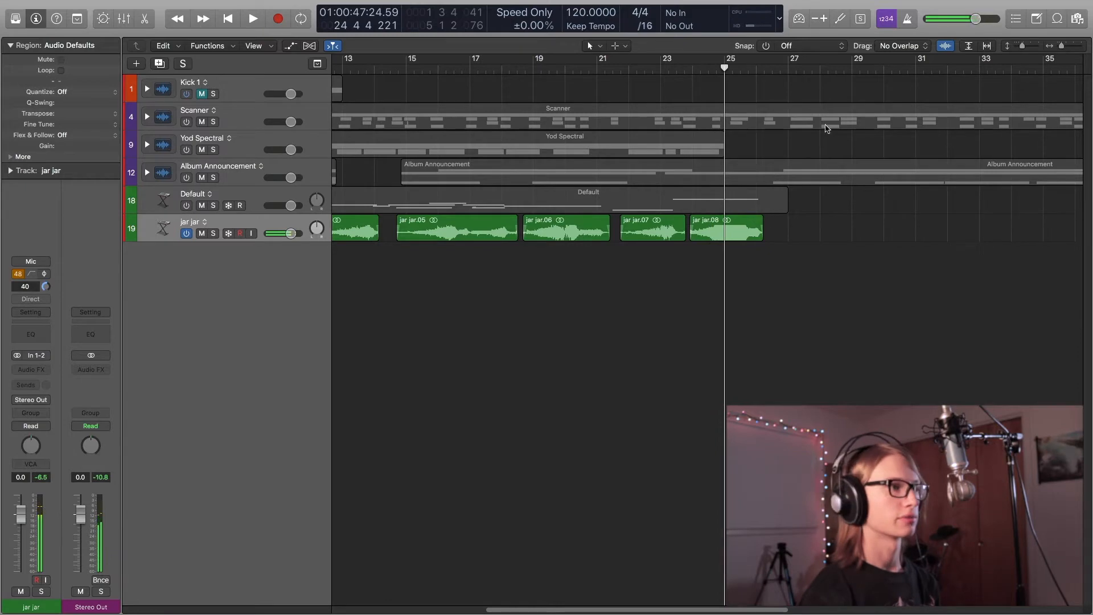
# Turn off waveform zoom and normalize all seven jar jar regions together with selection-based processing.
pyautogui.click(940, 46)
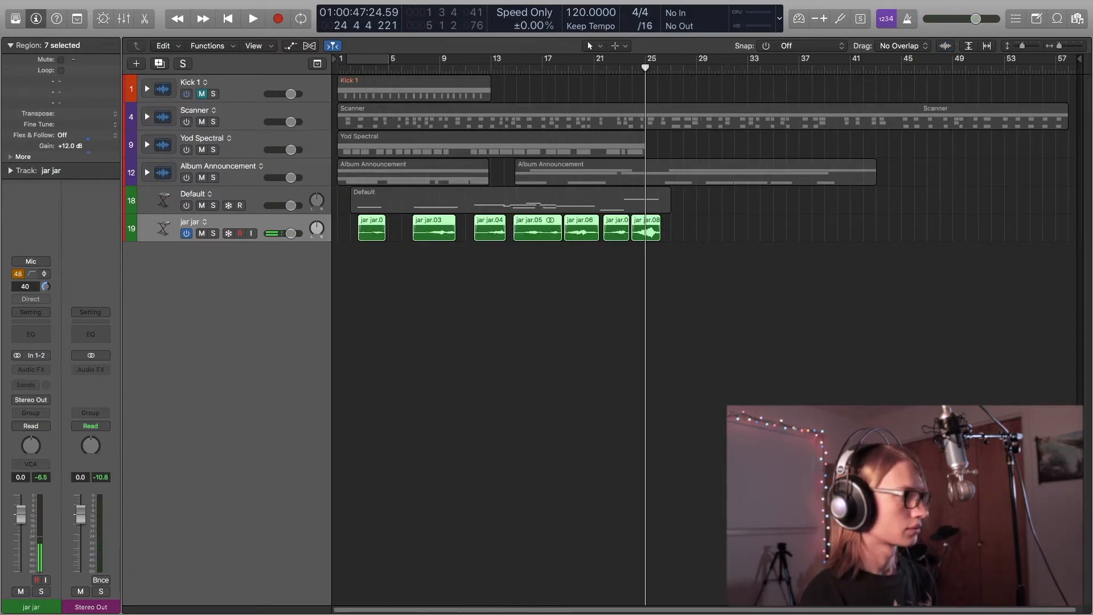
pyautogui.click(471, 293)
pyautogui.click(361, 236)
pyautogui.click(405, 256)
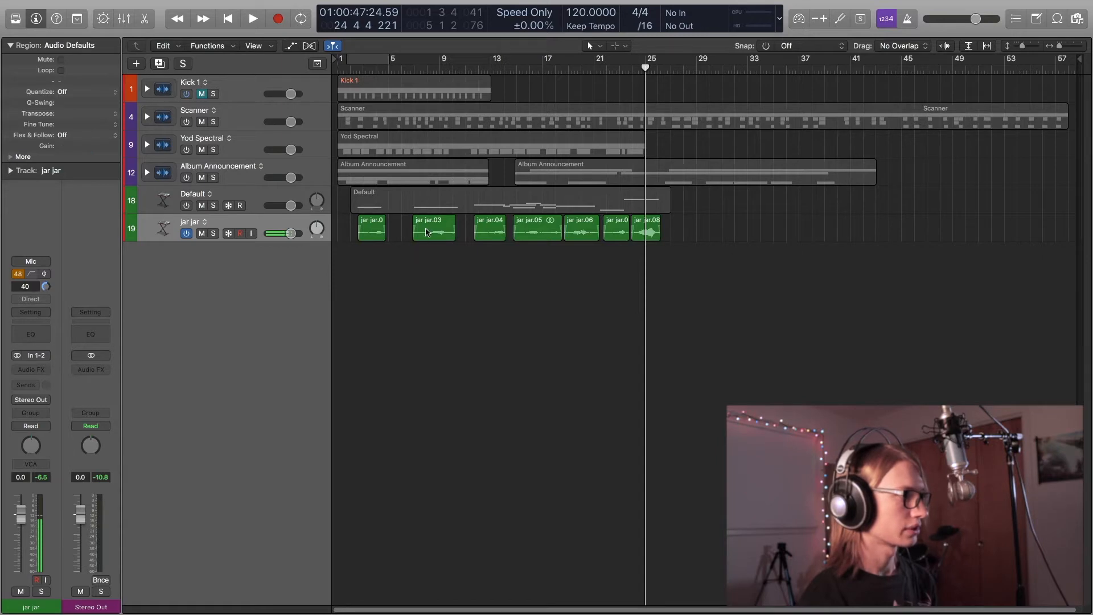
pyautogui.click(427, 231)
pyautogui.click(390, 267)
pyautogui.moveTo(358, 269); pyautogui.dragTo(651, 229)
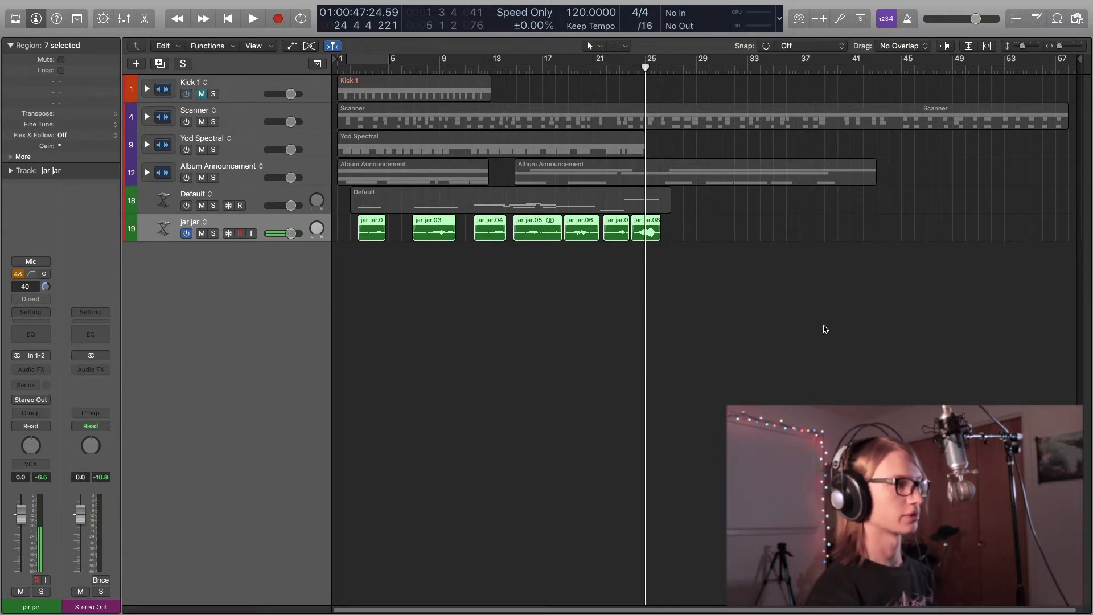
pyautogui.hotkey('alt', 'x')
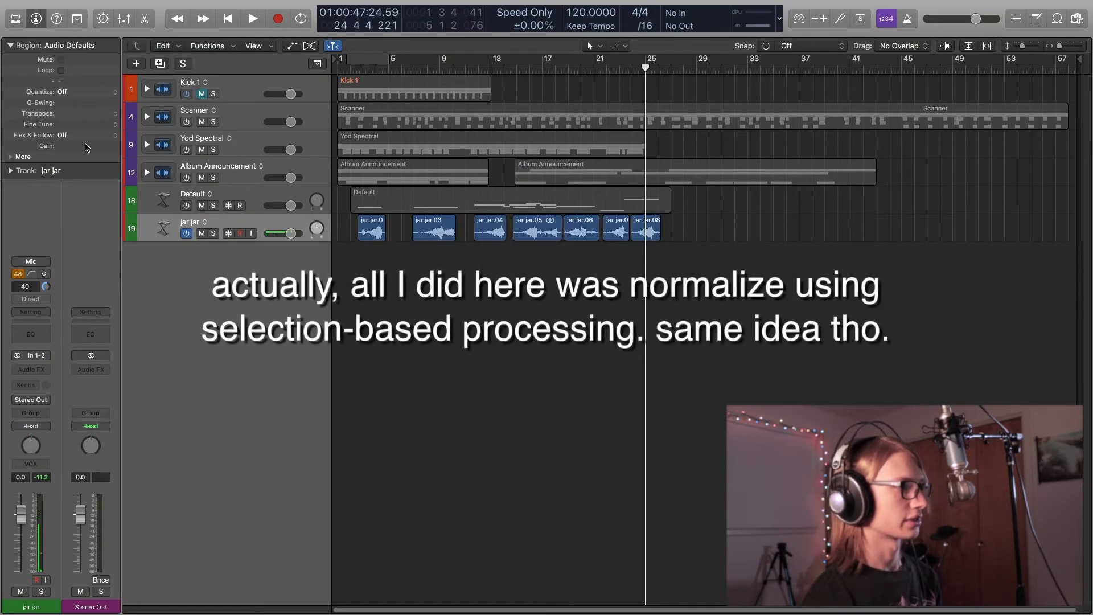
# Play back parts of the first three normalized jar jar regions to check their loudness.
pyautogui.click(378, 235)
pyautogui.click(367, 266)
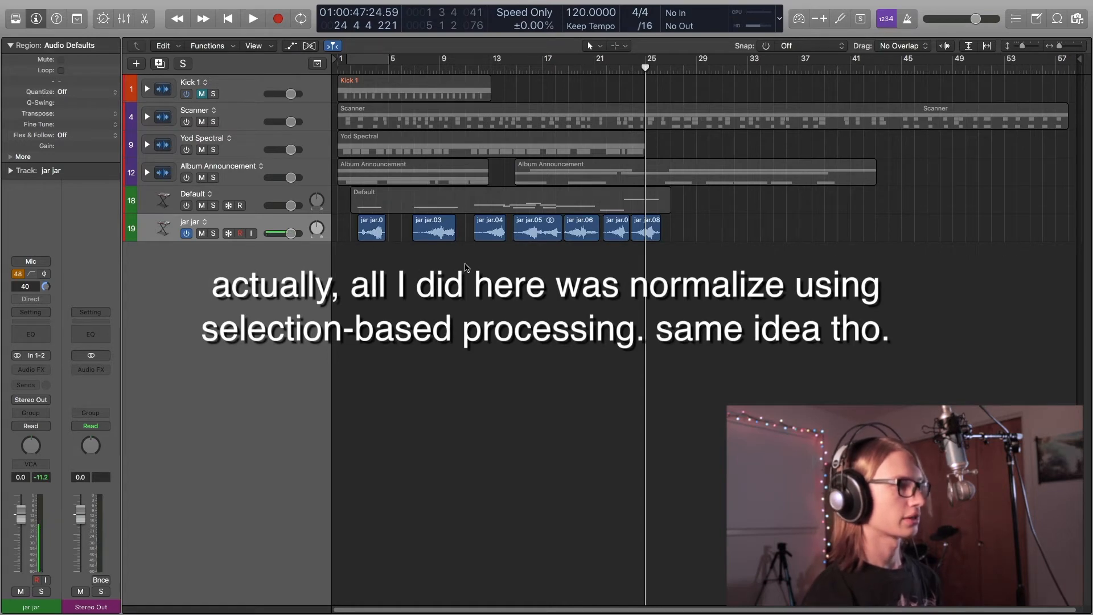
pyautogui.keyDown('shift'); pyautogui.click(359, 245); pyautogui.keyUp('shift')
pyautogui.press('space')
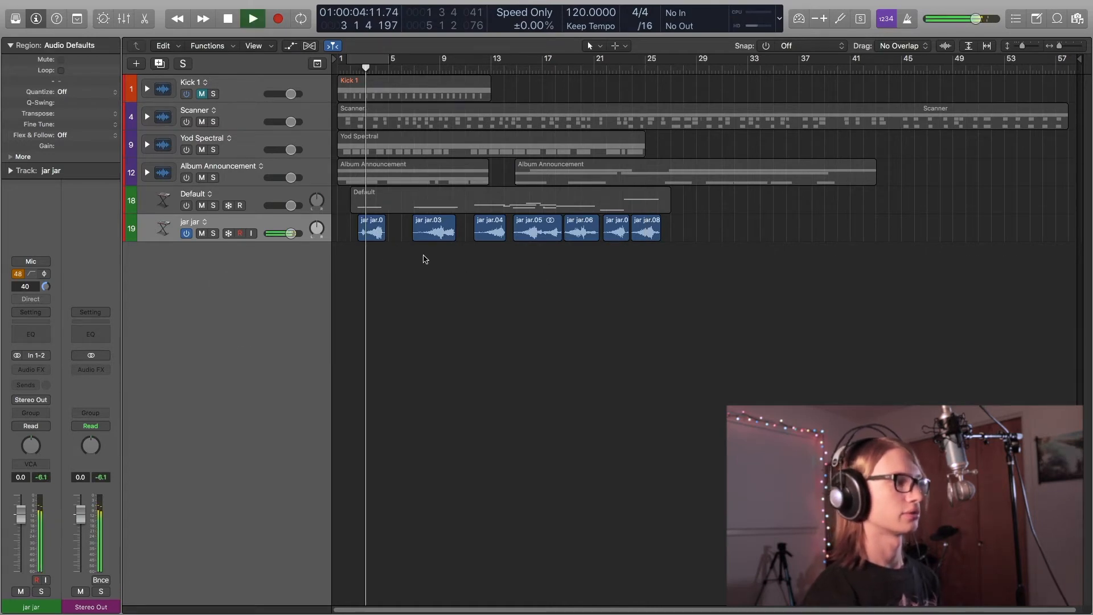
pyautogui.press('space')
pyautogui.keyDown('shift'); pyautogui.click(433, 257); pyautogui.keyUp('shift')
pyautogui.press('space')
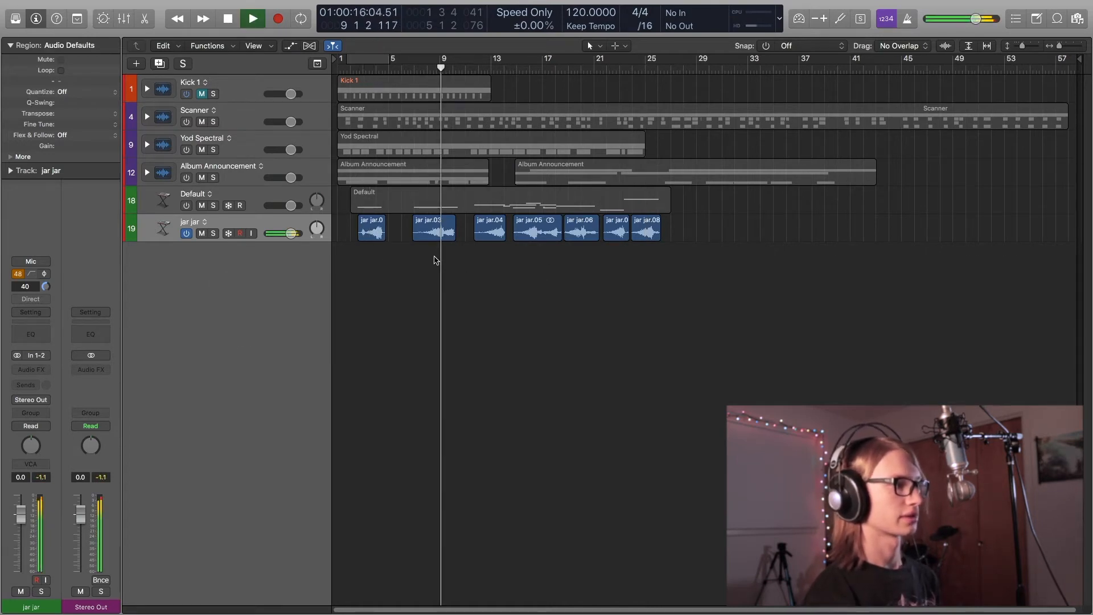
pyautogui.keyDown('shift'); pyautogui.click(498, 262); pyautogui.keyUp('shift')
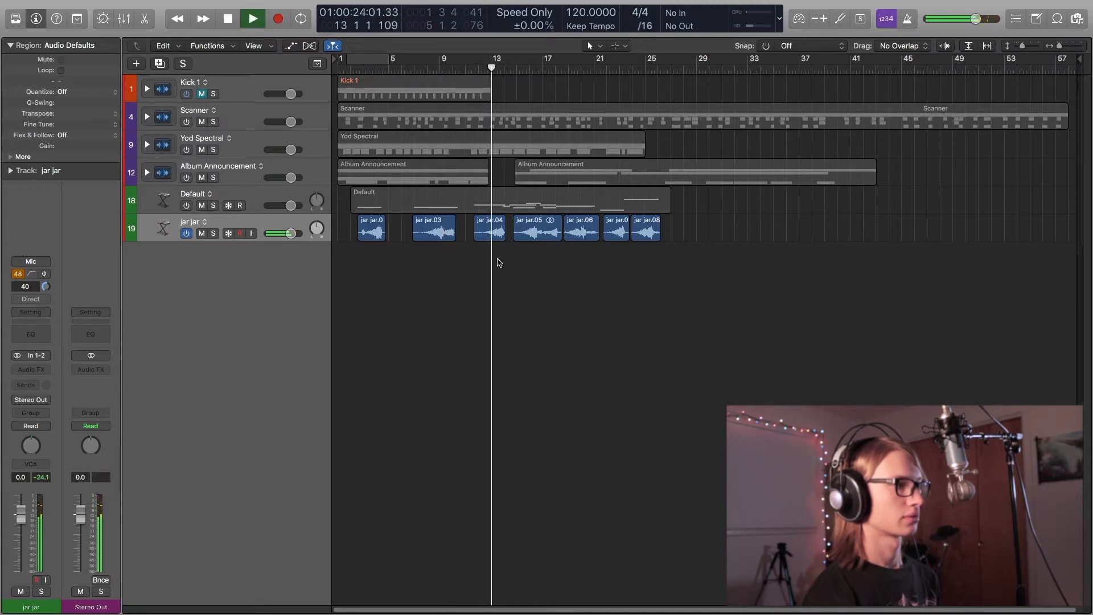
pyautogui.press('space')
# Rename the first jar jar region to jar jar_01 and copy its new name.
pyautogui.keyDown('shift'); pyautogui.click(373, 249); pyautogui.keyUp('shift')
pyautogui.scroll(5, 373, 249)
pyautogui.click(386, 235)
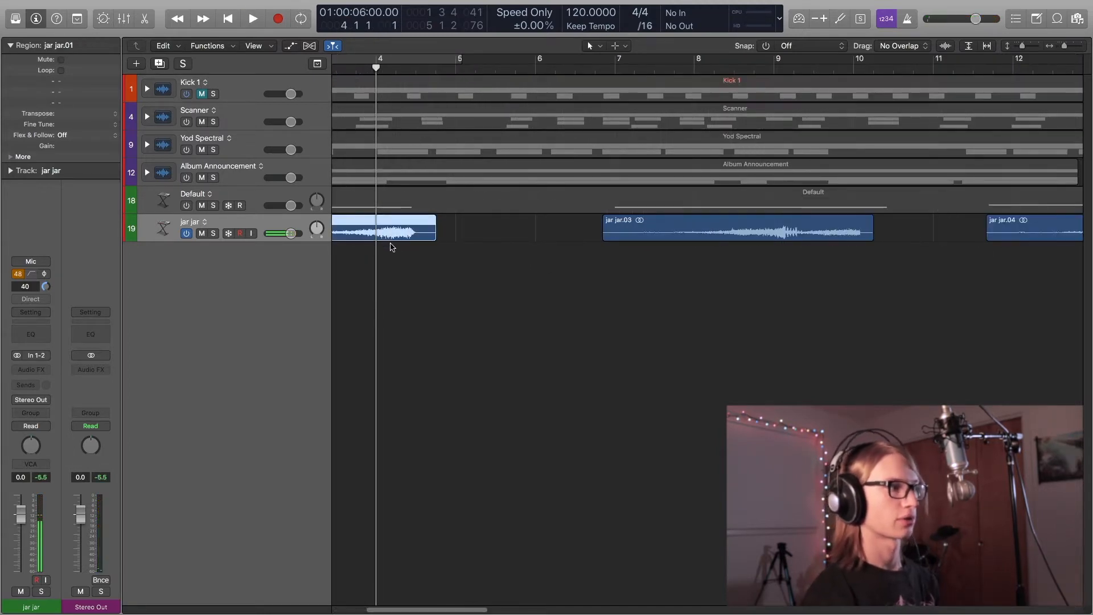
pyautogui.hscroll(-4, 398, 245)
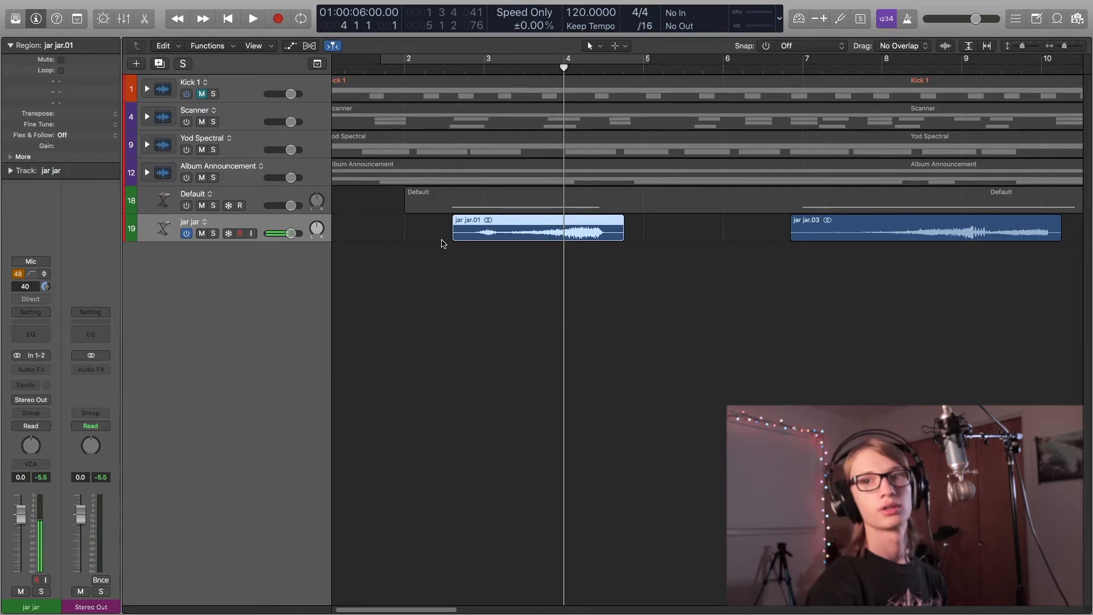
pyautogui.hotkey('shift', 'n')
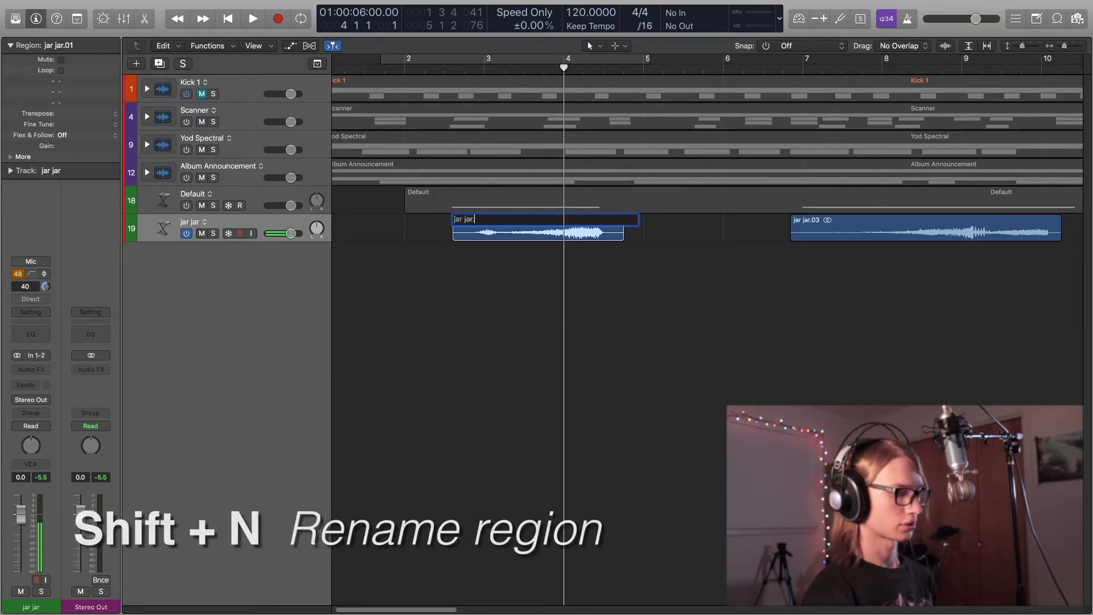
pyautogui.write('jar jar_')
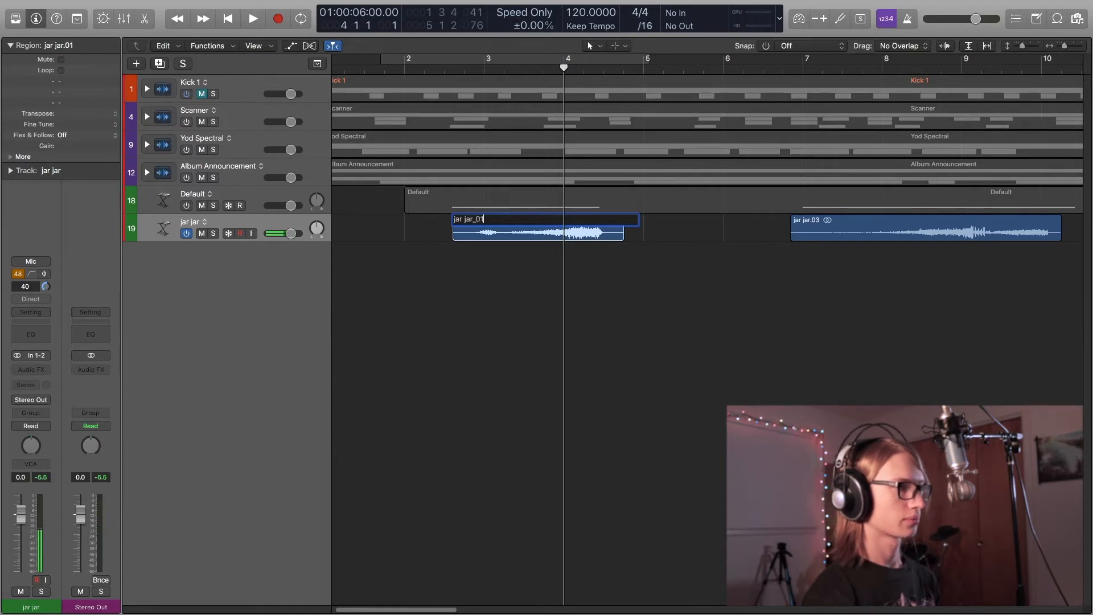
pyautogui.write('01')
pyautogui.press('Return')
pyautogui.hotkey('shift', 'n')
pyautogui.press('super+c')
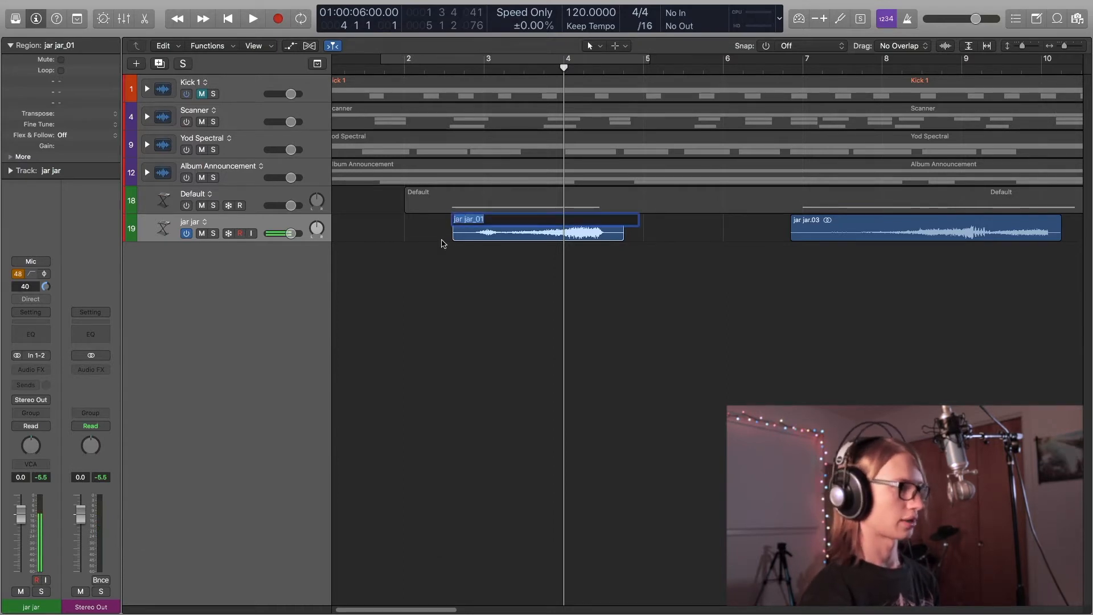
pyautogui.click(442, 243)
# Rename regions jar jar.03 and jar jar.04 as jar jar_02 and jar jar_03.
pyautogui.click(806, 237)
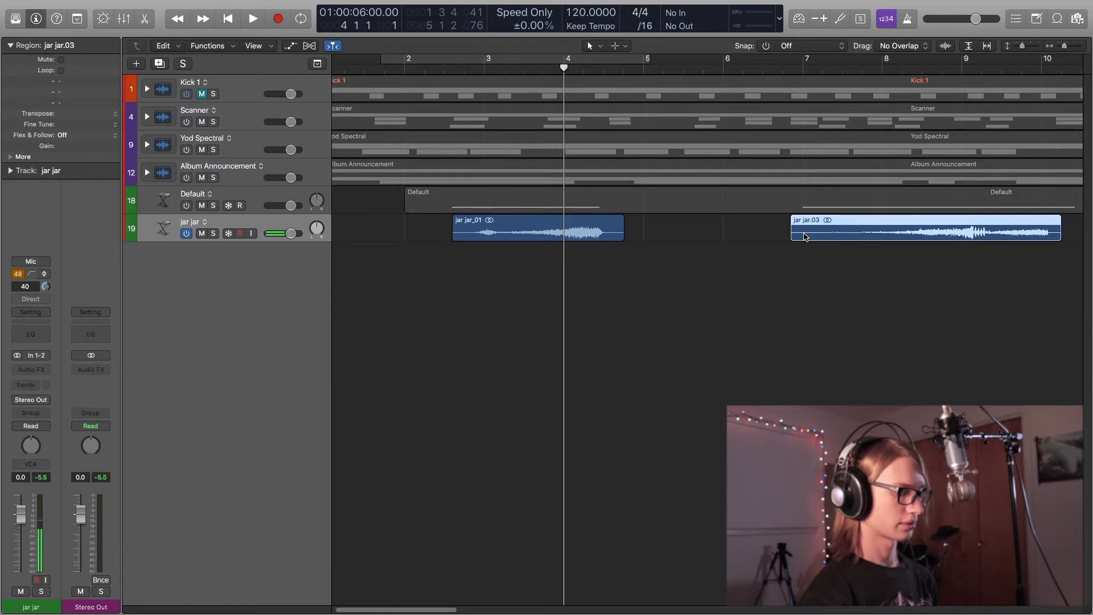
pyautogui.hotkey('shift', 'n')
pyautogui.write('2')
pyautogui.press('Return')
pyautogui.press('Right')
pyautogui.hotkey('shift', 'n')
pyautogui.press('super+v')
pyautogui.write('3')
pyautogui.press('Return')
# Rename regions jar jar.05 and jar jar.06 as jar jar_04 and jar jar_05.
pyautogui.press('Right')
pyautogui.hotkey('shift', 'n')
pyautogui.press('super+v')
pyautogui.write('4')
pyautogui.press('Return')
pyautogui.press('Right')
pyautogui.hotkey('shift', 'n')
pyautogui.press('super+v')
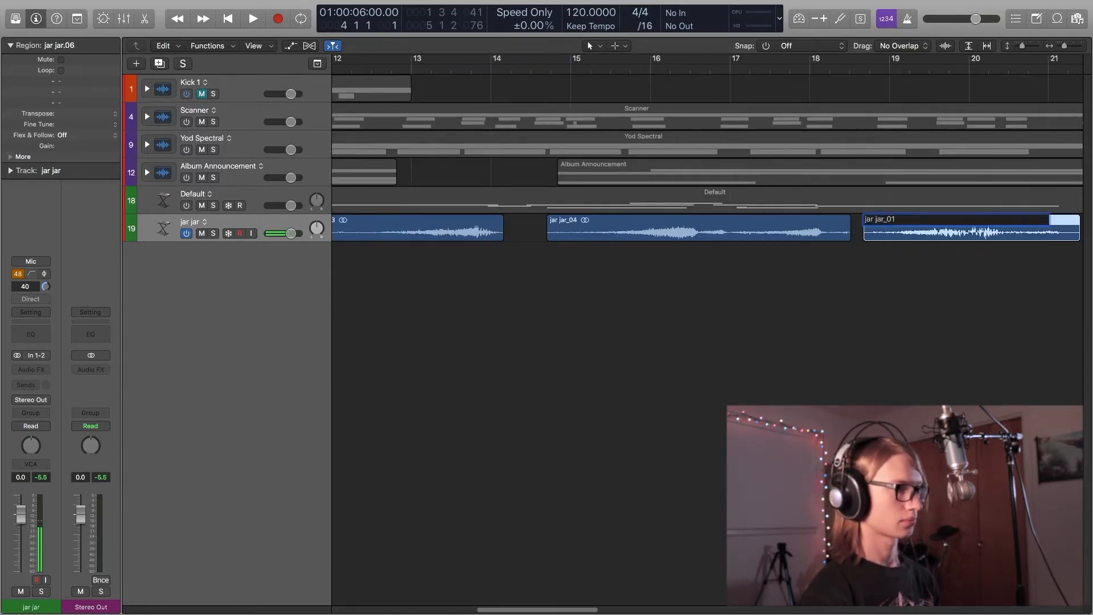
pyautogui.write('5')
pyautogui.press('Return')
# Rename regions jar jar.07 and jar jar.08 as jar jar_06 and jar jar_07.
pyautogui.press('Right')
pyautogui.hotkey('shift', 'n')
pyautogui.press('super+v')
pyautogui.write('6')
pyautogui.press('Return')
pyautogui.press('Right')
pyautogui.hotkey('shift', 'n')
pyautogui.press('super+v')
pyautogui.write('7')
pyautogui.press('Return')
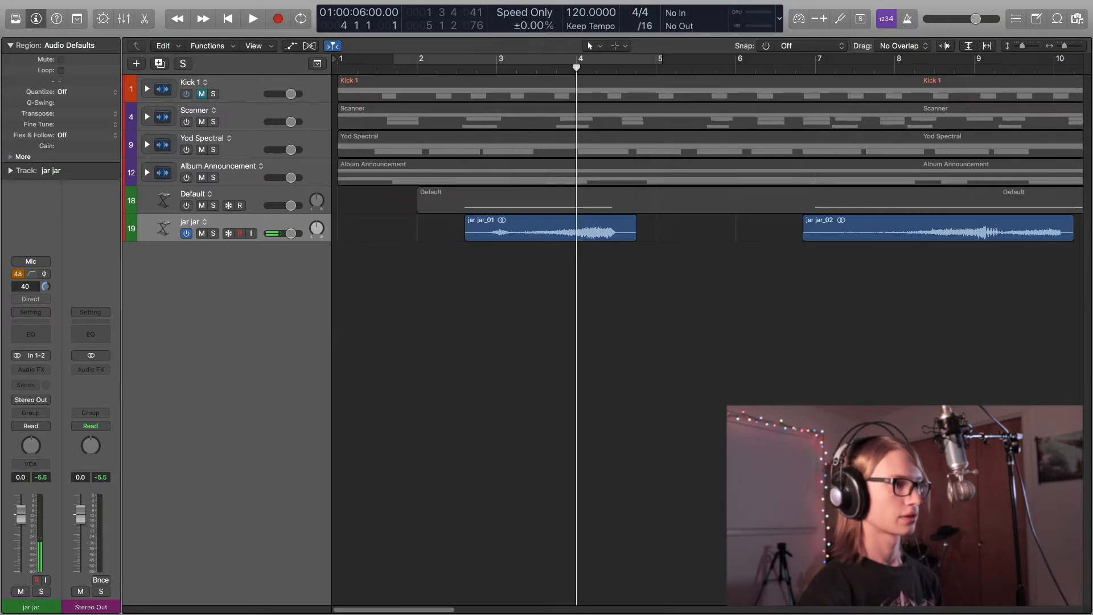
# Select all seven renamed jar jar regions and open their export as audio files.
pyautogui.press('super+Left')
pyautogui.press('super+Left')
pyautogui.press('super+Left')
pyautogui.press('super+Left')
pyautogui.press('super+Left')
pyautogui.moveTo(719, 271); pyautogui.dragTo(375, 221)
pyautogui.rightClick(376, 221)
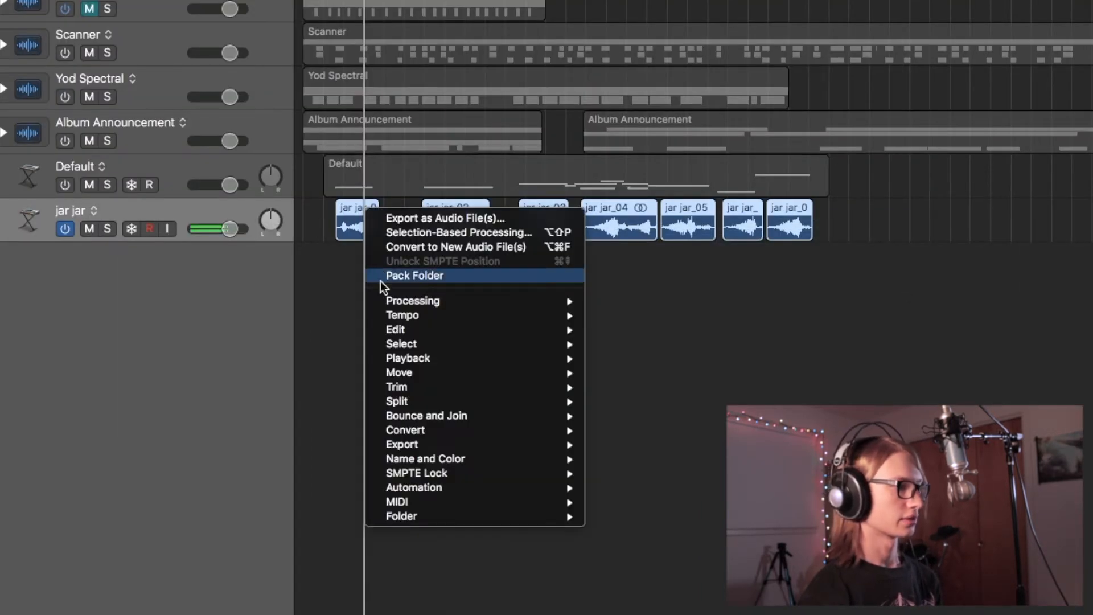
pyautogui.moveTo(412, 446)
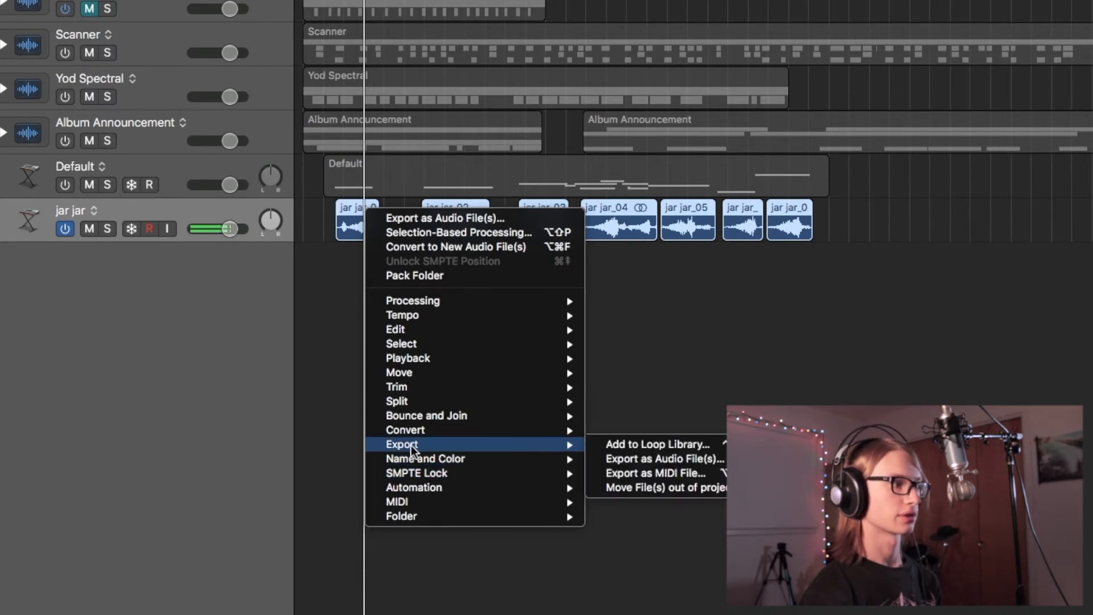
pyautogui.click(659, 460)
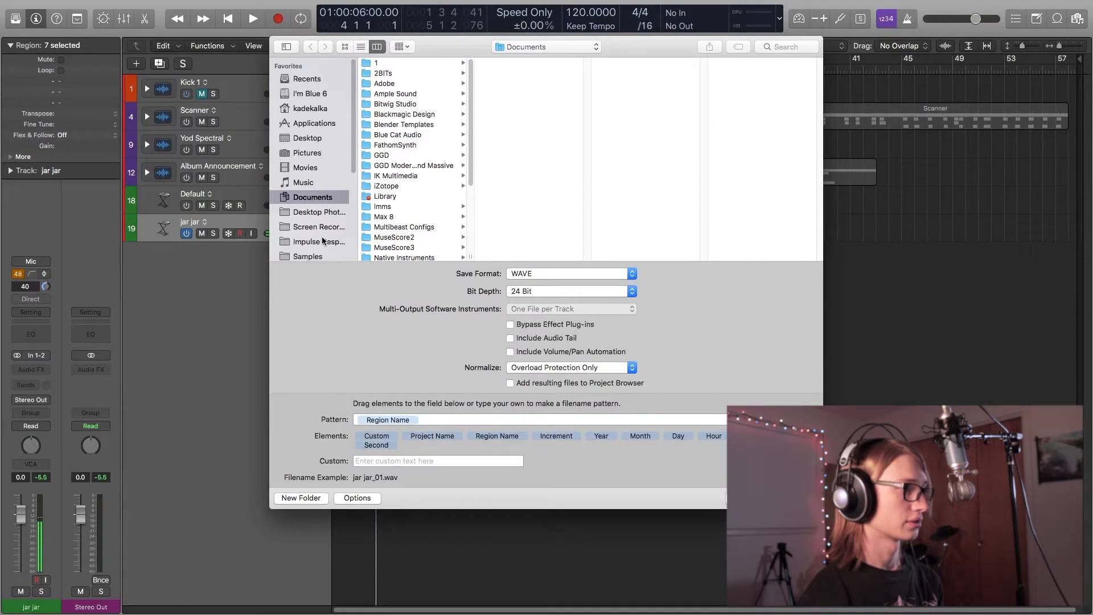
# Create a Jar Jar folder inside Glitches/Glitch 2 in the personal Samples folder and export the regions into it.
pyautogui.click(324, 256)
pyautogui.click(414, 186)
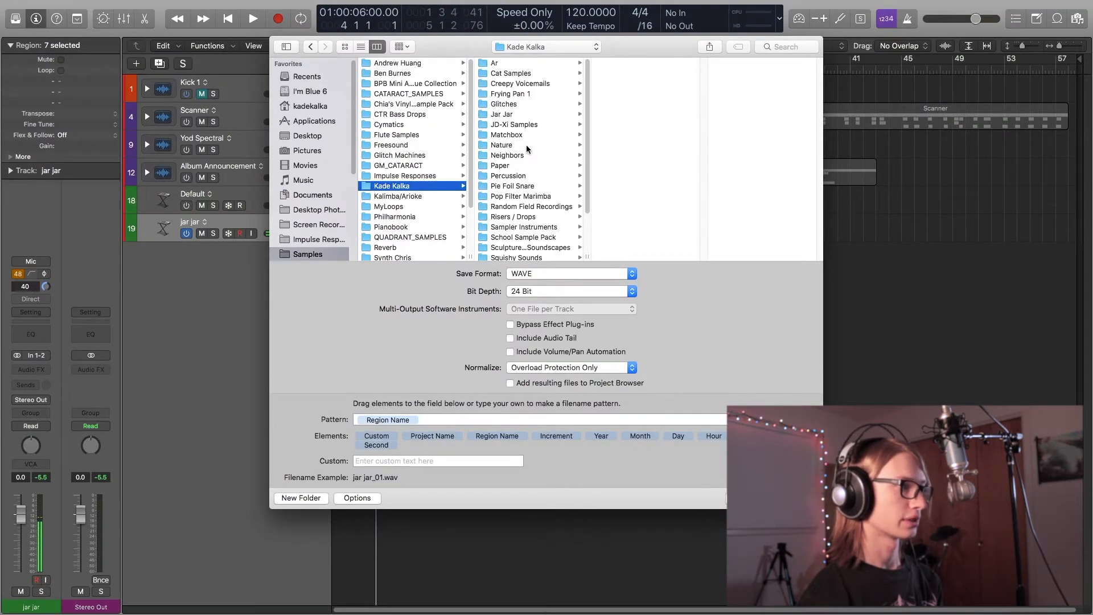
pyautogui.click(504, 105)
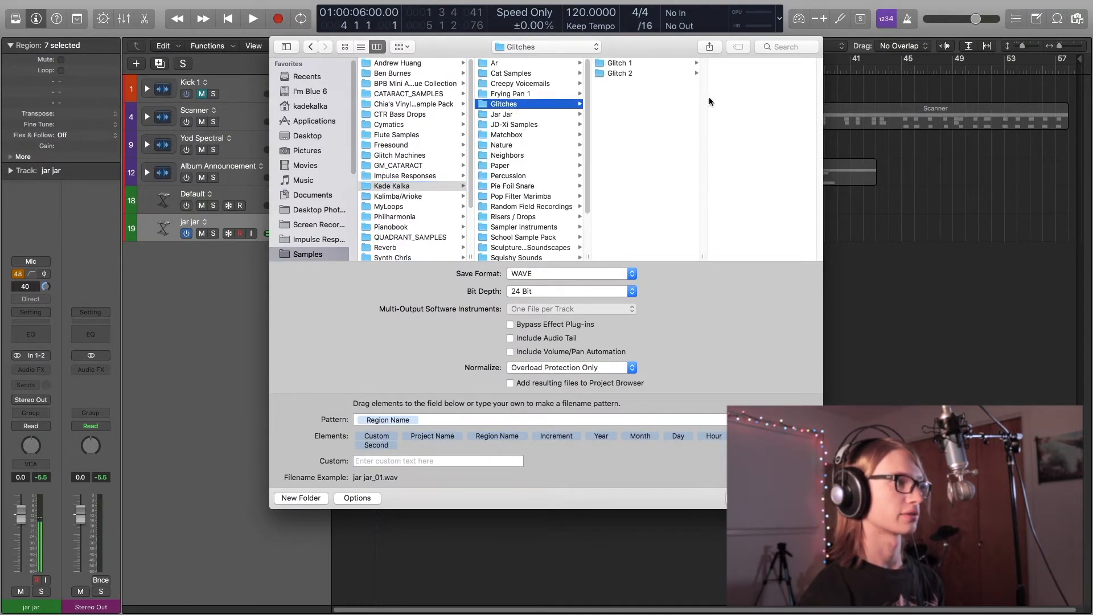
pyautogui.click(675, 72)
pyautogui.press('super+shift+n')
pyautogui.write('Jar Jar')
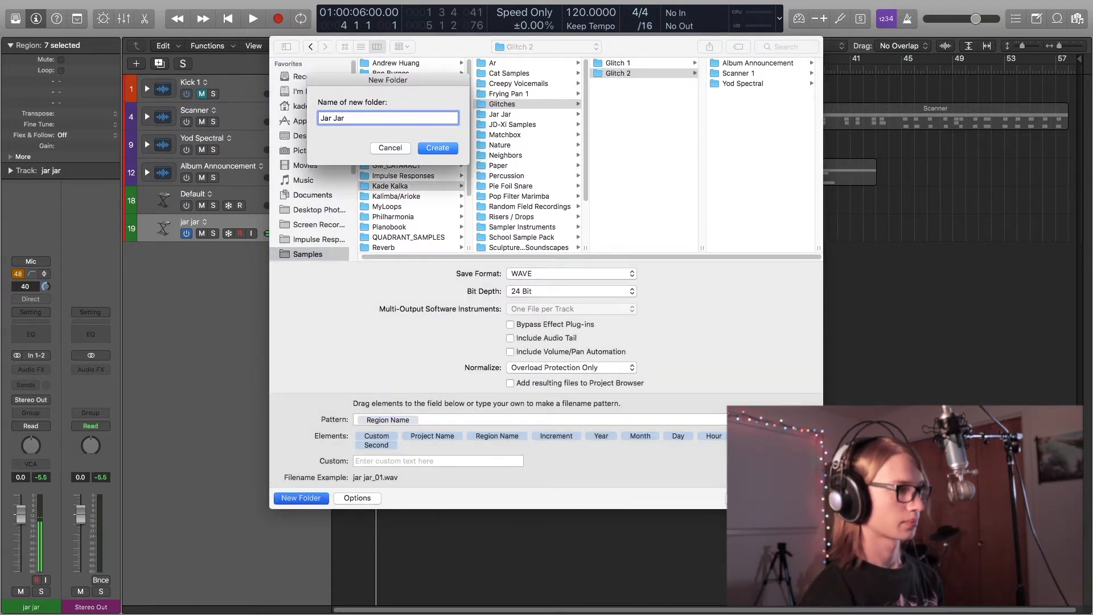
pyautogui.press('Return')
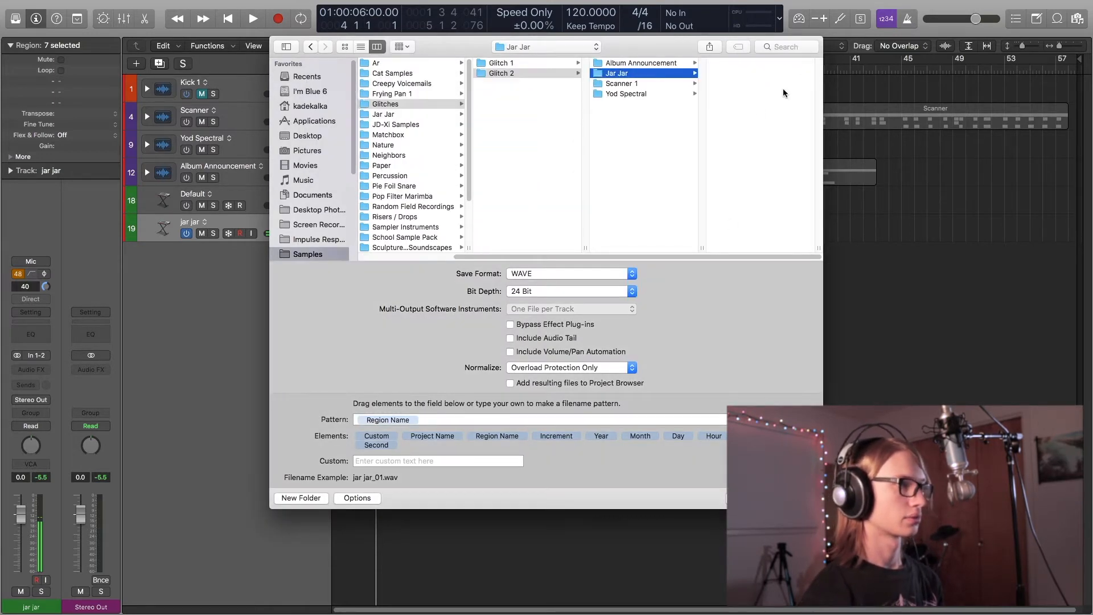
pyautogui.press('Return')
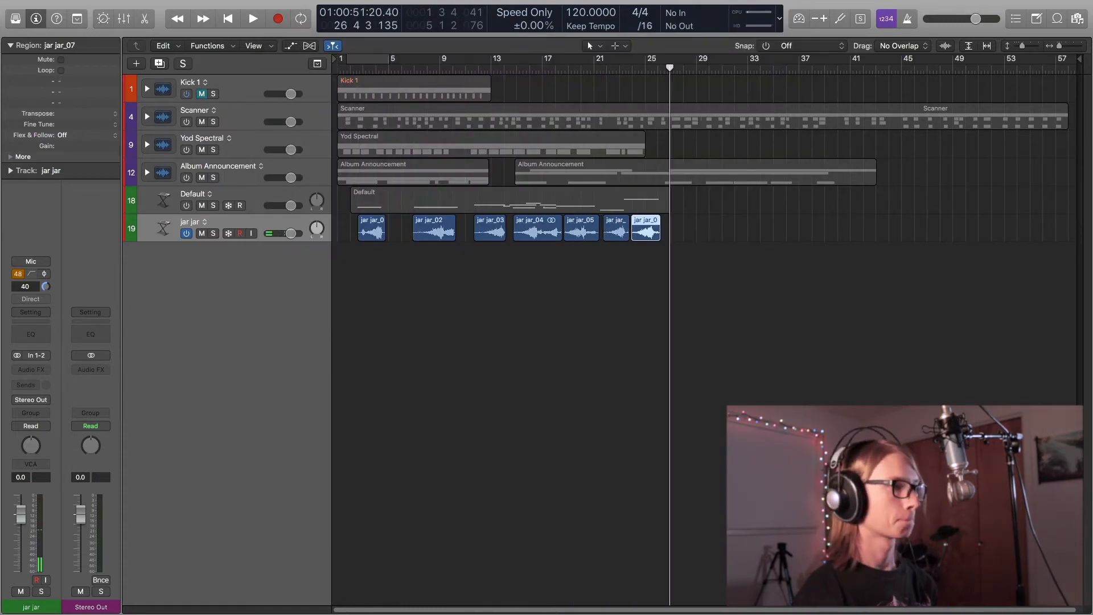
# Switch to Finder and preview jar jar_01.wav in the Jar Jar folder under Glitches/Glitch 2.
pyautogui.hotkey('ctrl', 'Left')
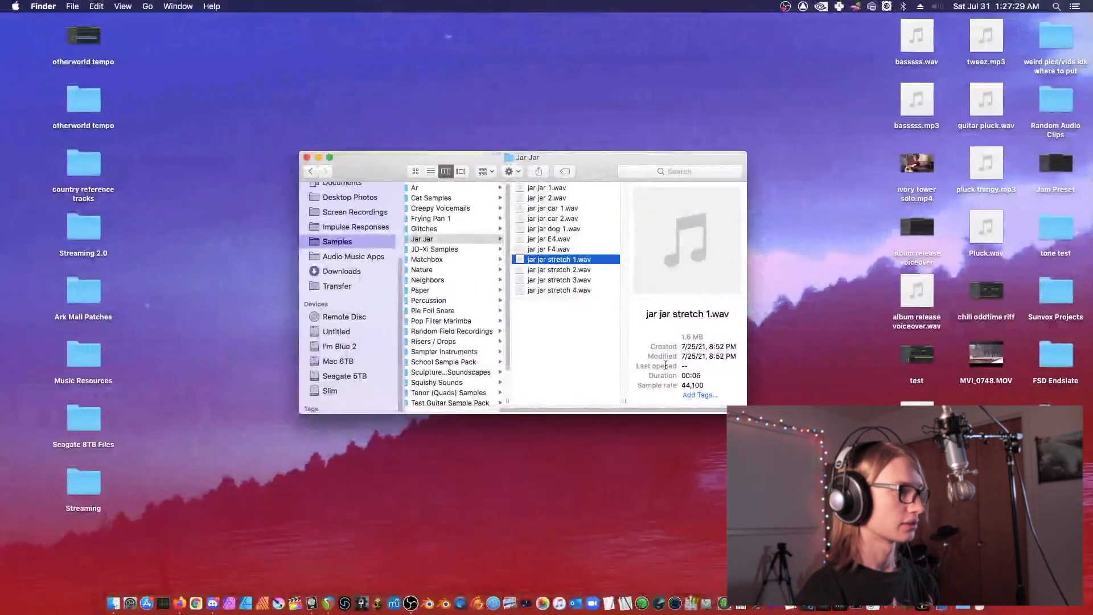
pyautogui.click(472, 292)
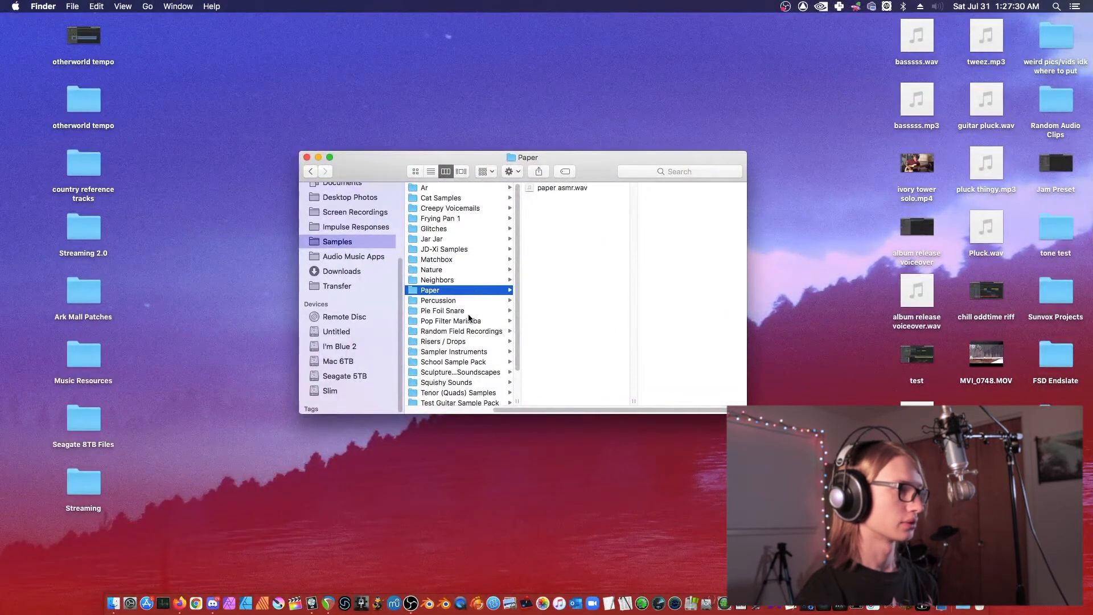
pyautogui.click(461, 229)
pyautogui.click(651, 198)
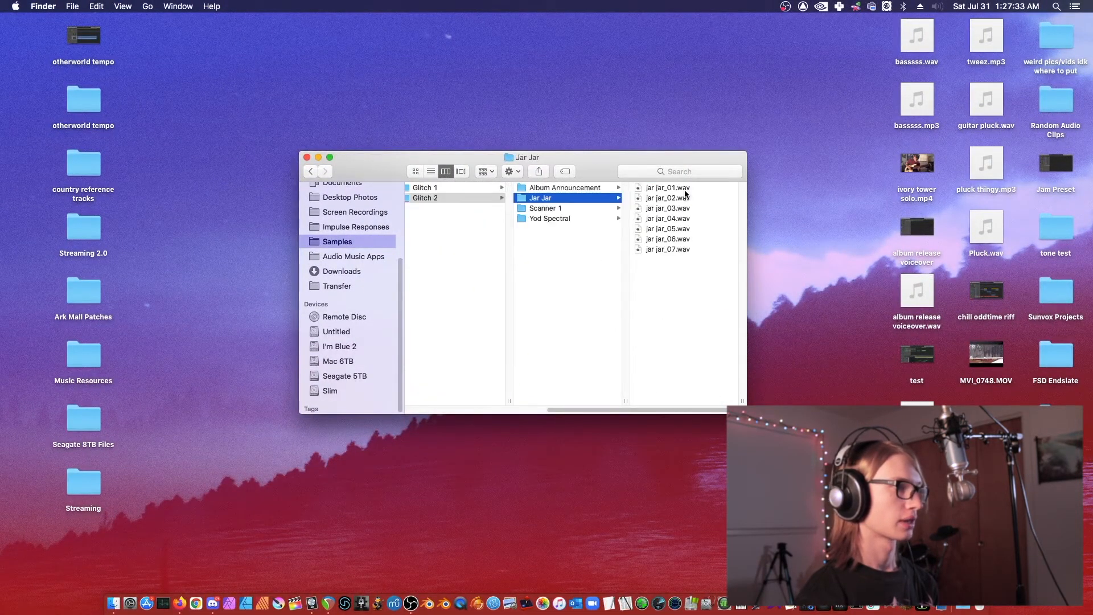
pyautogui.click(666, 188)
pyautogui.moveTo(679, 229)
pyautogui.press('space')
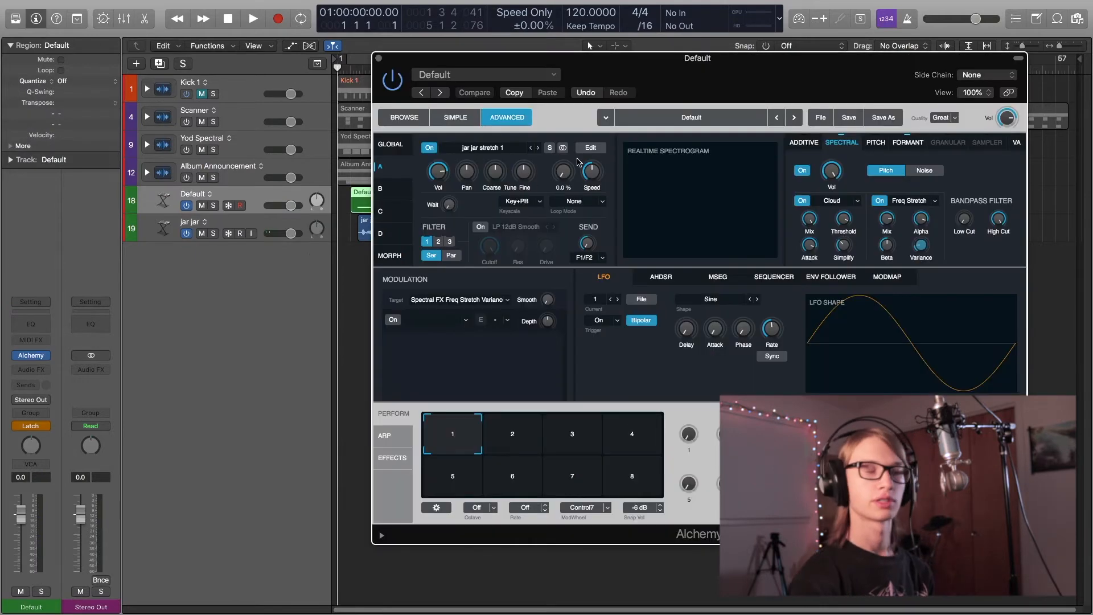
# Save the current Alchemy patch as a preset named Jar Jar in the Glitches folder.
pyautogui.moveTo(783, 98); pyautogui.dragTo(715, 93)
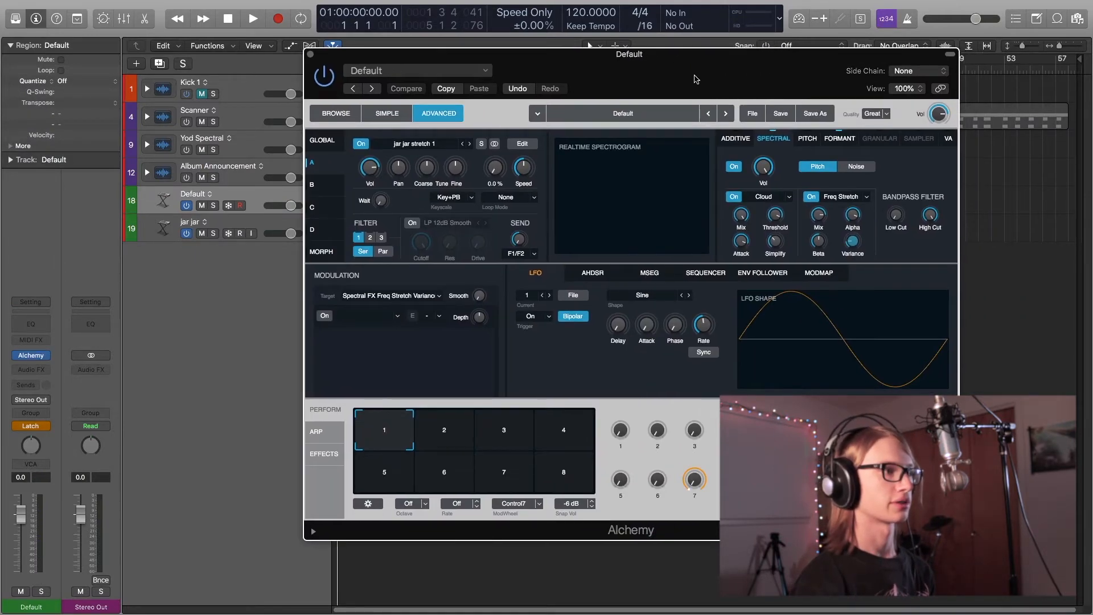
pyautogui.click(807, 115)
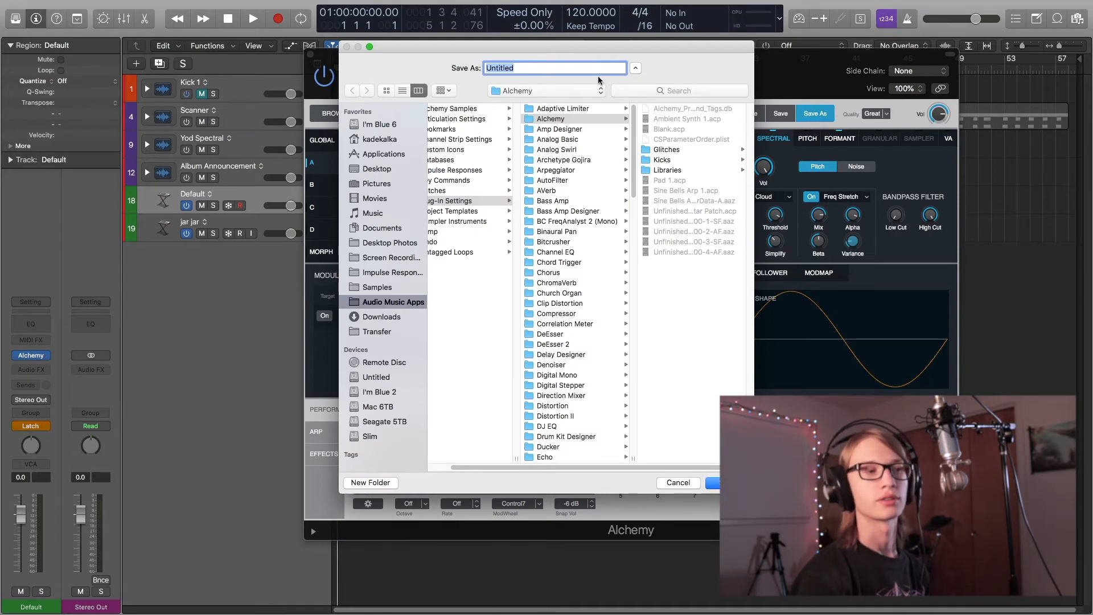
pyautogui.click(697, 152)
pyautogui.click(560, 68)
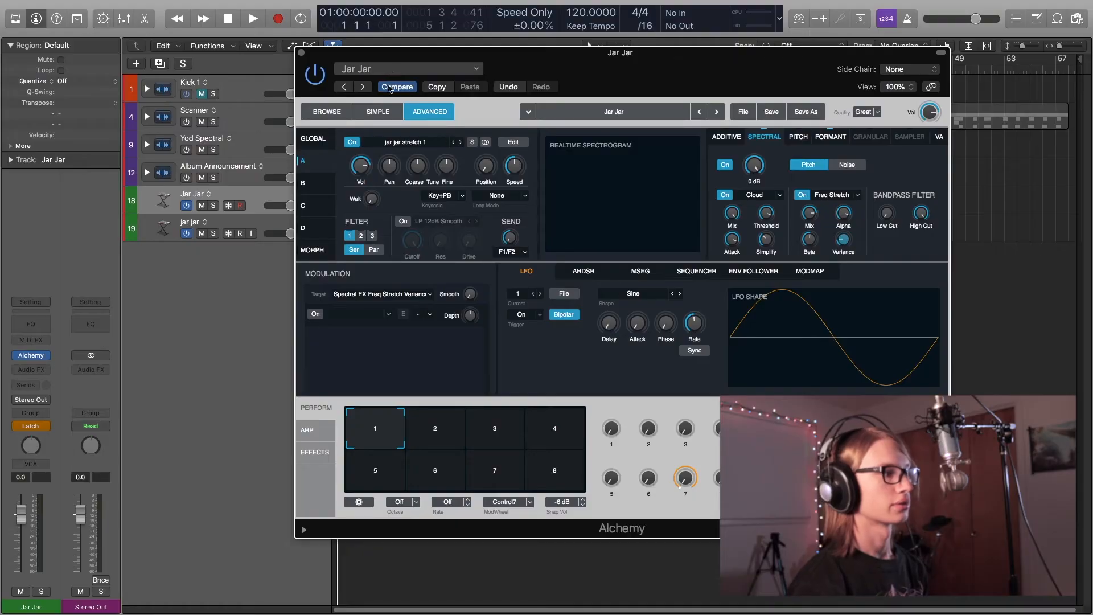
# Load the Yod Spectral preset from the Glitches presets in Alchemy.
pyautogui.click(393, 68)
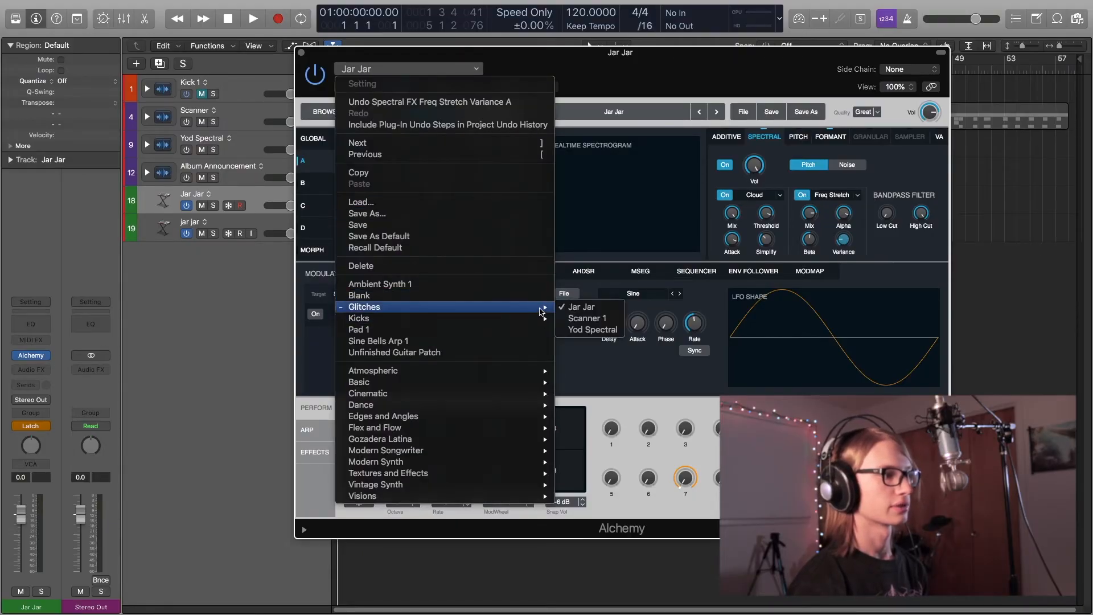
pyautogui.click(641, 54)
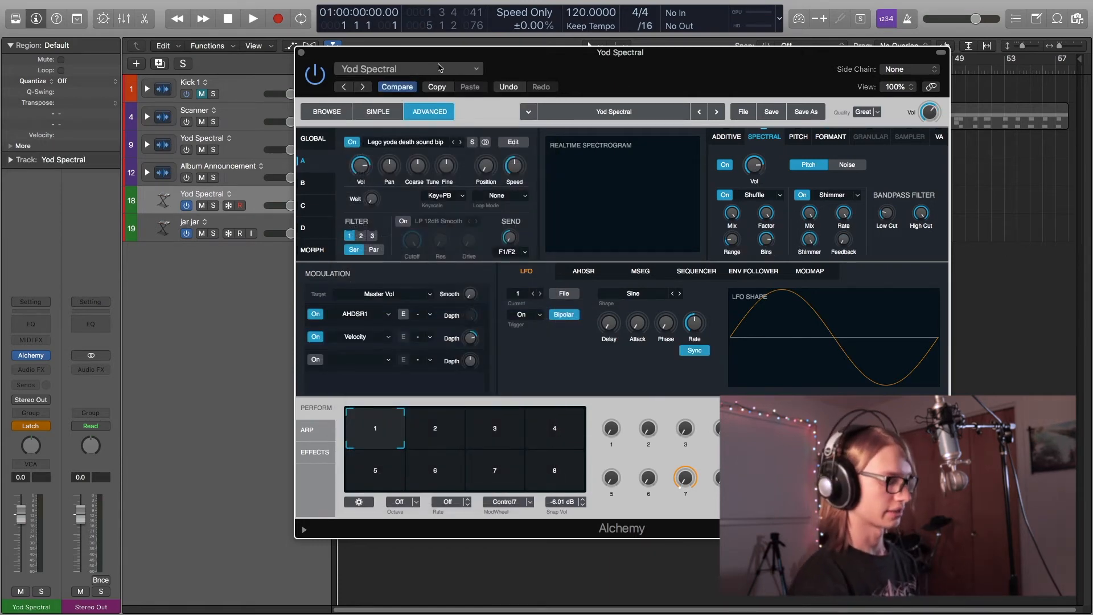
# Play a note through the loaded Yod Spectral preset with Musical Typing.
pyautogui.press('super+k')
pyautogui.press('f')
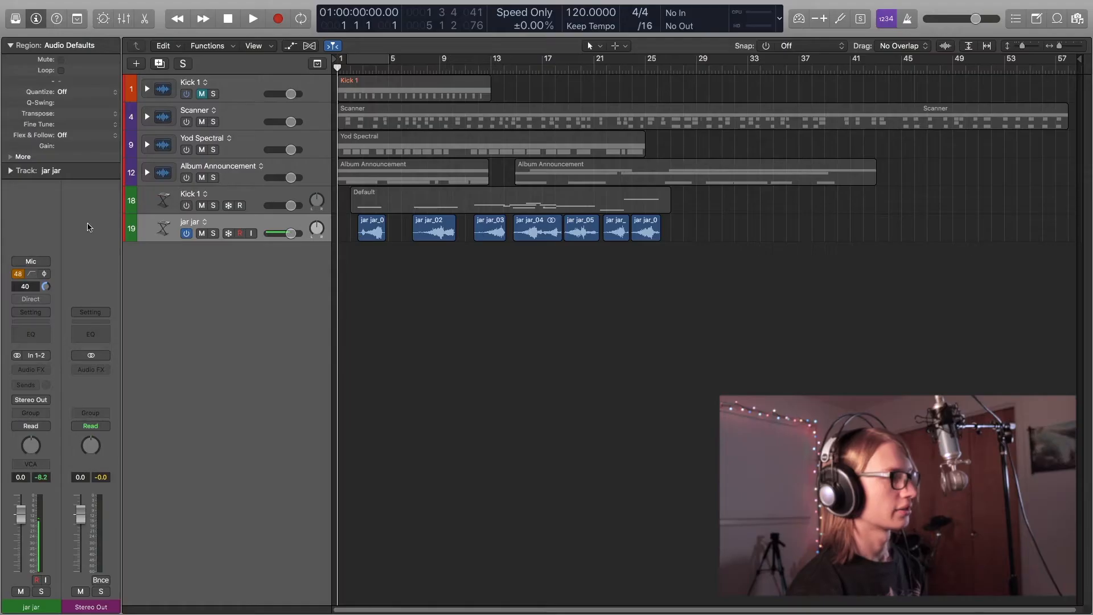
# Deselect the jar jar regions, create a new software instrument track and load a stereo Alchemy on it.
pyautogui.click(473, 293)
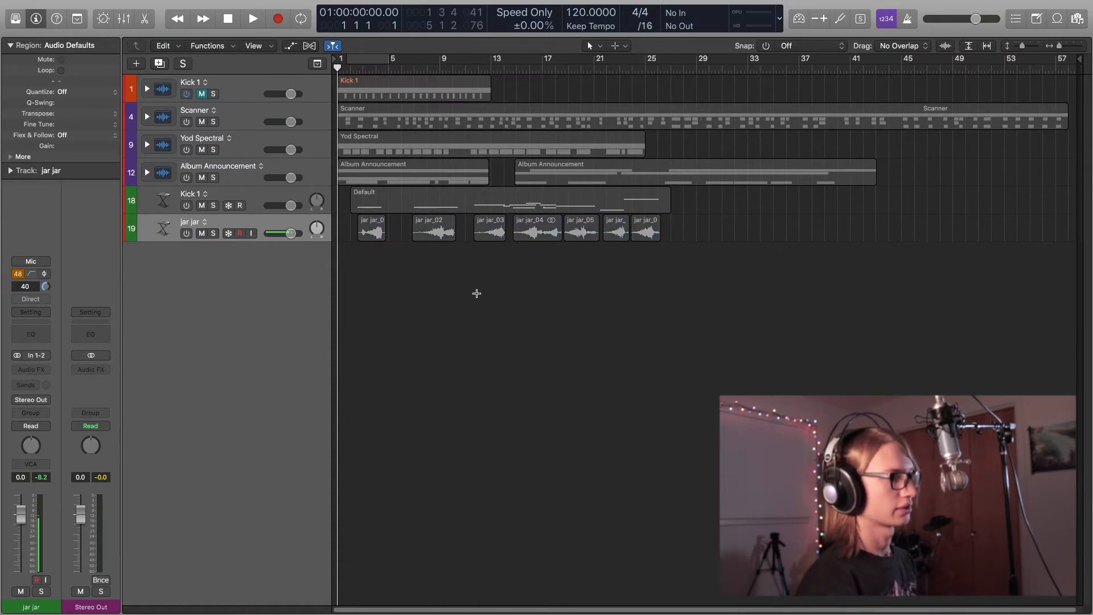
pyautogui.press('alt+super+n')
pyautogui.press('Return')
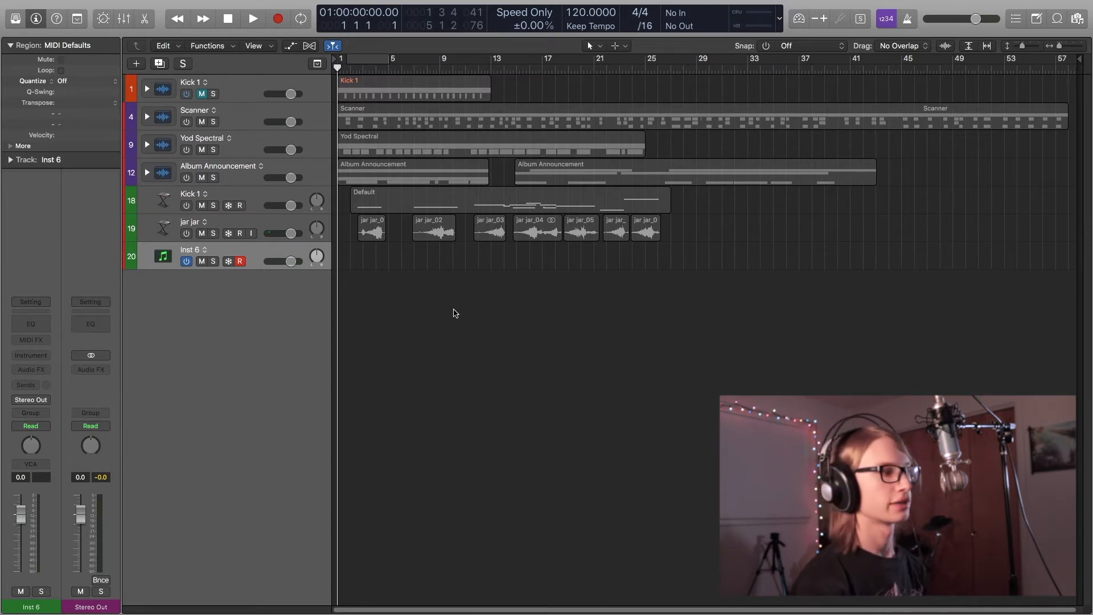
pyautogui.click(50, 359)
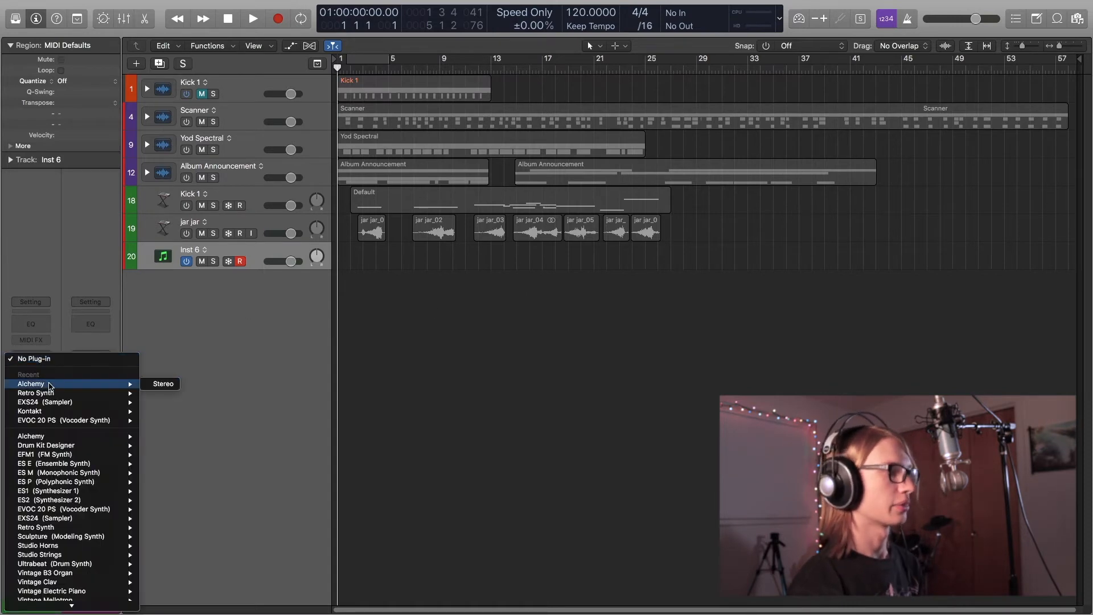
pyautogui.moveTo(132, 385)
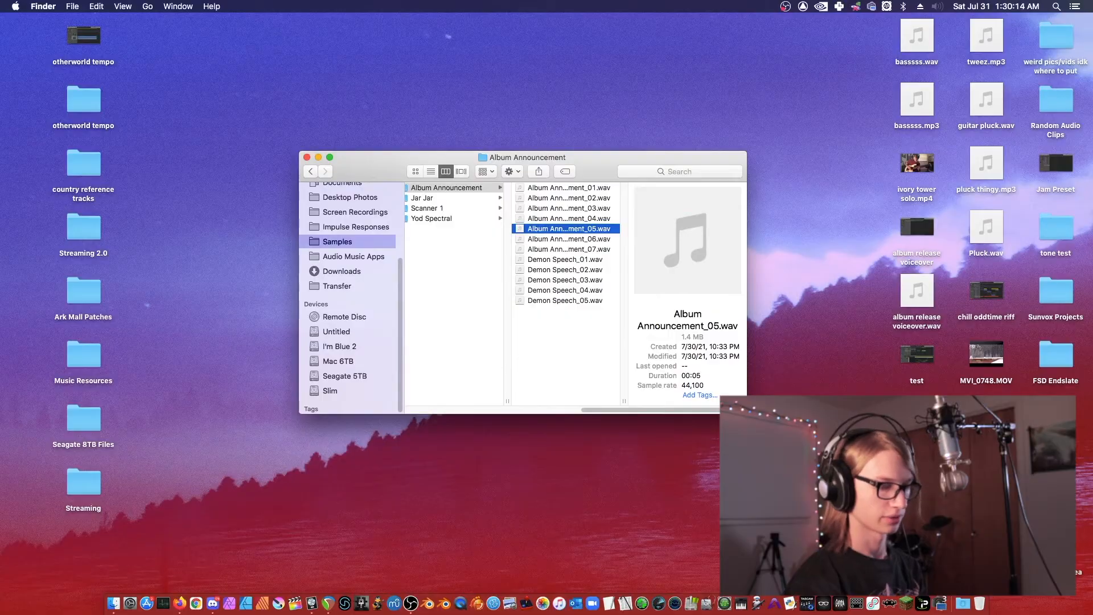
# Import the "megalovania but it's tuned weird" audio file from Finder into Alchemy's source A as a granular source and show that source.
pyautogui.moveTo(569, 225); pyautogui.dragTo(99, 169)
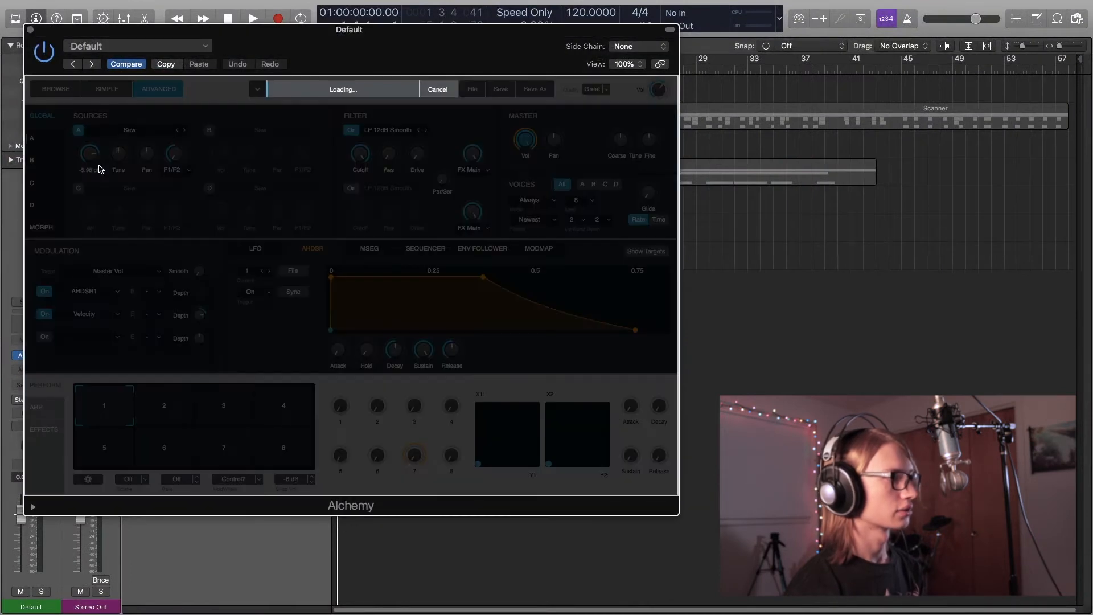
pyautogui.click(65, 141)
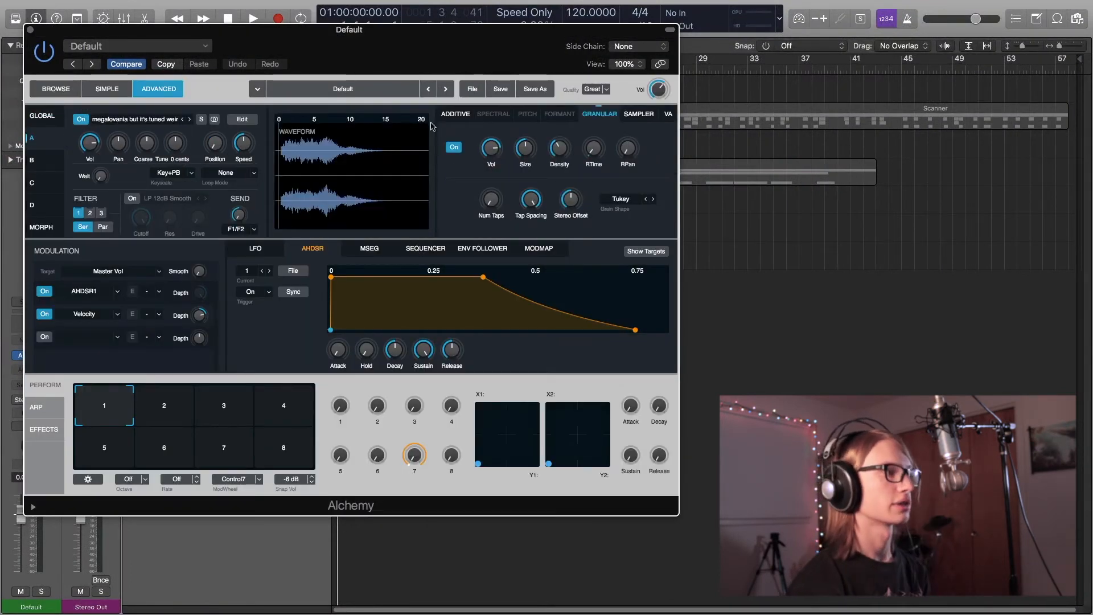
# Raise source A's granular volume, size, random time, random pan and number of taps, choose the Trapezoid grain shape, and audition a note.
pyautogui.moveTo(489, 143); pyautogui.dragTo(491, 121)
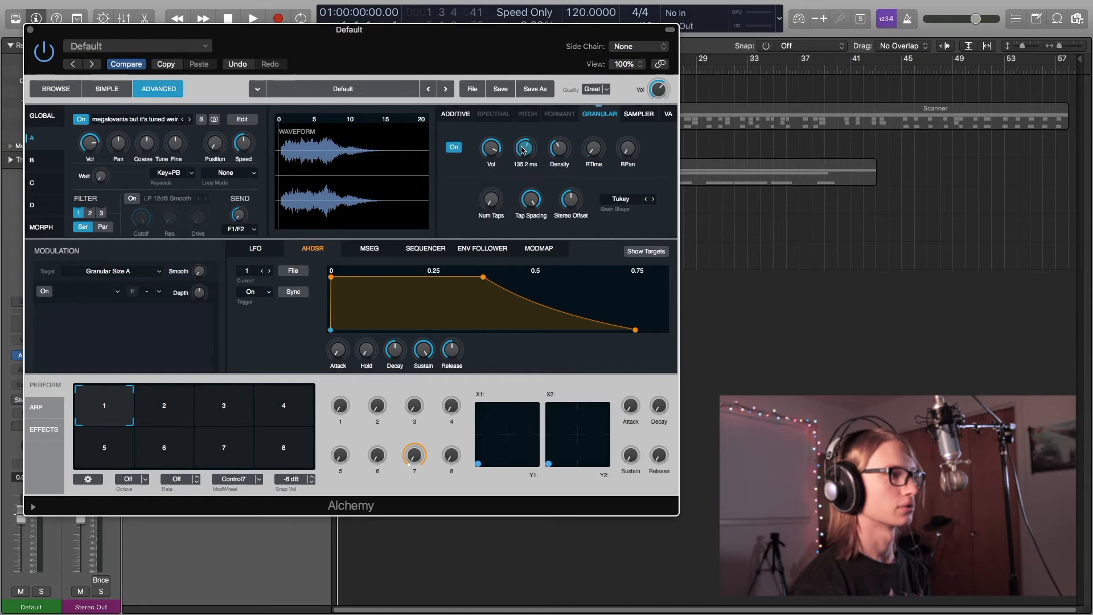
pyautogui.click(530, 199)
pyautogui.moveTo(605, 159); pyautogui.dragTo(588, 135)
pyautogui.press('super+k')
pyautogui.press('a')
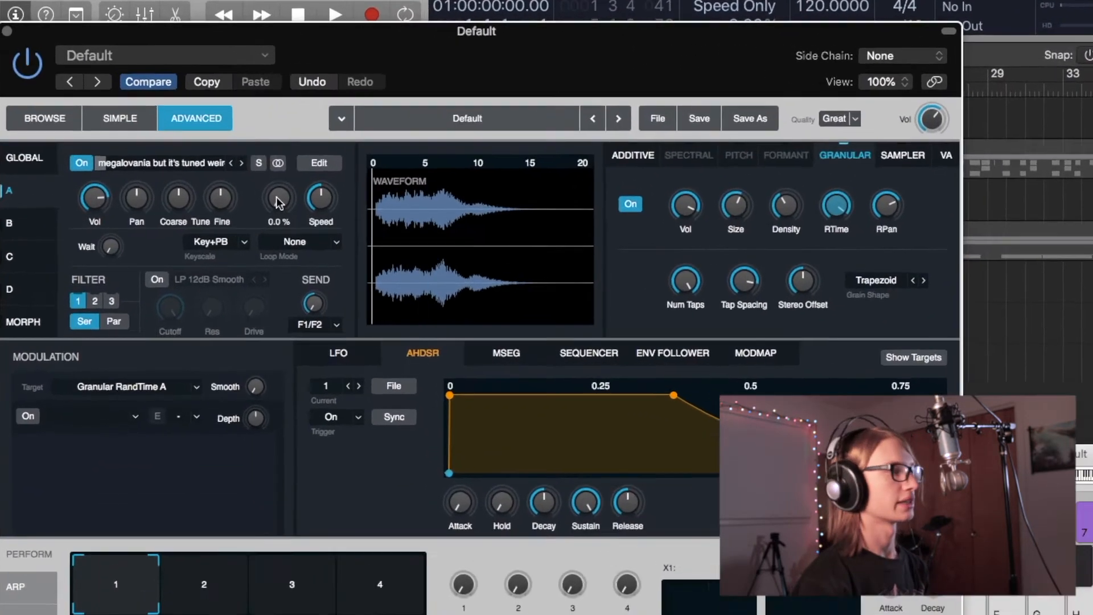
# Modulate source A's Position with LFO1.
pyautogui.rightClick(219, 146)
pyautogui.moveTo(266, 153)
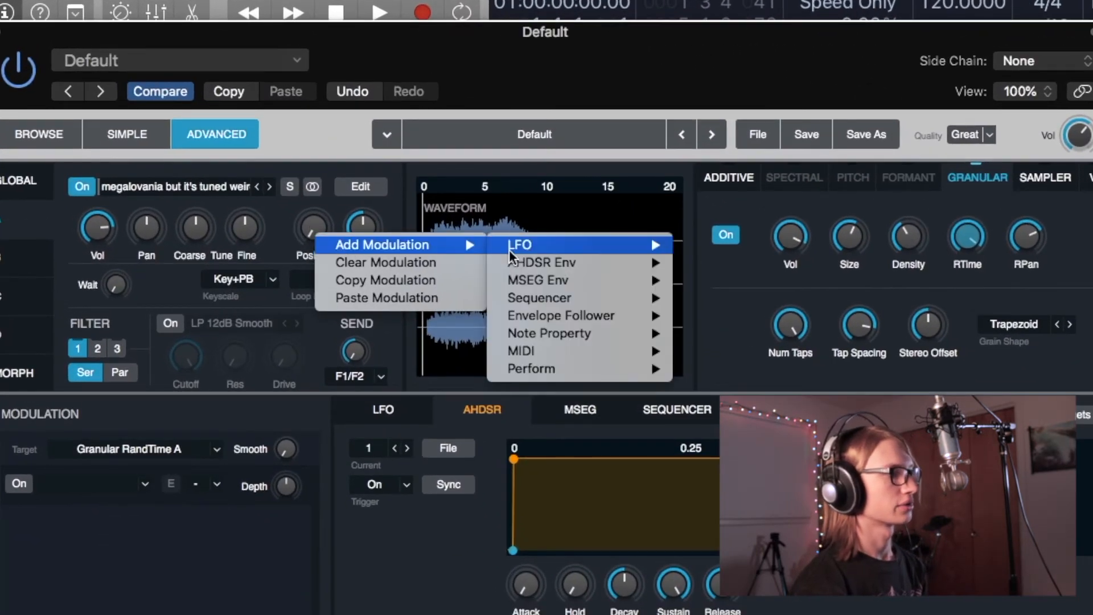
pyautogui.moveTo(646, 251)
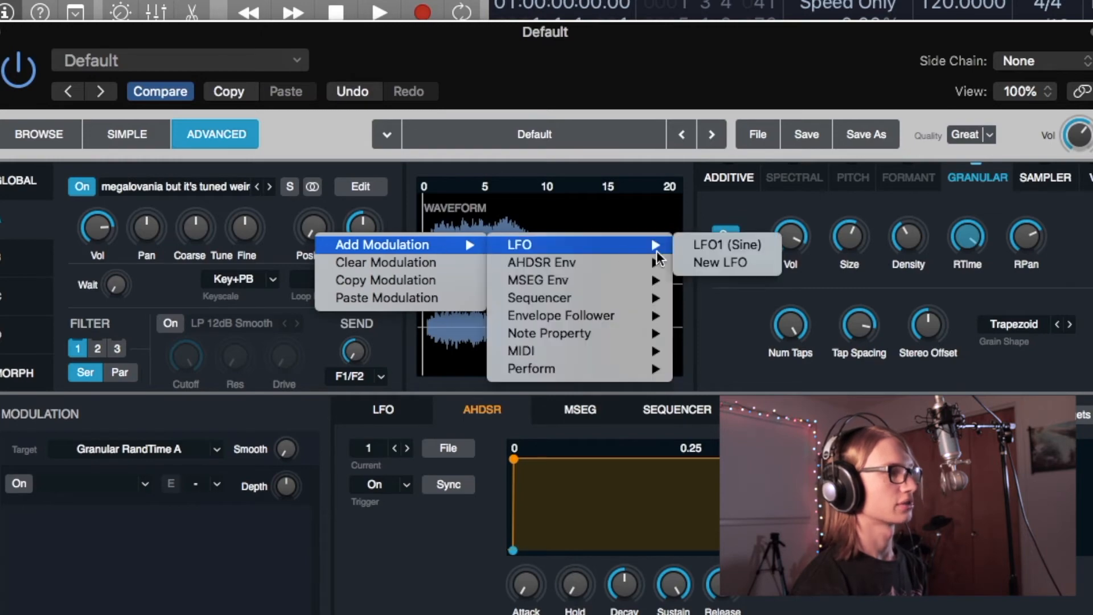
pyautogui.click(692, 248)
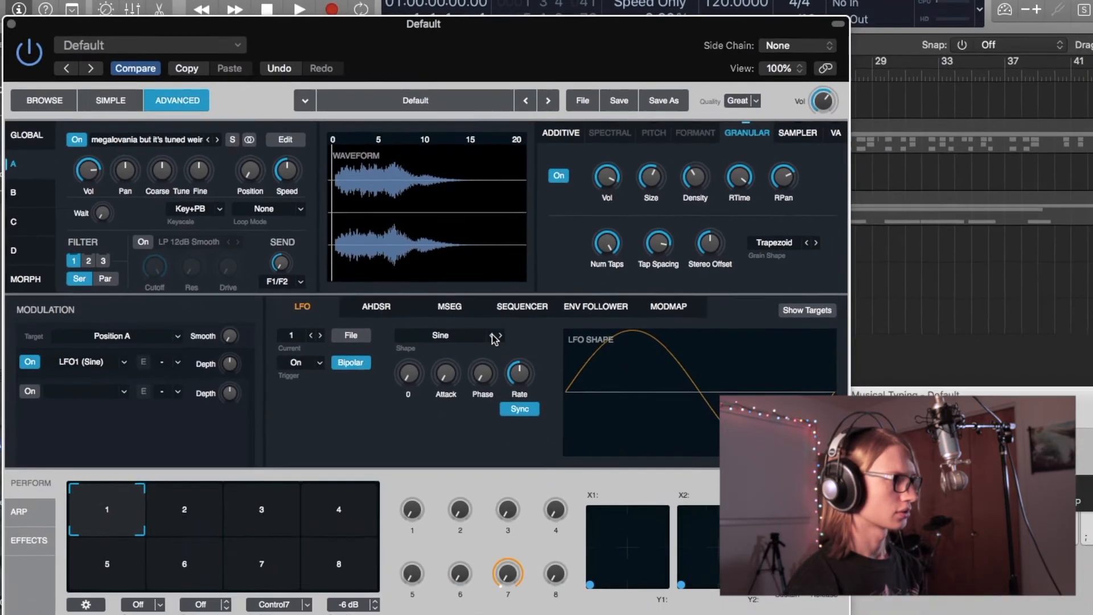
# Change LFO1's shape to Random Shapes 1, turn off its sync and raise its modulation depth to 100%.
pyautogui.click(492, 336)
pyautogui.click(464, 336)
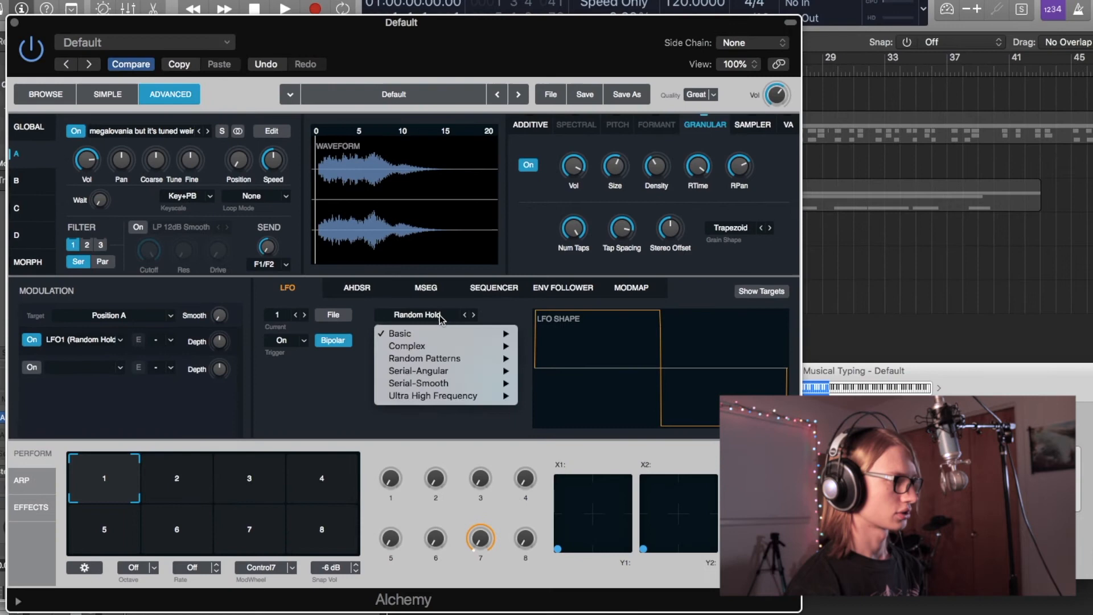
pyautogui.moveTo(452, 347)
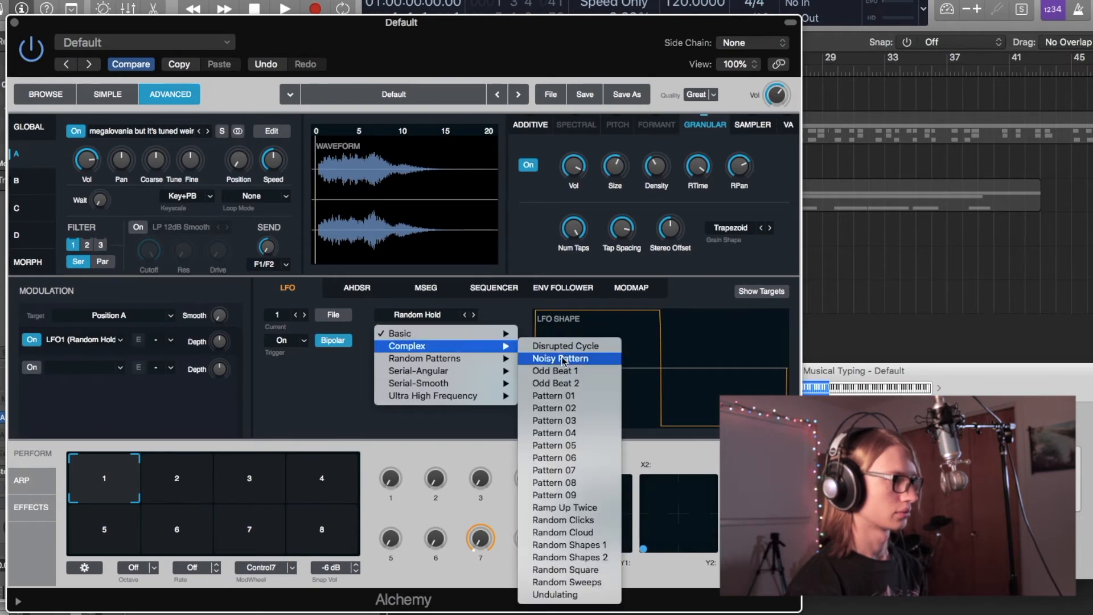
pyautogui.click(569, 507)
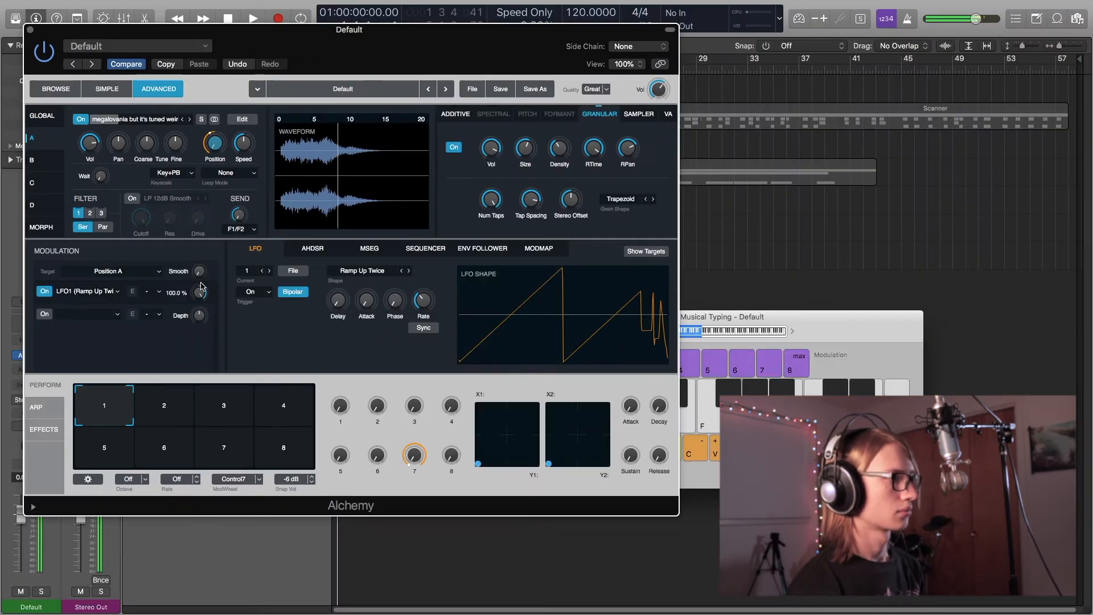
pyautogui.click(473, 315)
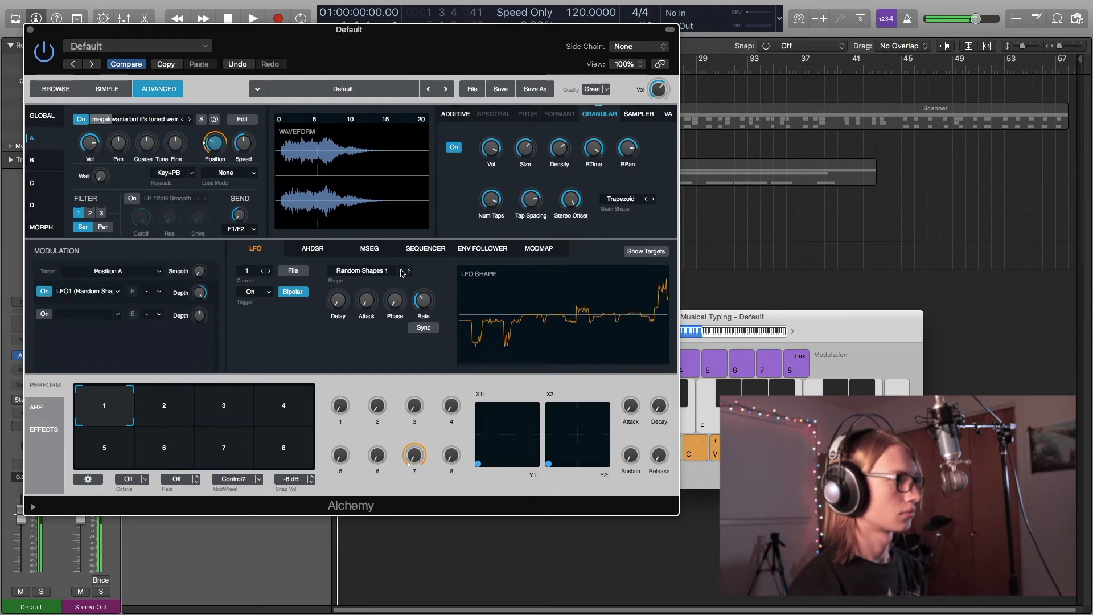
# Increase source A's grain density and fine-tune LFO1's rate.
pyautogui.moveTo(558, 146)
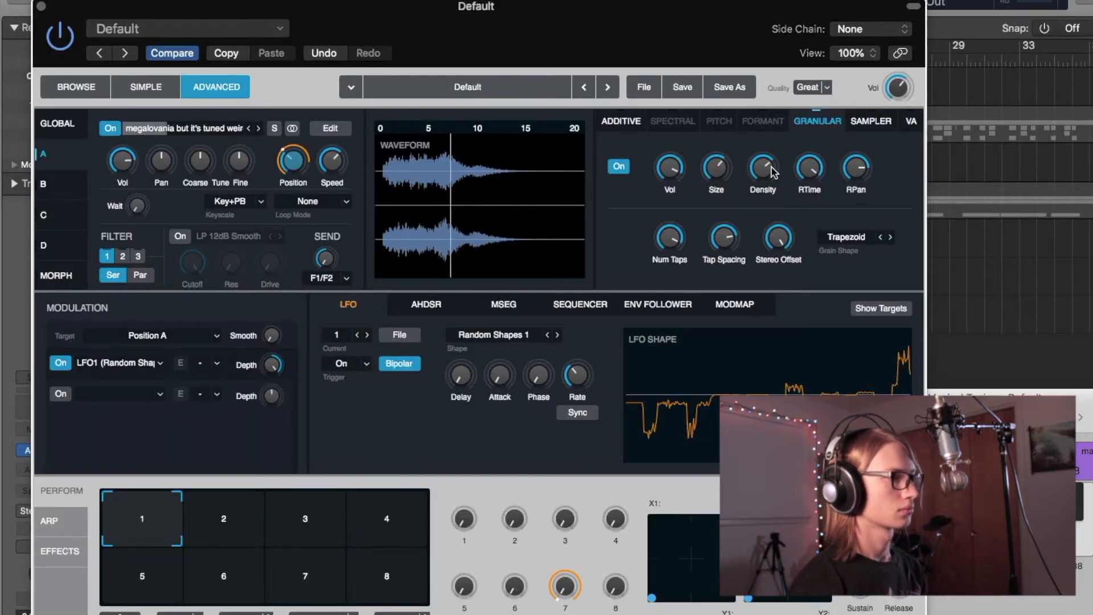
pyautogui.moveTo(580, 380)
pyautogui.moveTo(578, 375); pyautogui.dragTo(582, 376)
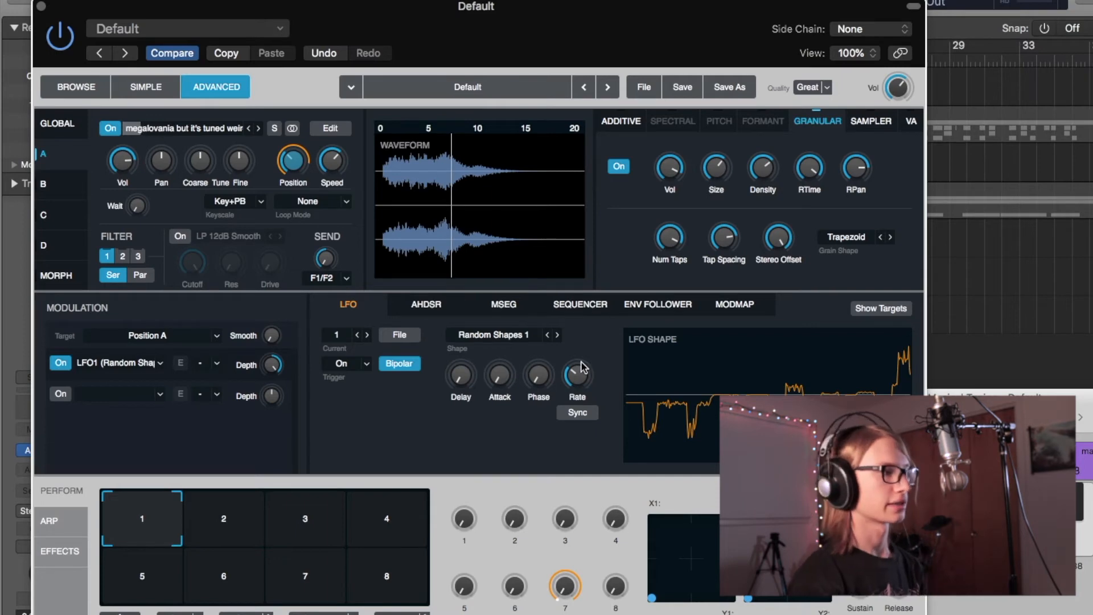
# Lengthen the release of the AHDSR 1 envelope and raise its attack to about 0.4 s.
pyautogui.click(428, 305)
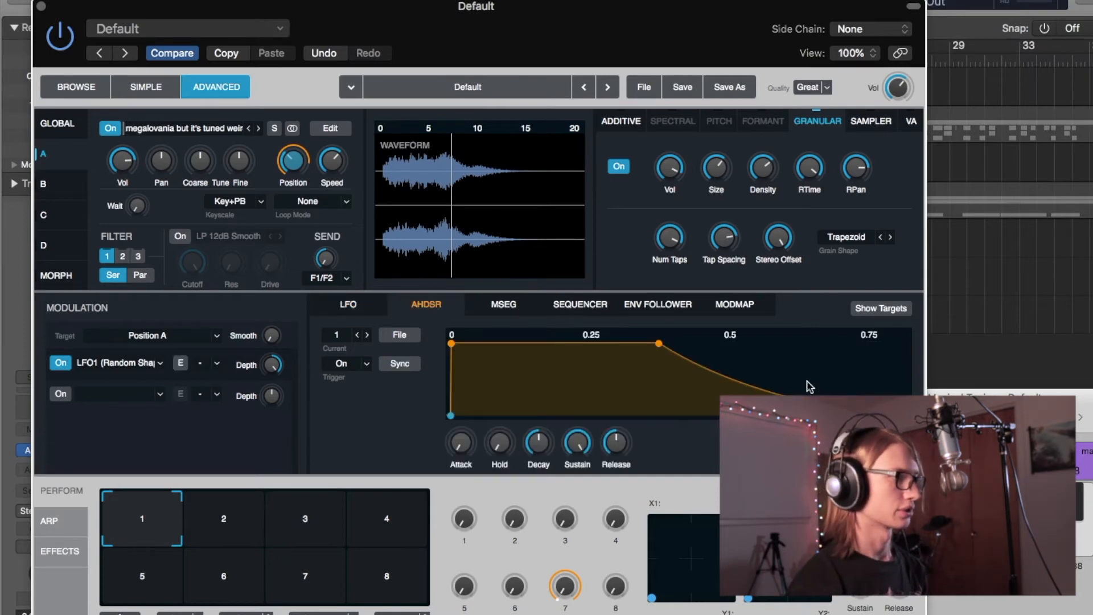
pyautogui.moveTo(616, 442); pyautogui.dragTo(616, 427)
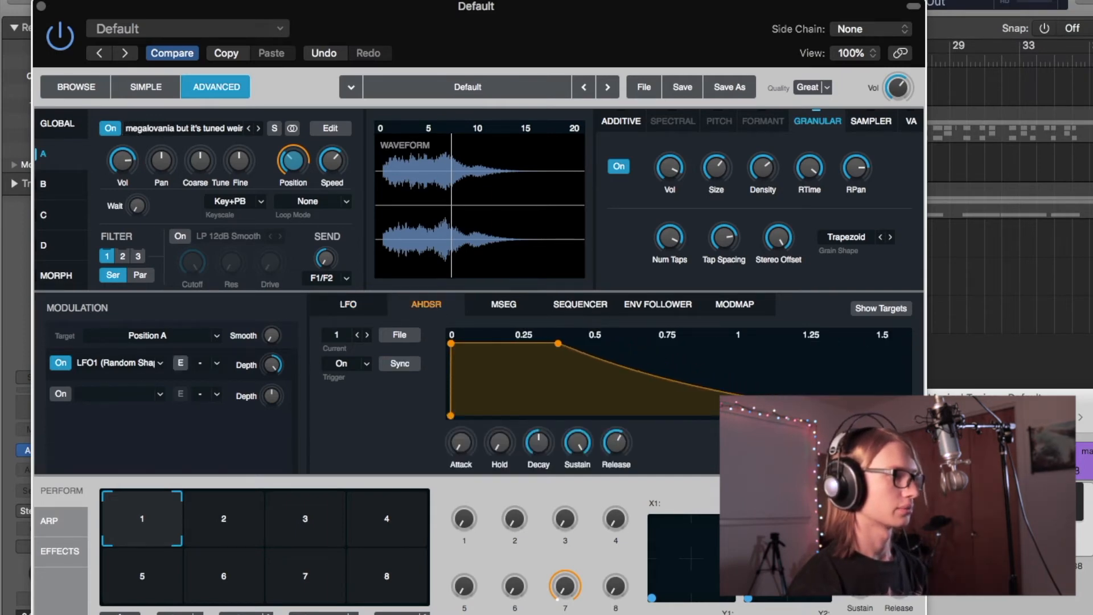
pyautogui.moveTo(722, 394); pyautogui.dragTo(722, 382)
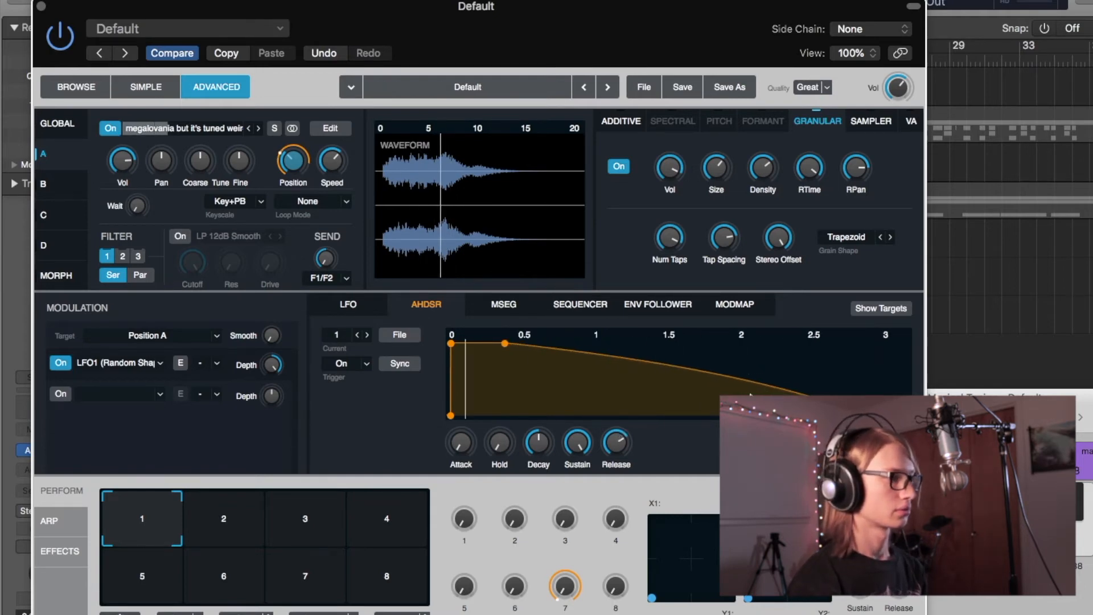
pyautogui.moveTo(451, 344); pyautogui.dragTo(477, 361)
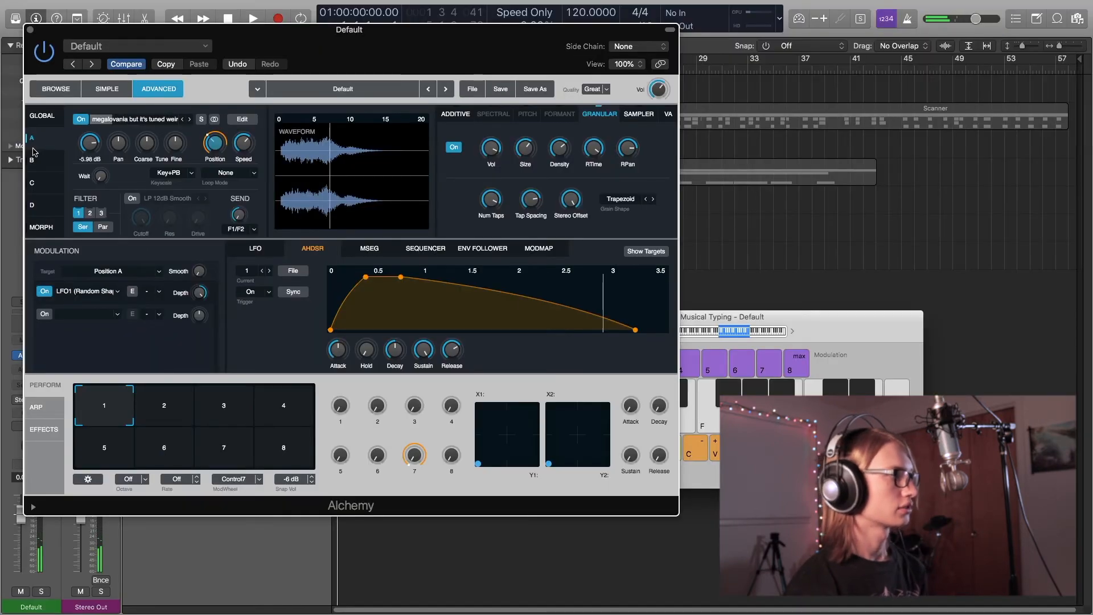
# Import the same megalovania audio file into source B as a spectral source and switch it to Noise mode.
pyautogui.click(47, 157)
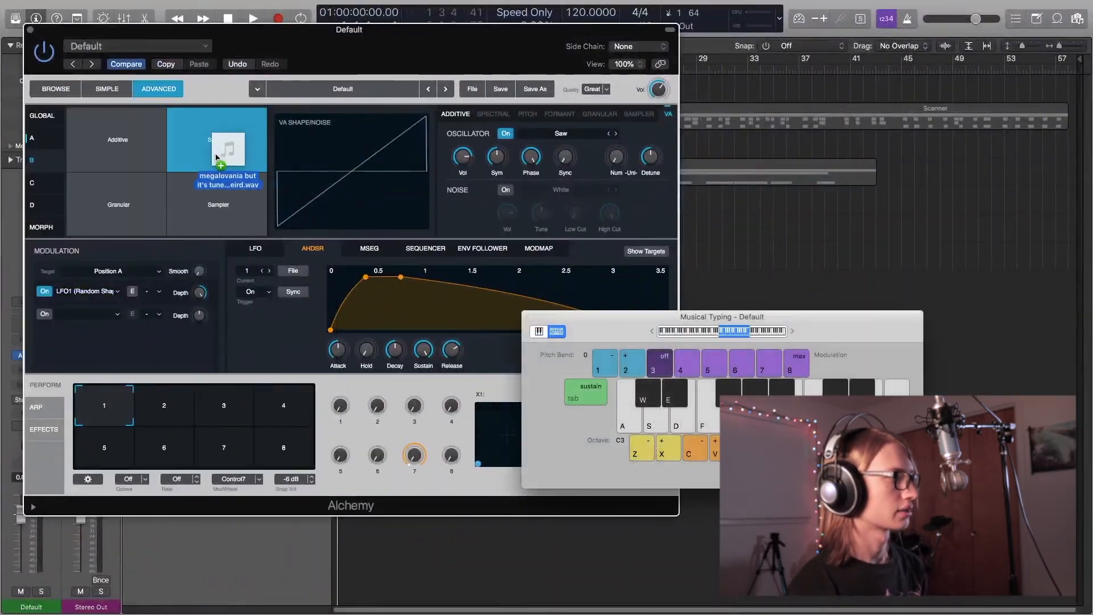
pyautogui.moveTo(202, 130); pyautogui.dragTo(222, 151)
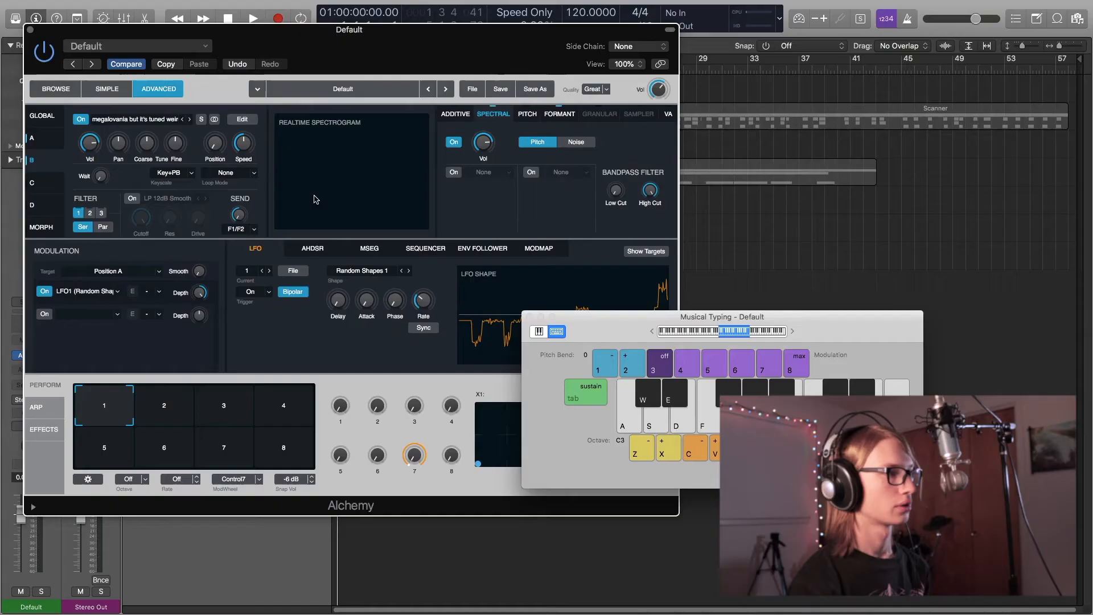
pyautogui.click(575, 142)
# Add the Shimmer and Freq Stretch spectral effects to source B and adjust their parameters.
pyautogui.click(508, 172)
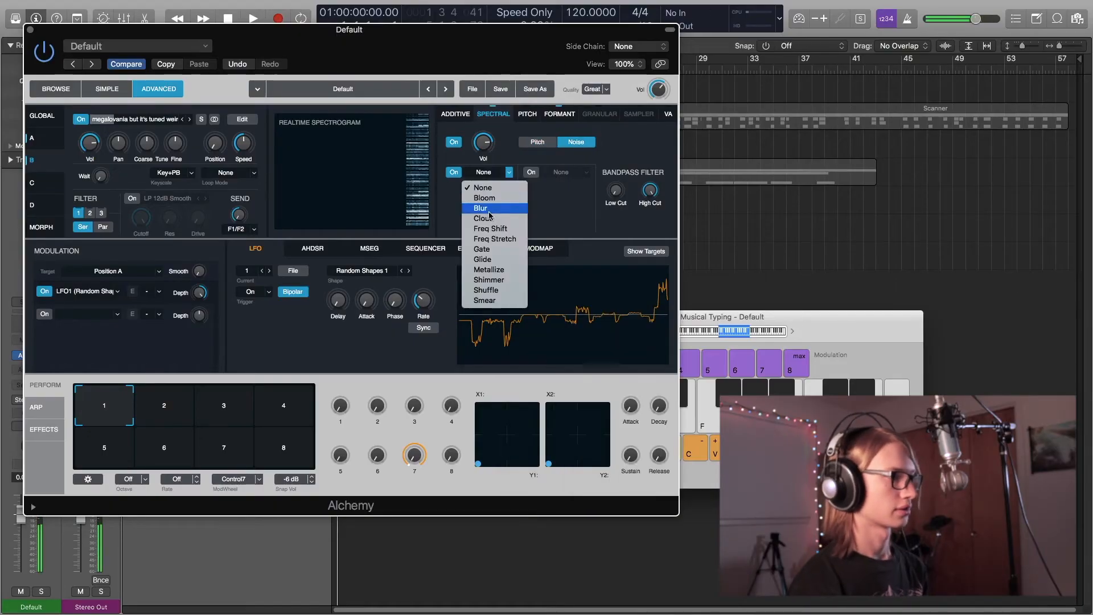
pyautogui.click(509, 280)
pyautogui.click(585, 172)
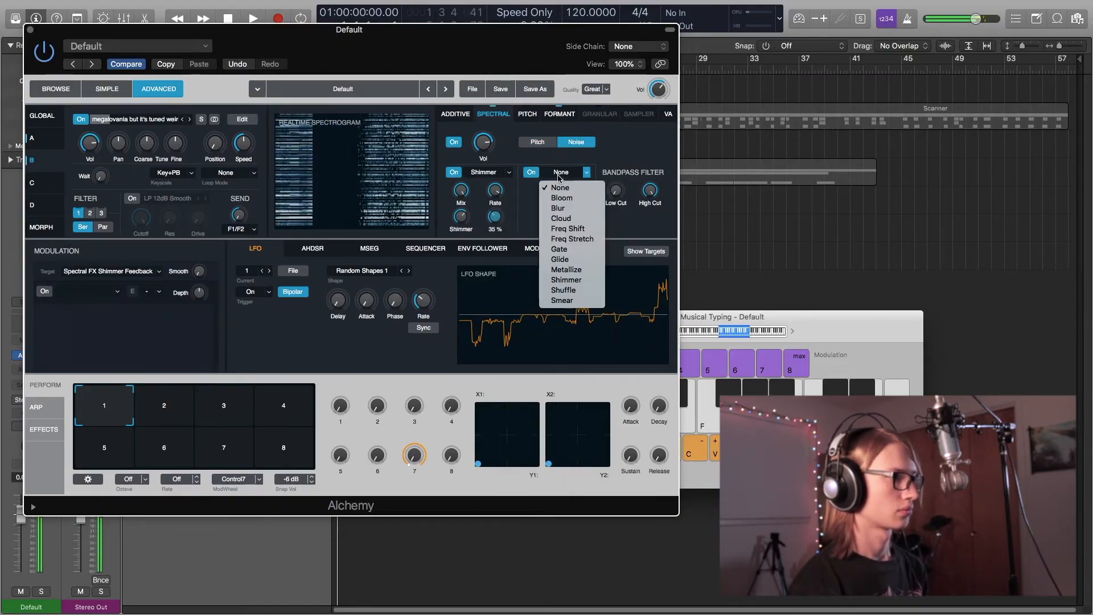
pyautogui.click(563, 239)
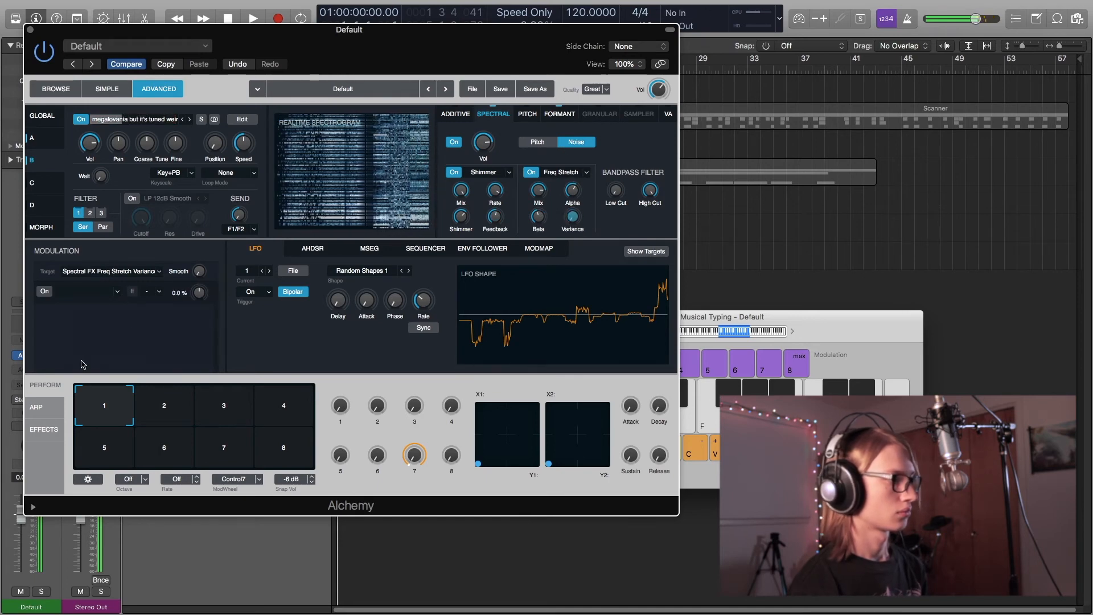
# Add a Delay and a Classic Reverb to Alchemy's main effects rack and adjust their mix levels.
pyautogui.click(58, 434)
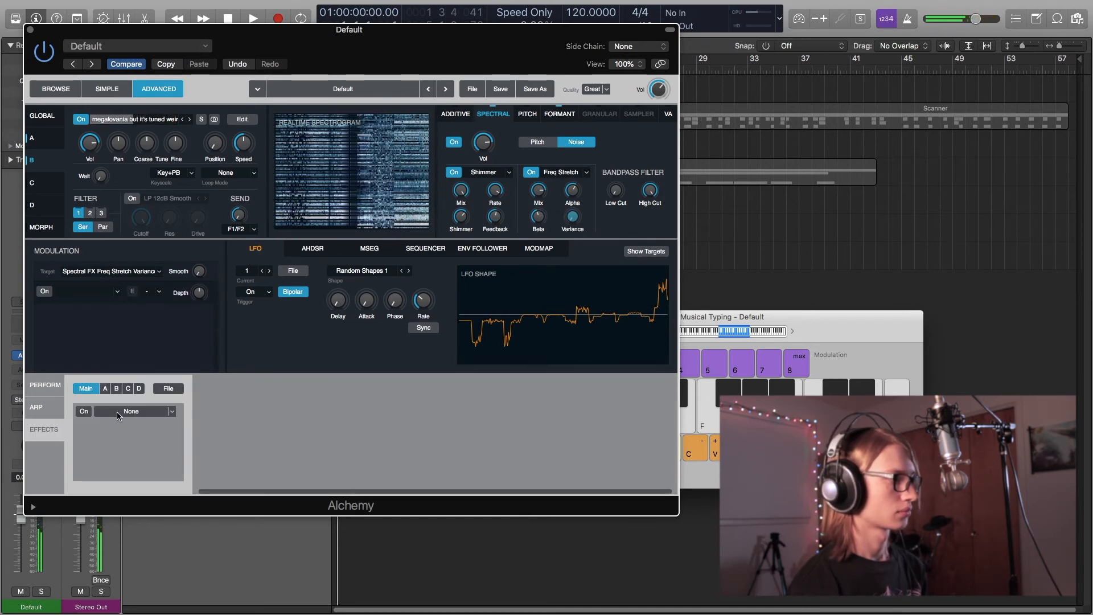
pyautogui.click(169, 416)
pyautogui.moveTo(154, 397)
pyautogui.click(216, 398)
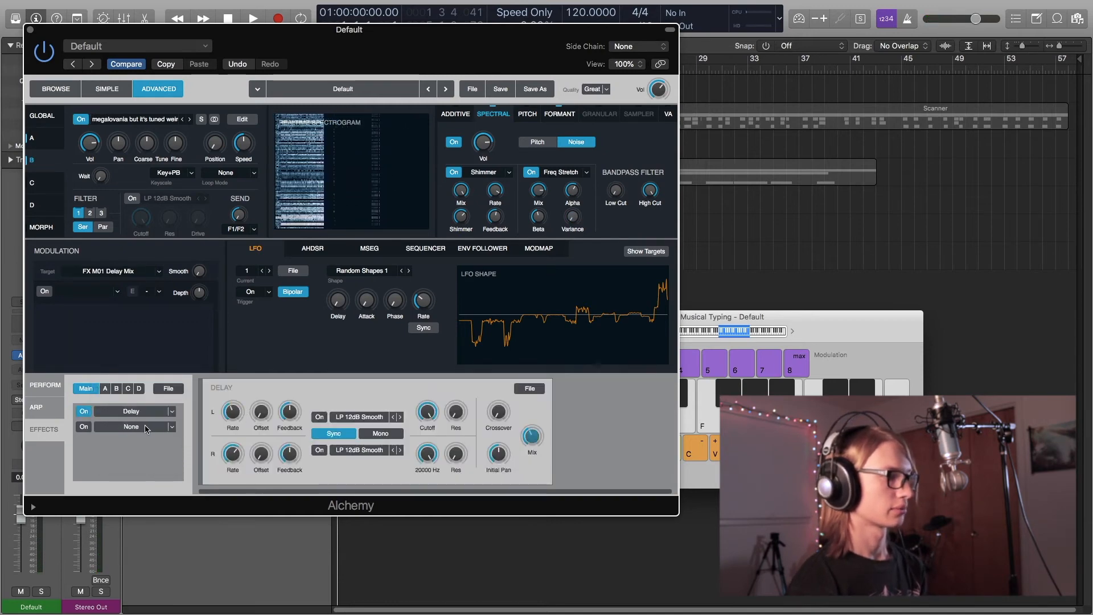
pyautogui.click(171, 427)
pyautogui.moveTo(165, 463)
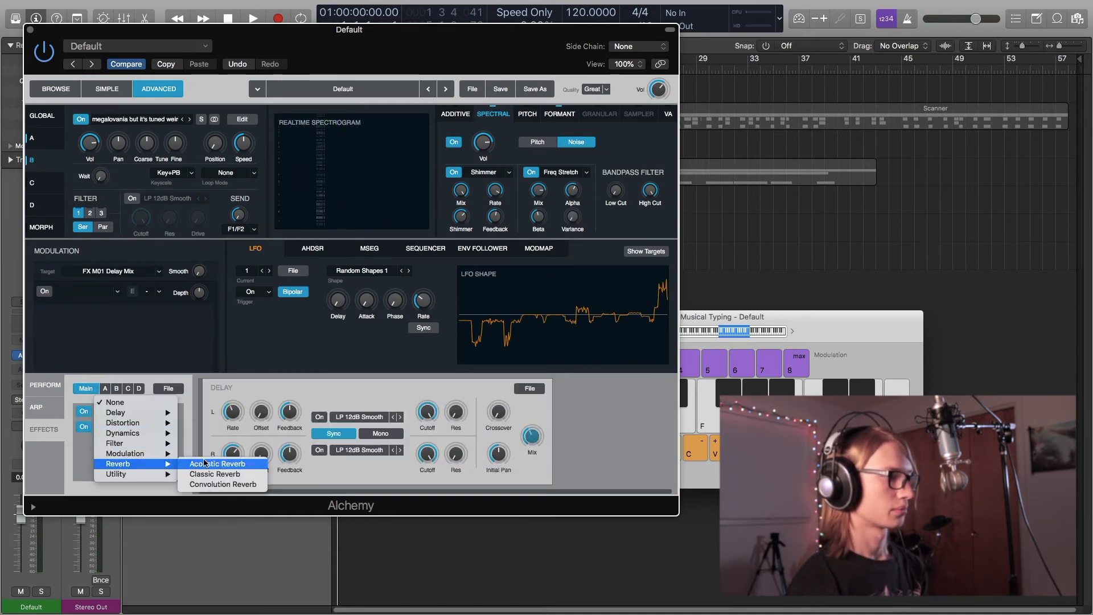
pyautogui.click(214, 473)
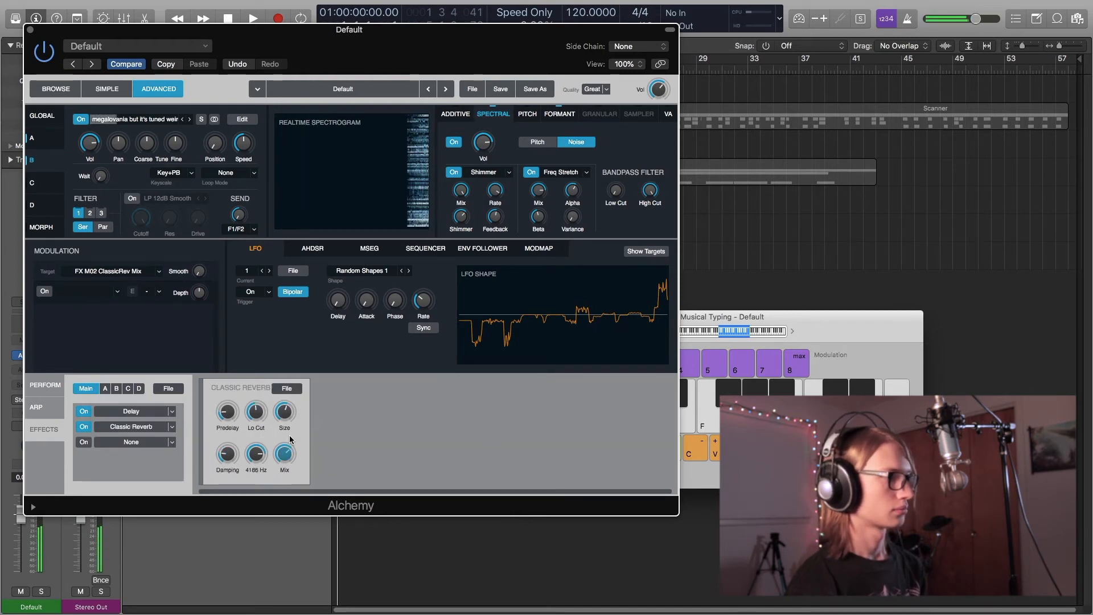
# Move the plug-in window off the channel strip and set the new track's automation mode to Latch.
pyautogui.moveTo(73, 30); pyautogui.dragTo(321, 39)
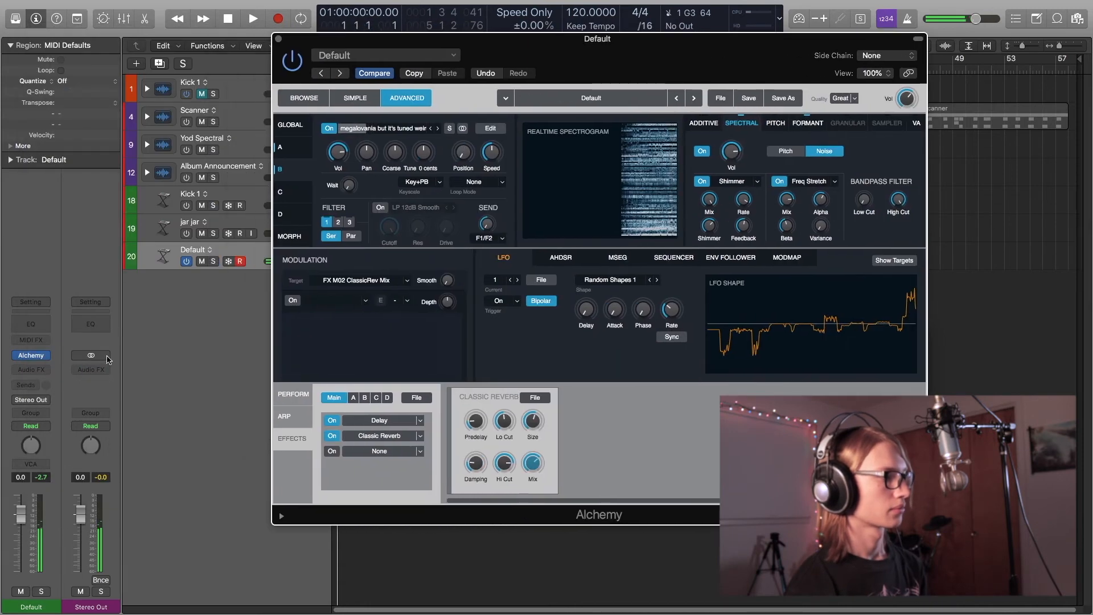
pyautogui.click(38, 431)
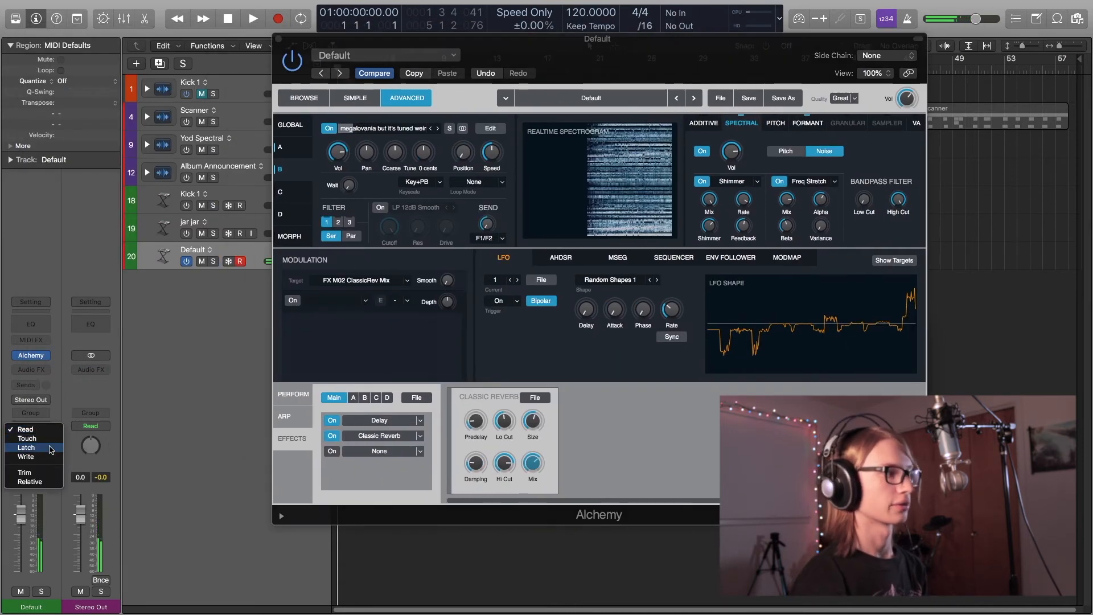
pyautogui.click(34, 446)
# Start recording on the Default track and automate source B's Shimmer amount and Shimmer Feedback live, with Alchemy's window kept in reach.
pyautogui.moveTo(448, 40); pyautogui.dragTo(693, 38)
pyautogui.press('r')
pyautogui.moveTo(987, 45); pyautogui.dragTo(752, 19)
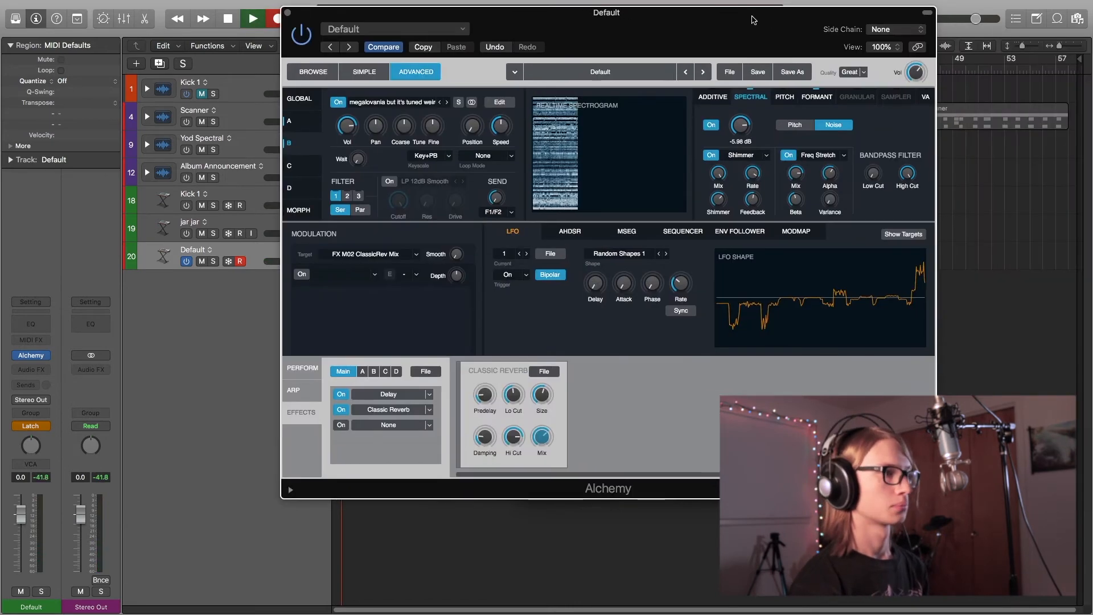
pyautogui.moveTo(719, 173); pyautogui.dragTo(733, 254)
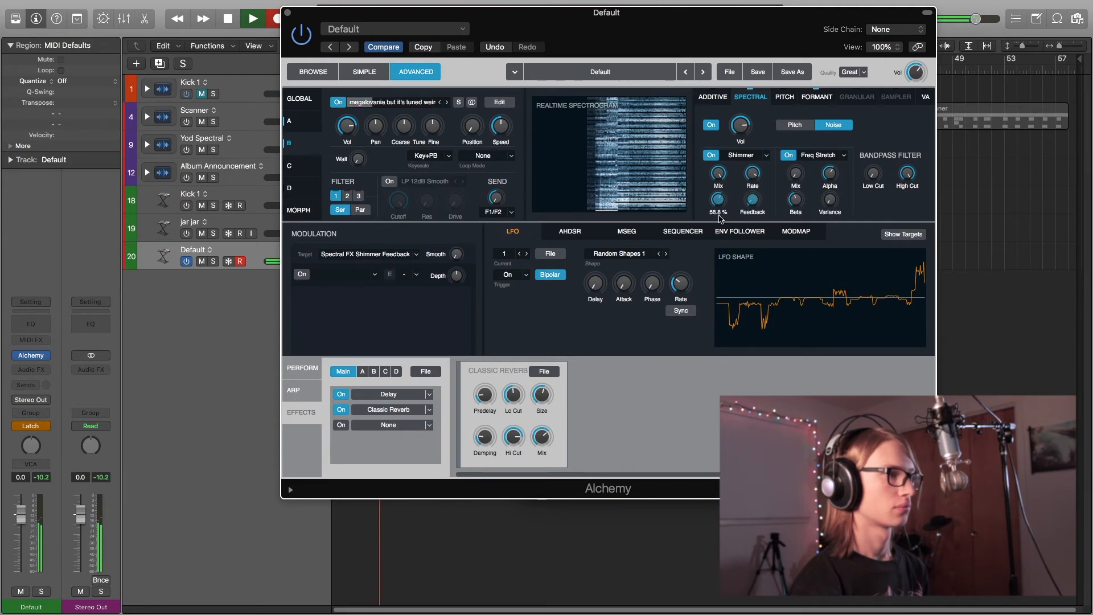
pyautogui.click(754, 199)
# While recording, automate the Freq Stretch effect by adjusting Beta, lowering Variance to 0%, and moving Mix to 74.5% and Alpha to 0.78.
pyautogui.click(795, 199)
pyautogui.moveTo(827, 205); pyautogui.dragTo(831, 125)
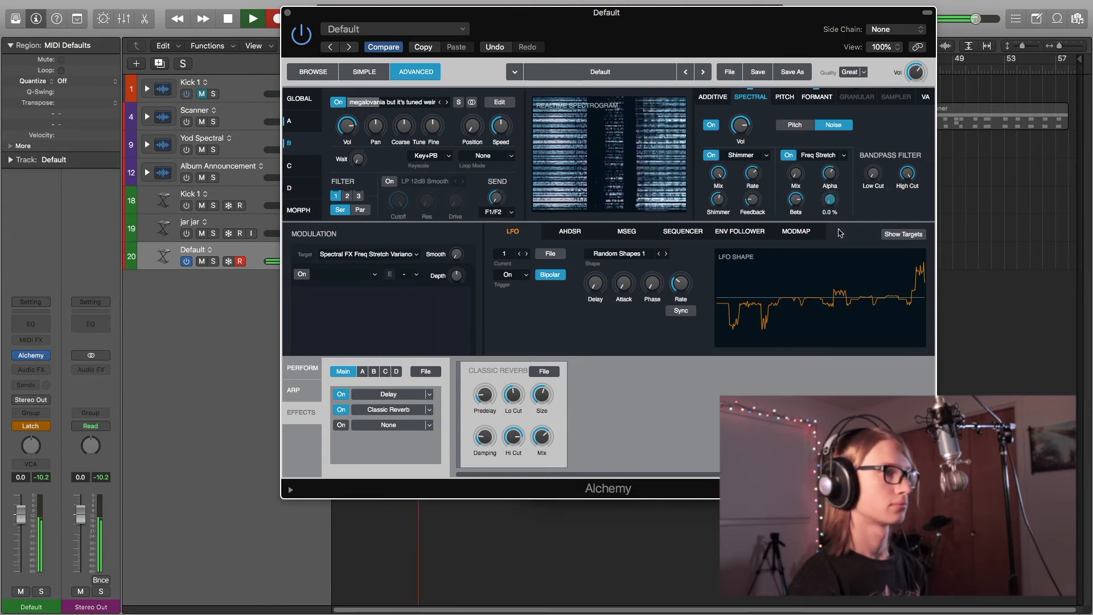
pyautogui.click(795, 171)
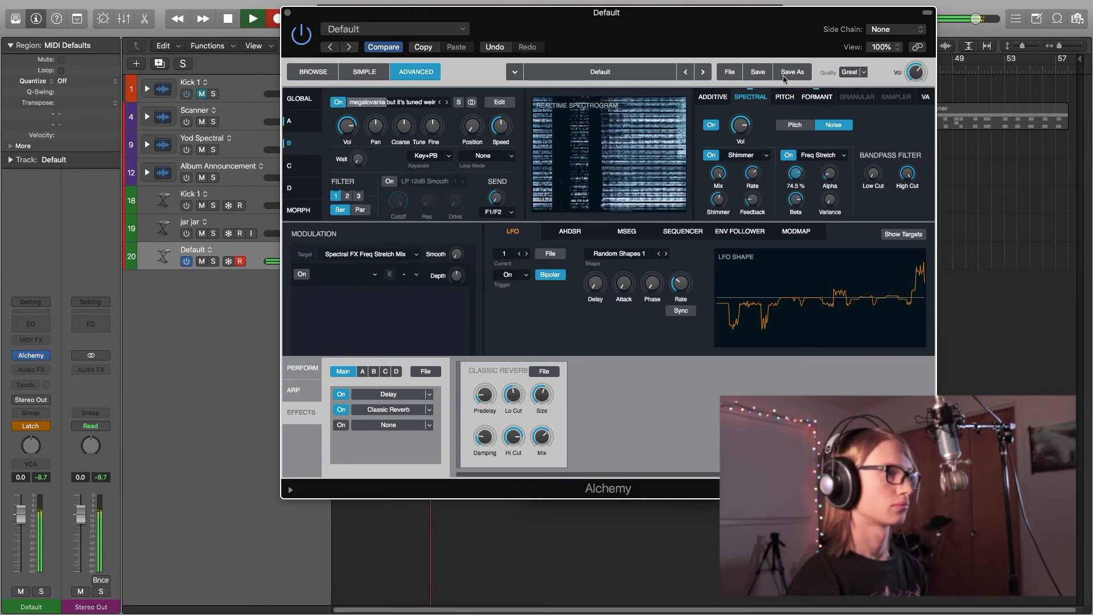
pyautogui.click(822, 177)
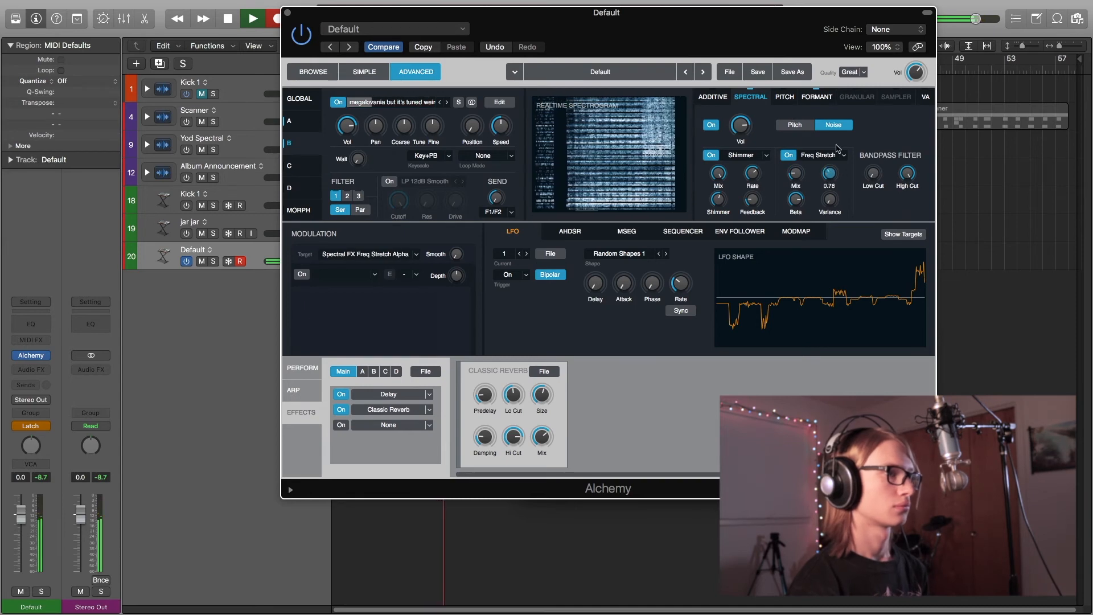
# Automate the Shimmer Rate to 24 Hz and vary the Freq Stretch Mix, Variance and Alpha, ending the recording after the last sweep.
pyautogui.click(754, 176)
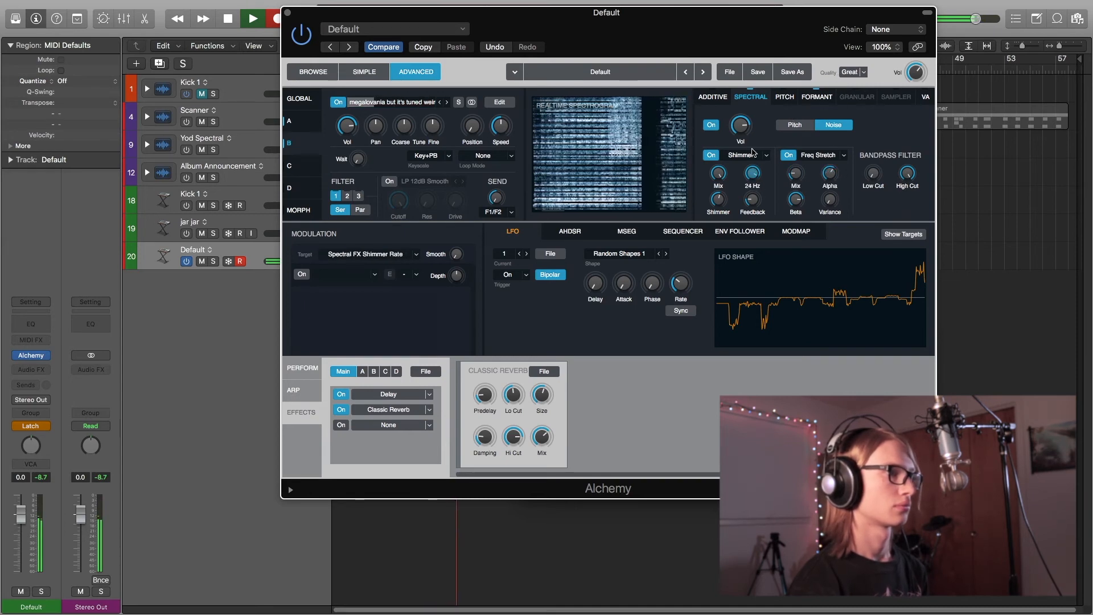
pyautogui.click(796, 178)
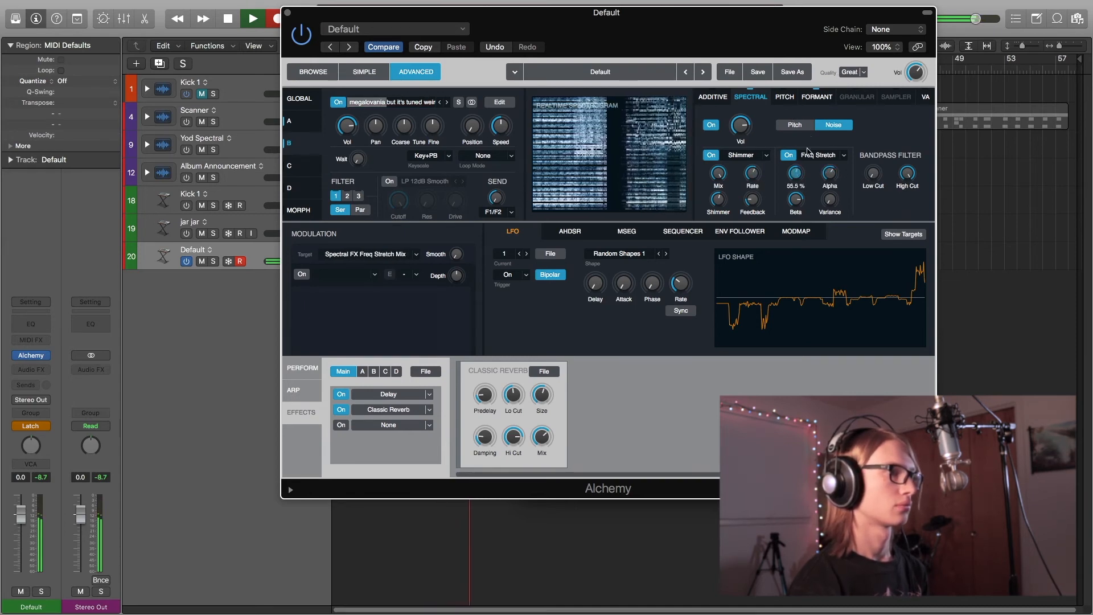
pyautogui.click(831, 200)
pyautogui.click(796, 173)
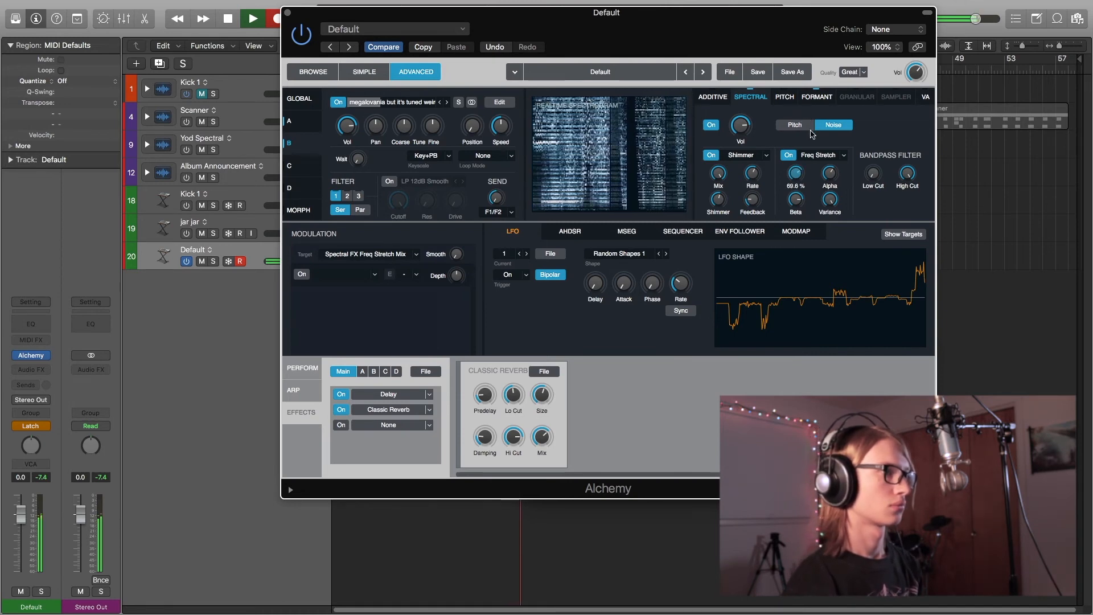
pyautogui.moveTo(830, 178); pyautogui.dragTo(832, 194)
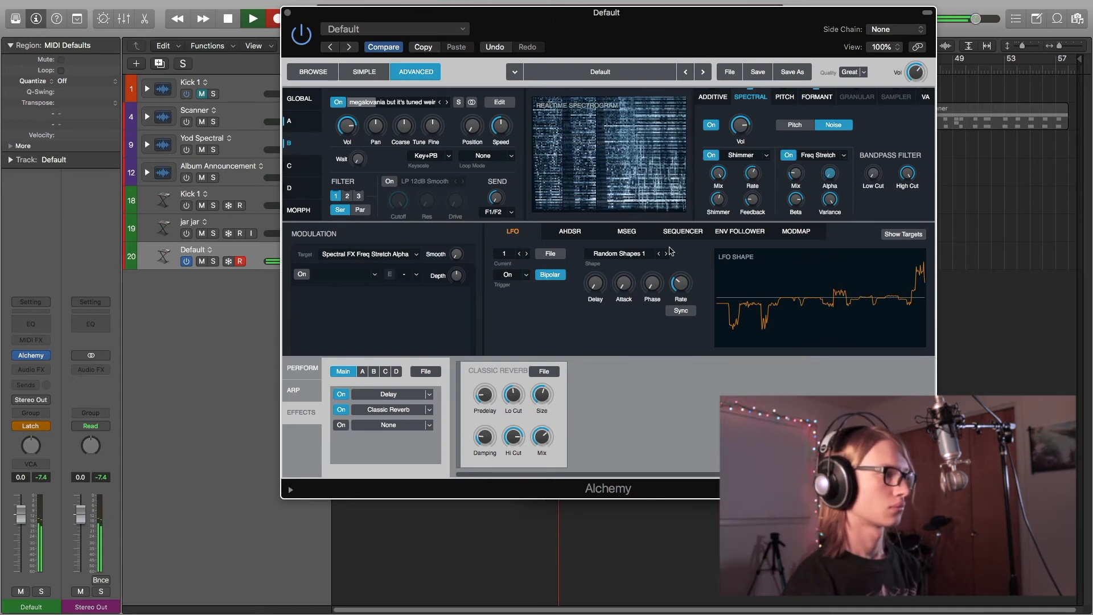
pyautogui.press('space')
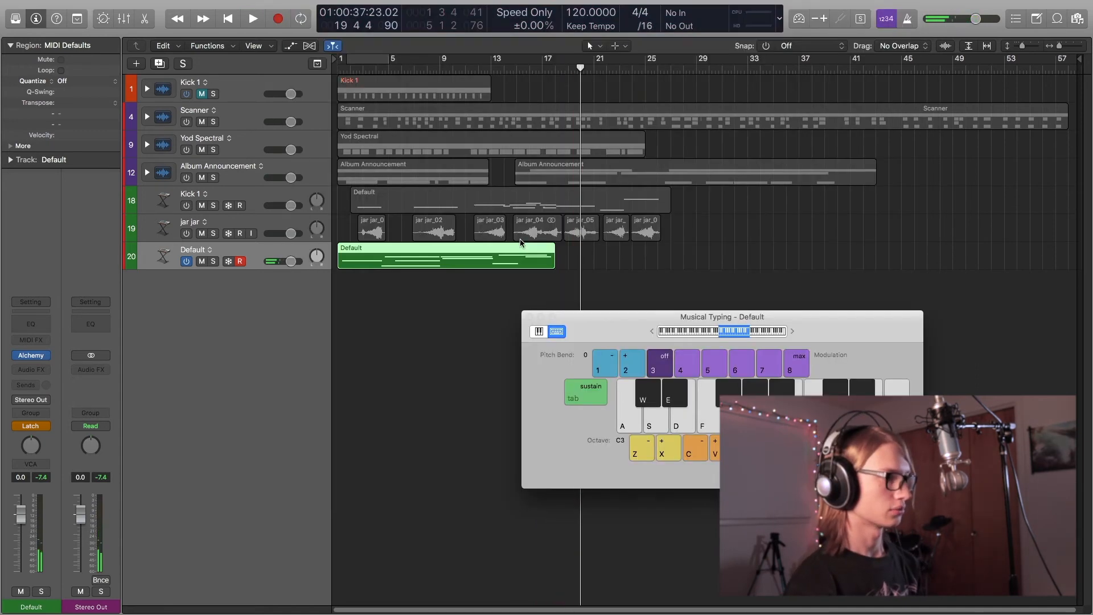
# Bounce the recorded Default region in place with normalizing off, and set the source track's automation mode to Read.
pyautogui.hotkey('ctrl', 'b')
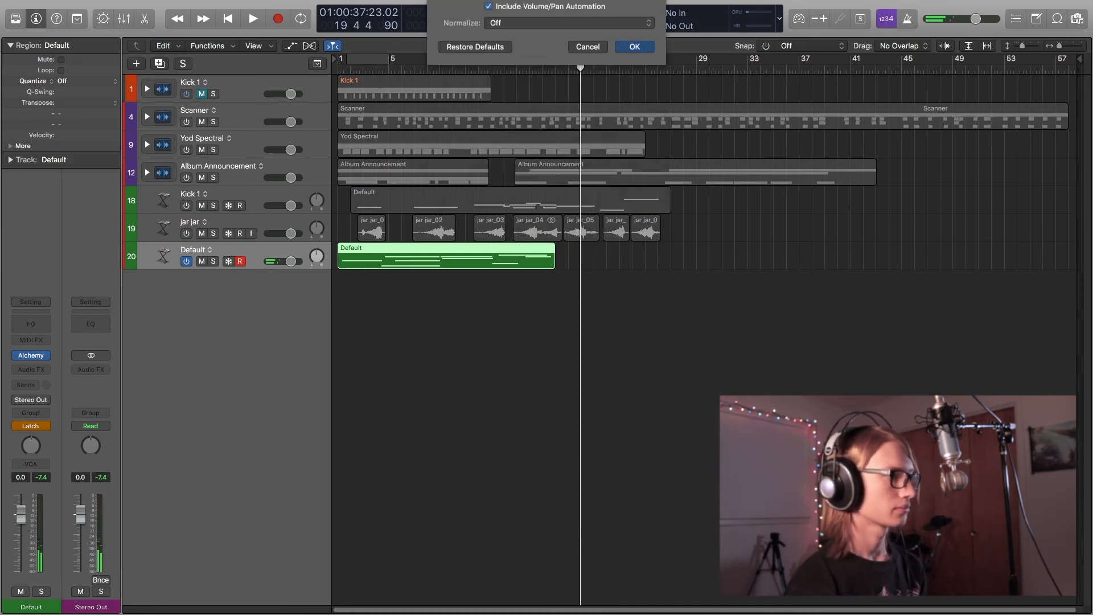
pyautogui.press('Return')
pyautogui.click(275, 251)
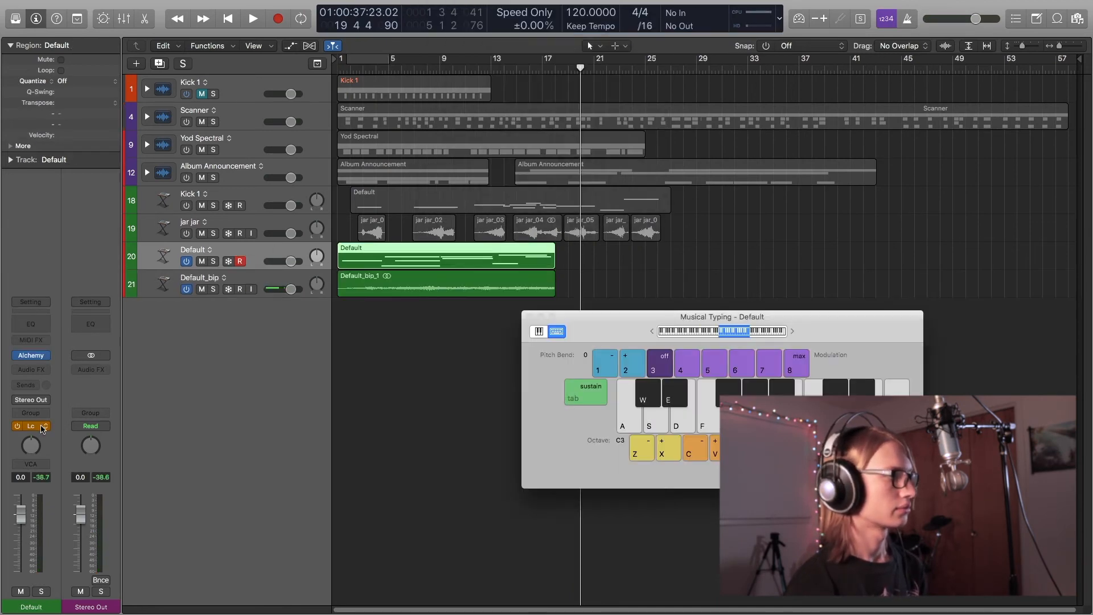
pyautogui.click(44, 428)
pyautogui.click(41, 413)
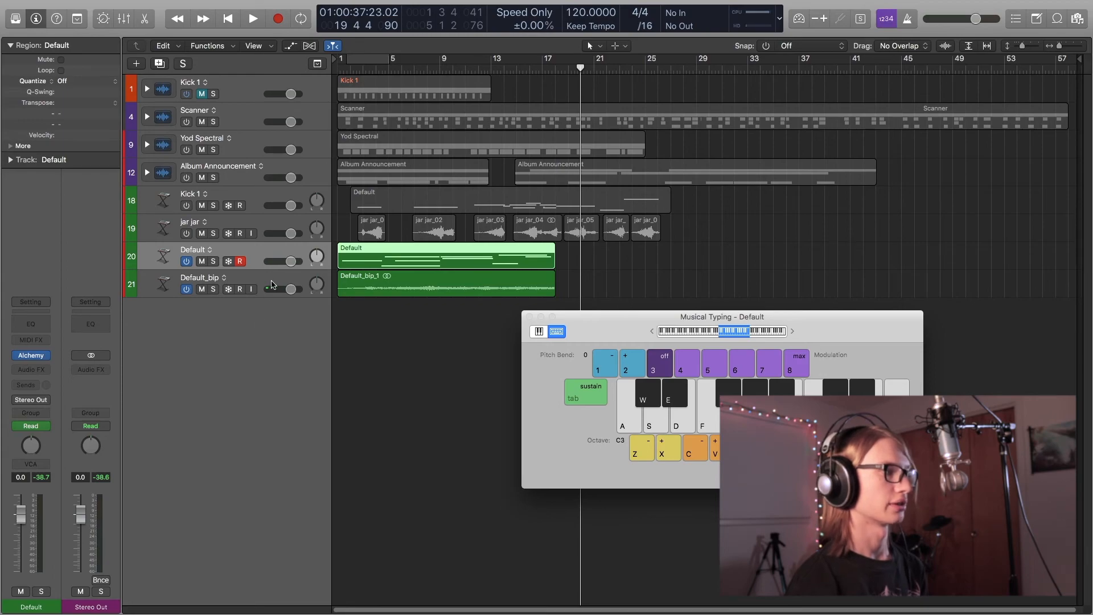
pyautogui.click(272, 284)
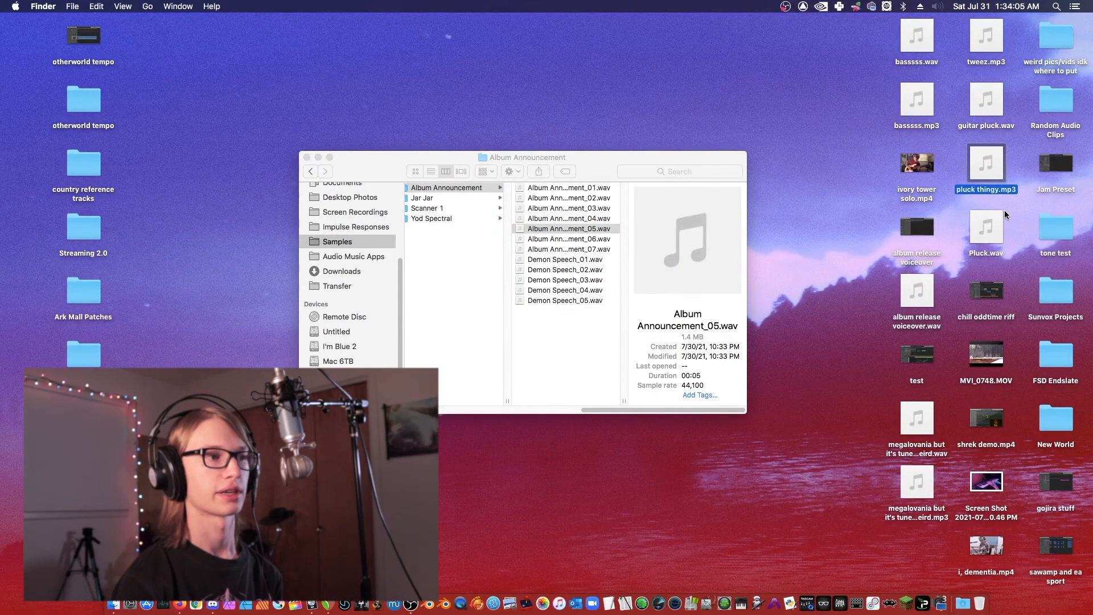
# Preview the desktop audio files Pluck.wav, guitar pluck.wav and basssss.wav in Finder to audition source material.
pyautogui.moveTo(996, 229)
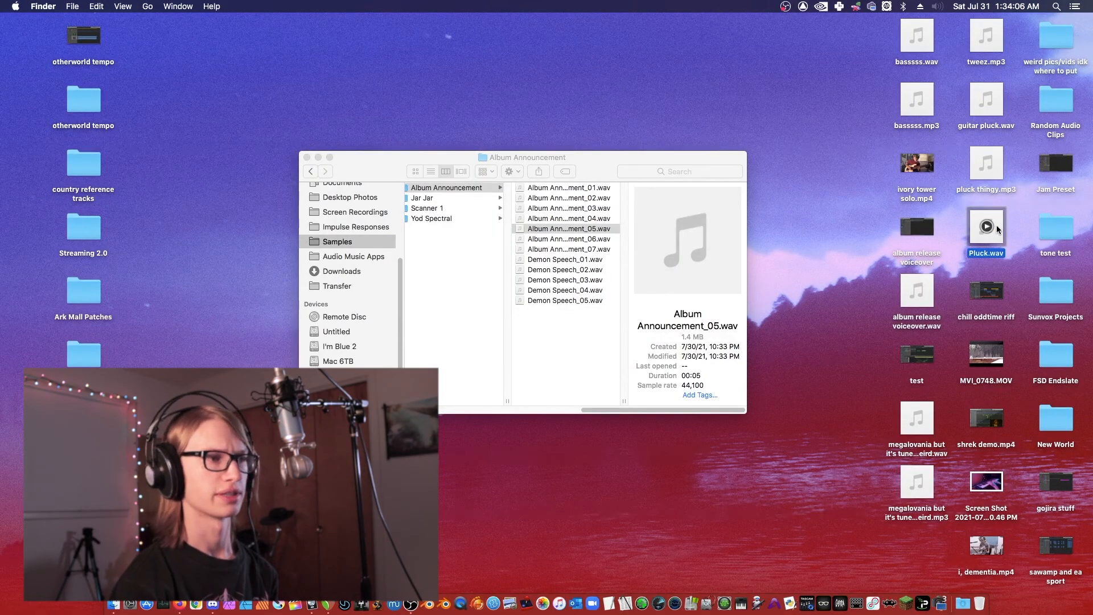
pyautogui.press('space')
pyautogui.press('space')
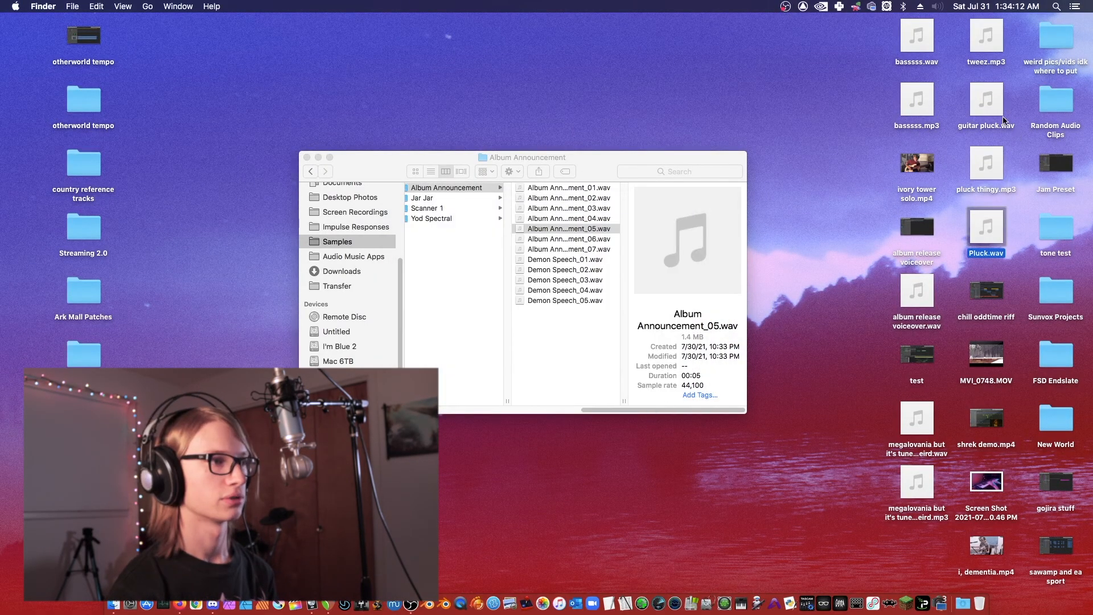
pyautogui.click(992, 103)
pyautogui.press('space')
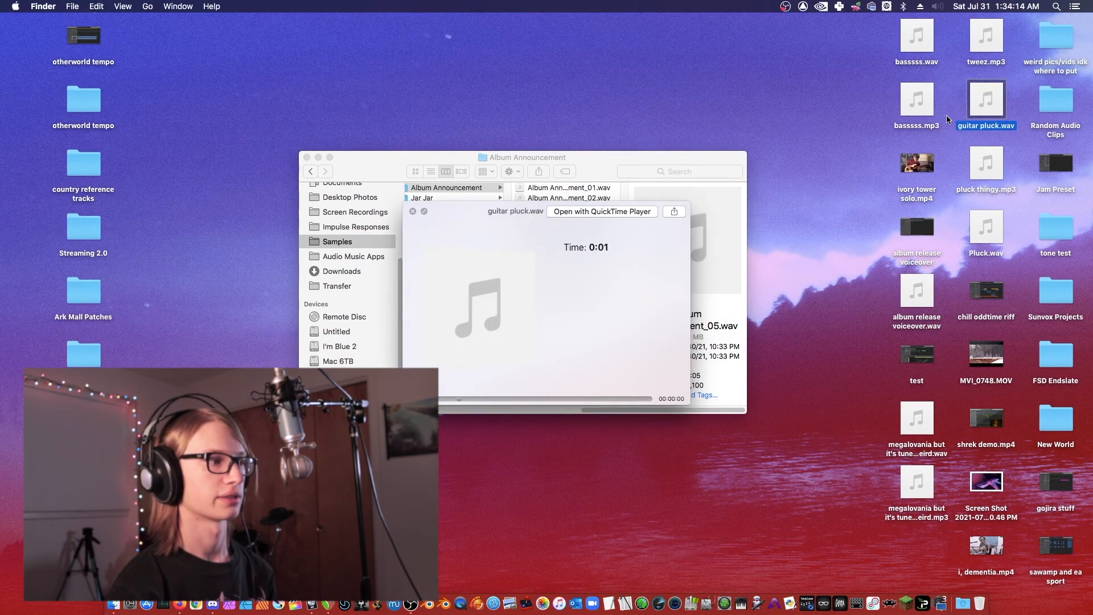
pyautogui.press('space')
pyautogui.click(913, 98)
pyautogui.click(923, 49)
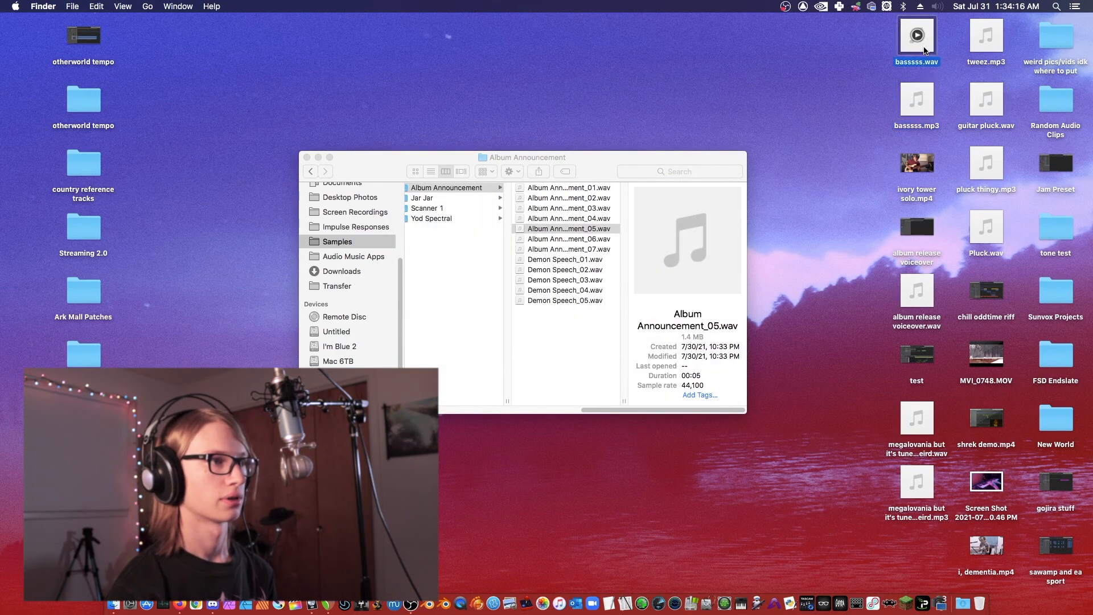
pyautogui.press('space')
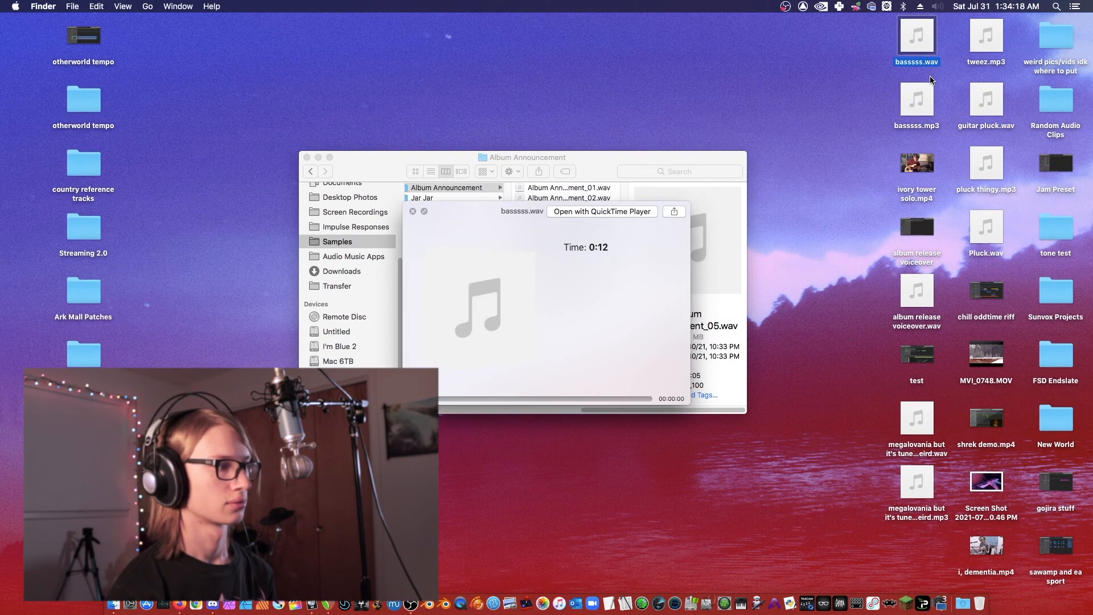